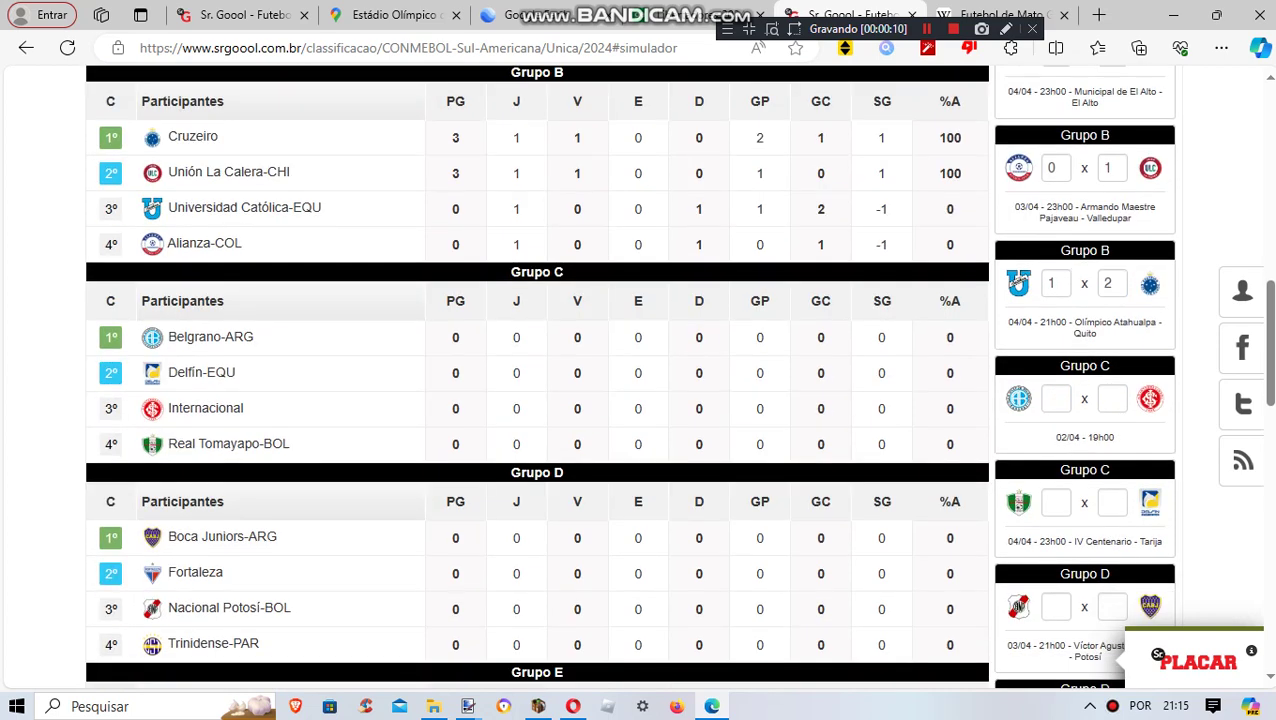
Enter the first-round Group C scores: Belgrano 1-2 Internacional and Real Tomayapo 1-1 Delfín.
text(1)
key(Tab)
text(2)
key(Tab)
text(1)
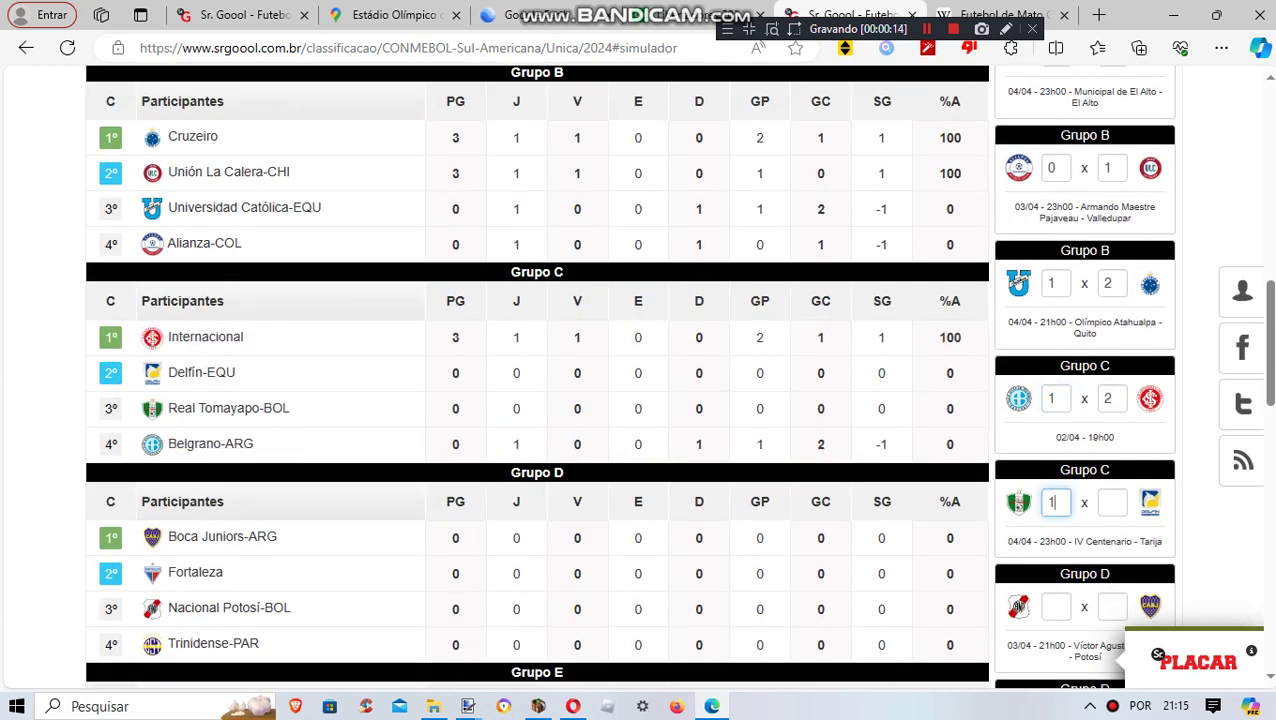
key(Tab)
text(1)
Enter the first-round Group D scores: Nacional Potosí 1-3 Boca Juniors and Trinidense 0-1 Fortaleza.
key(Tab)
text(1)
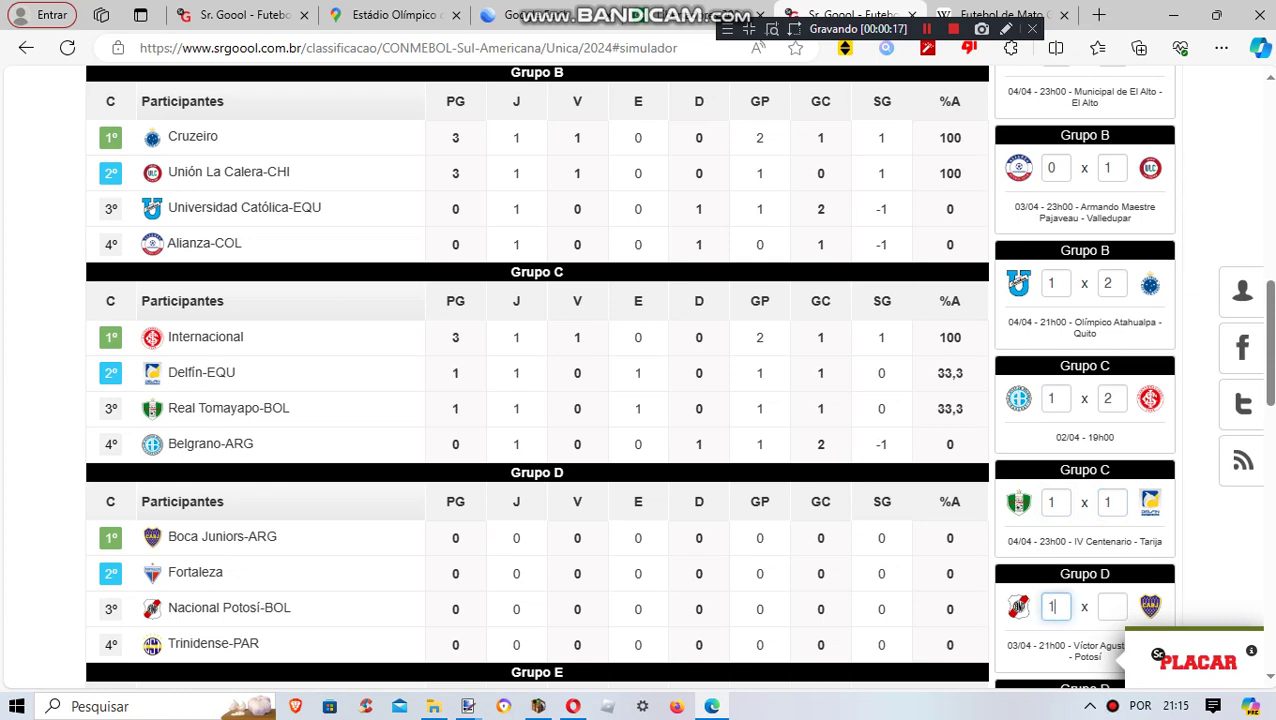
key(Tab)
text(3)
key(Tab)
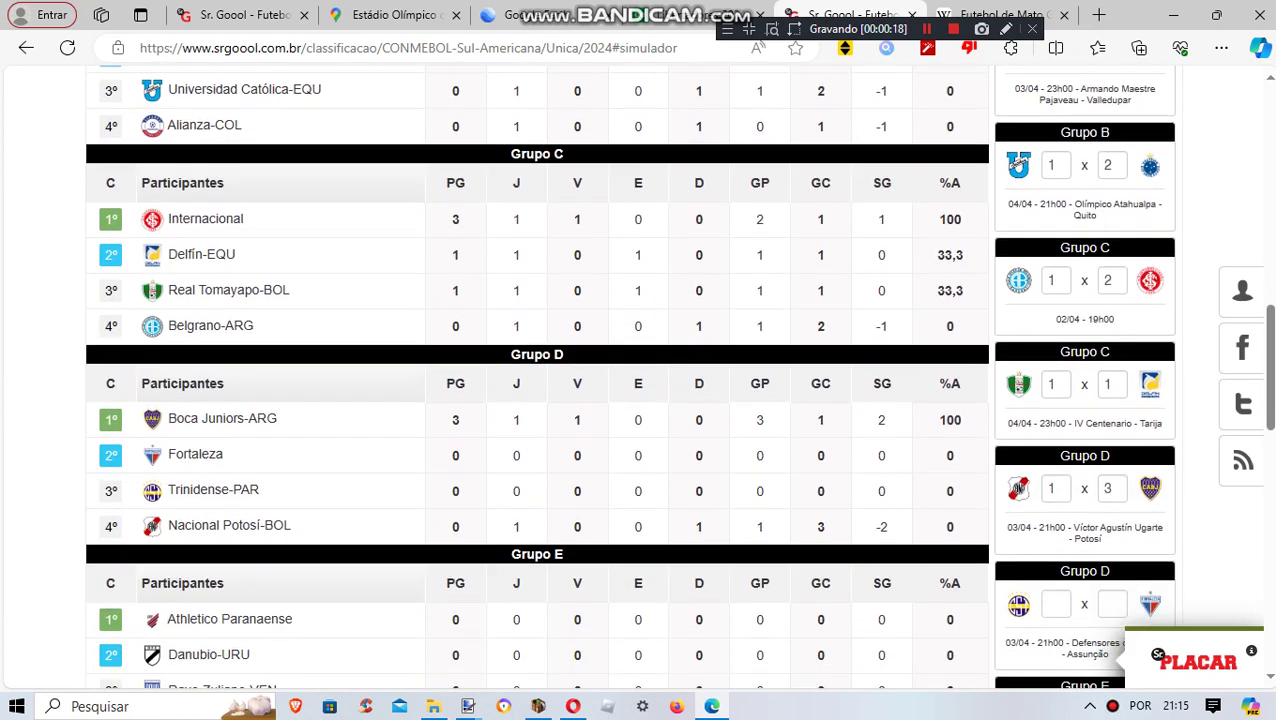
click(1056, 432)
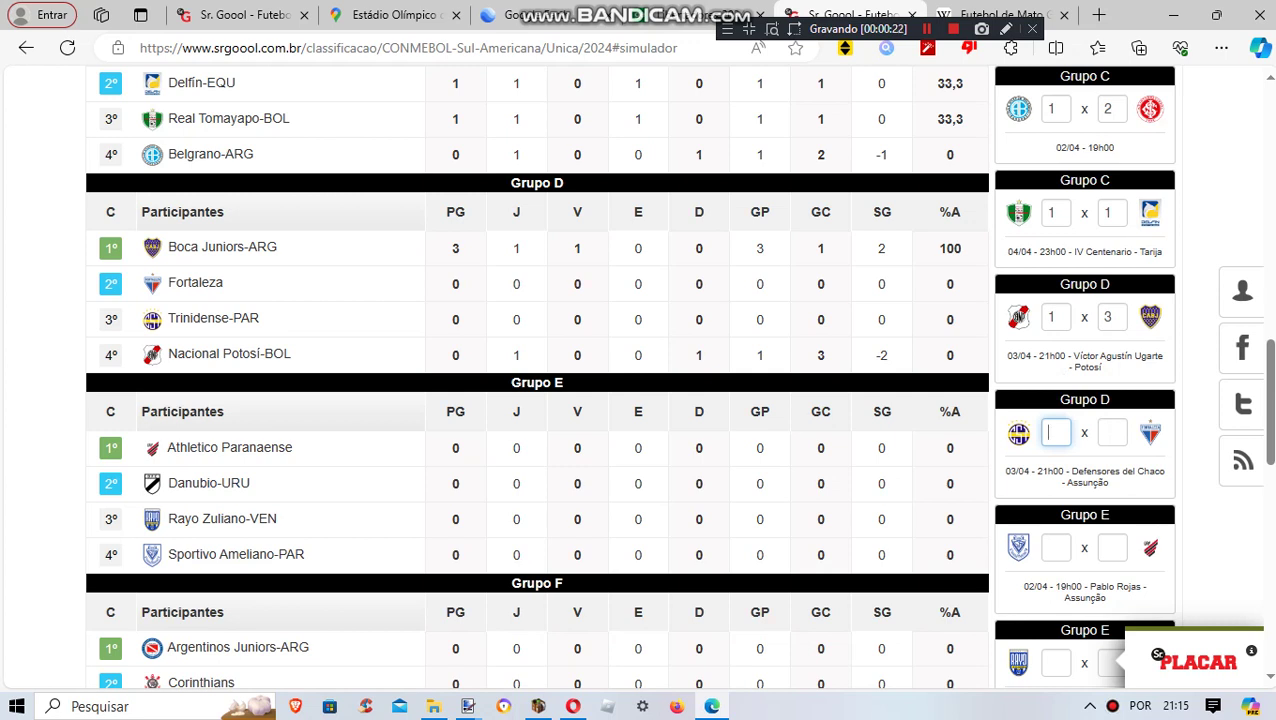
text(0)
key(Tab)
text(1)
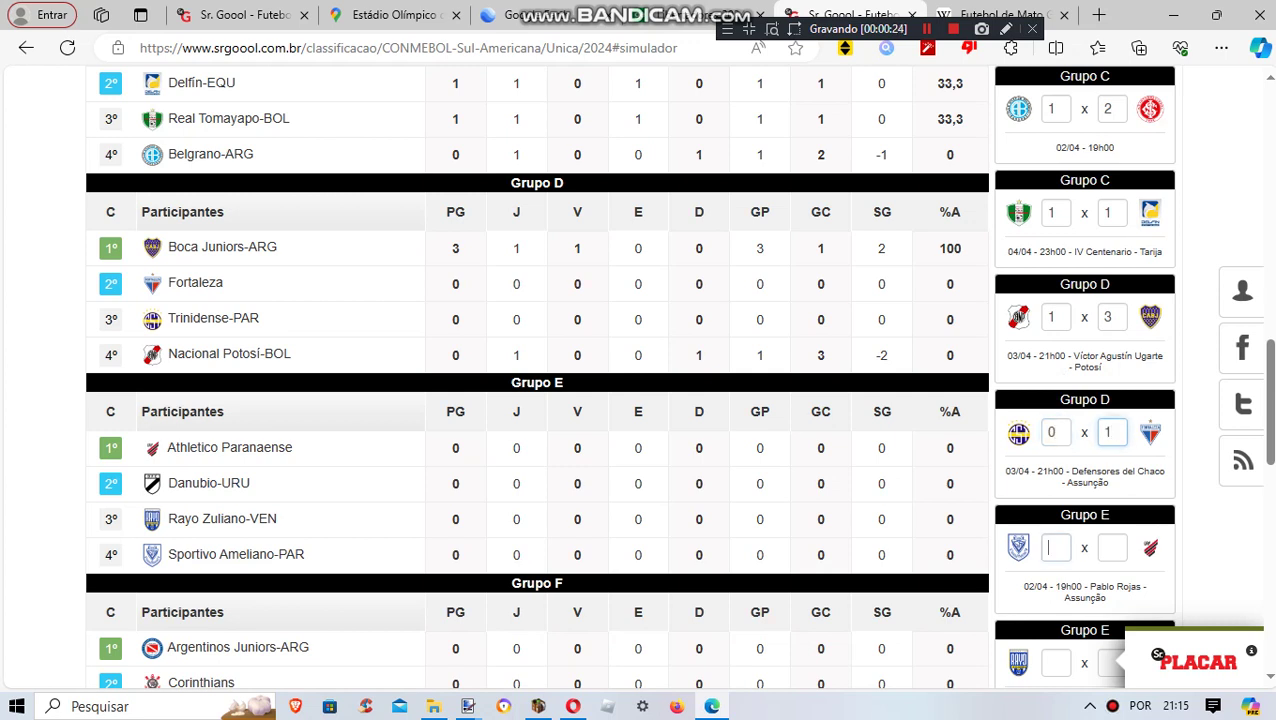
Enter the first-round Group E scores: Sportivo Ameliano 1-2 Athletico Paranaense and Rayo Zuliano 1-2 Danubio.
text(1)
key(Tab)
text(2)
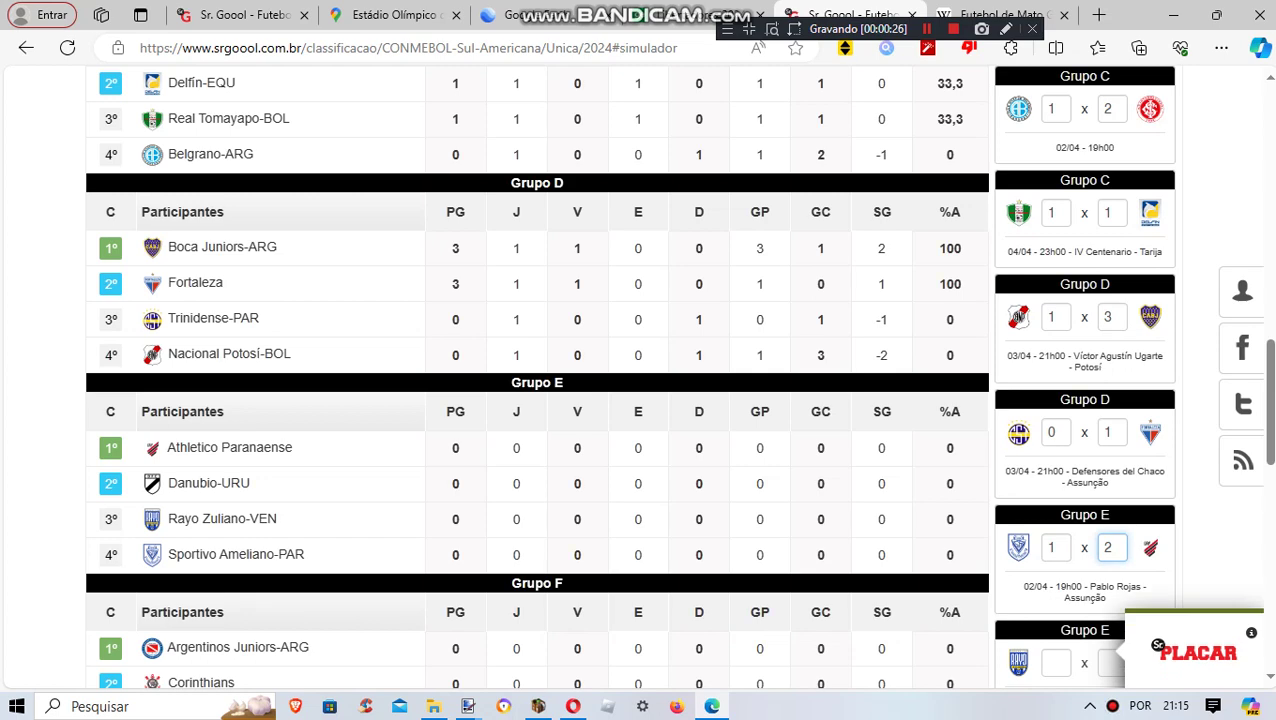
key(Tab)
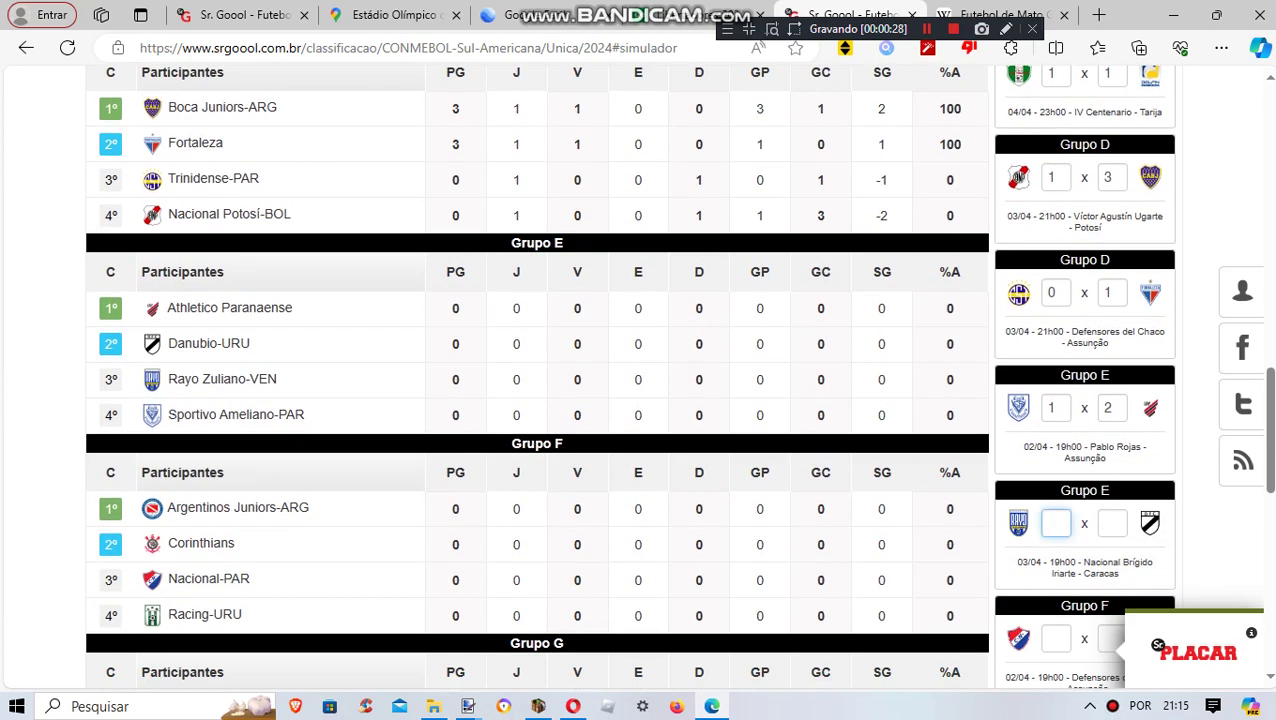
text(1)
key(Tab)
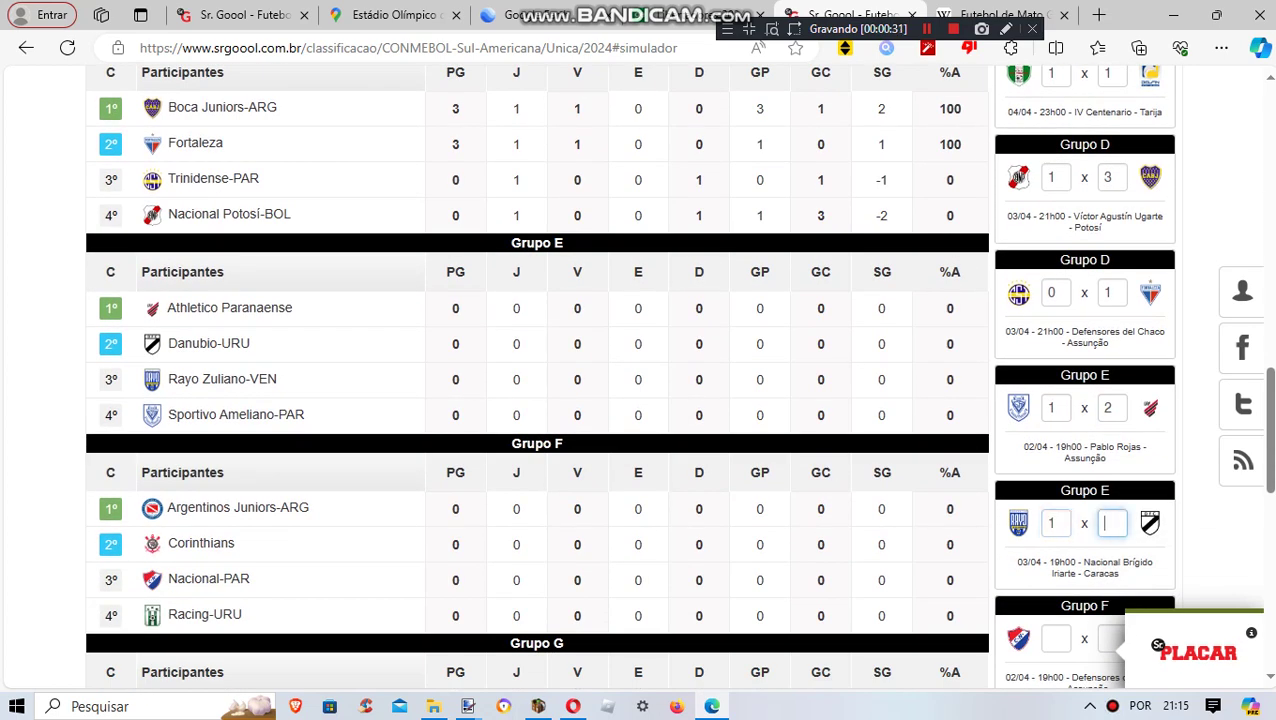
text(2)
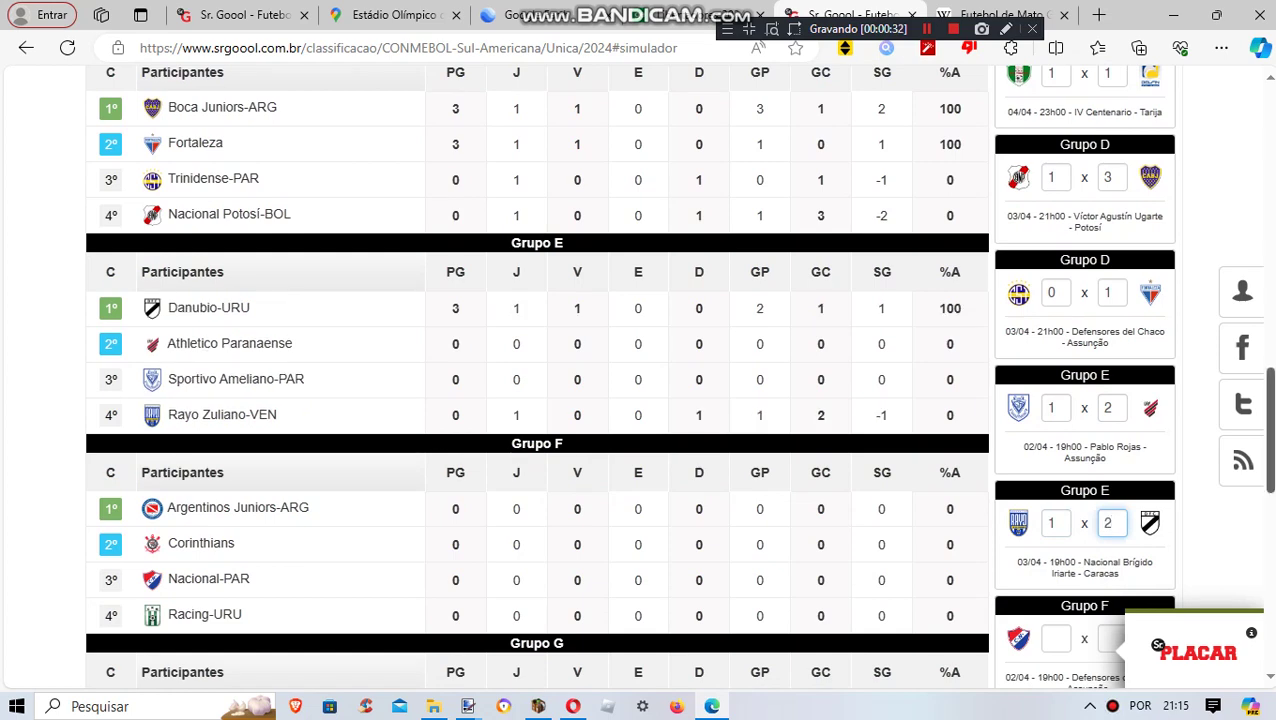
Enter the first-round Group F scores: Nacional-PAR 1-2 Argentinos Juniors and Racing-URU 0-2 Corinthians.
scroll(537, 400, down, 2)
key(Tab)
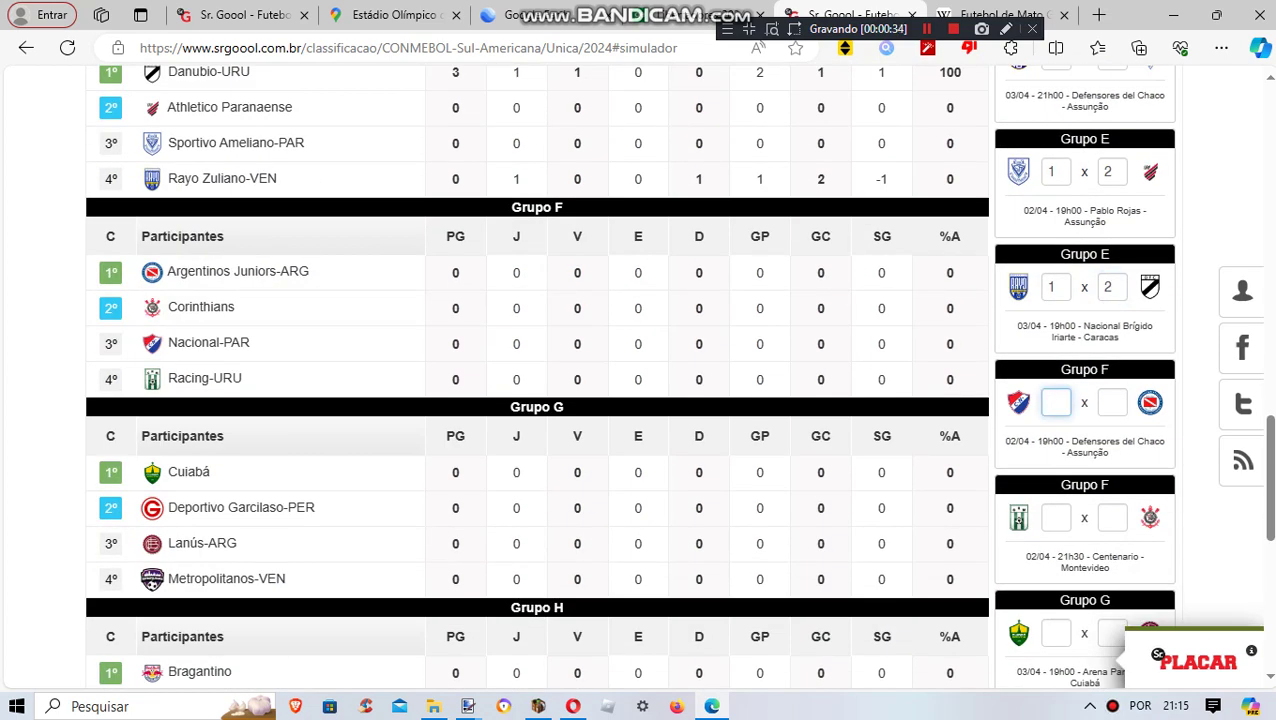
text(1)
key(Tab)
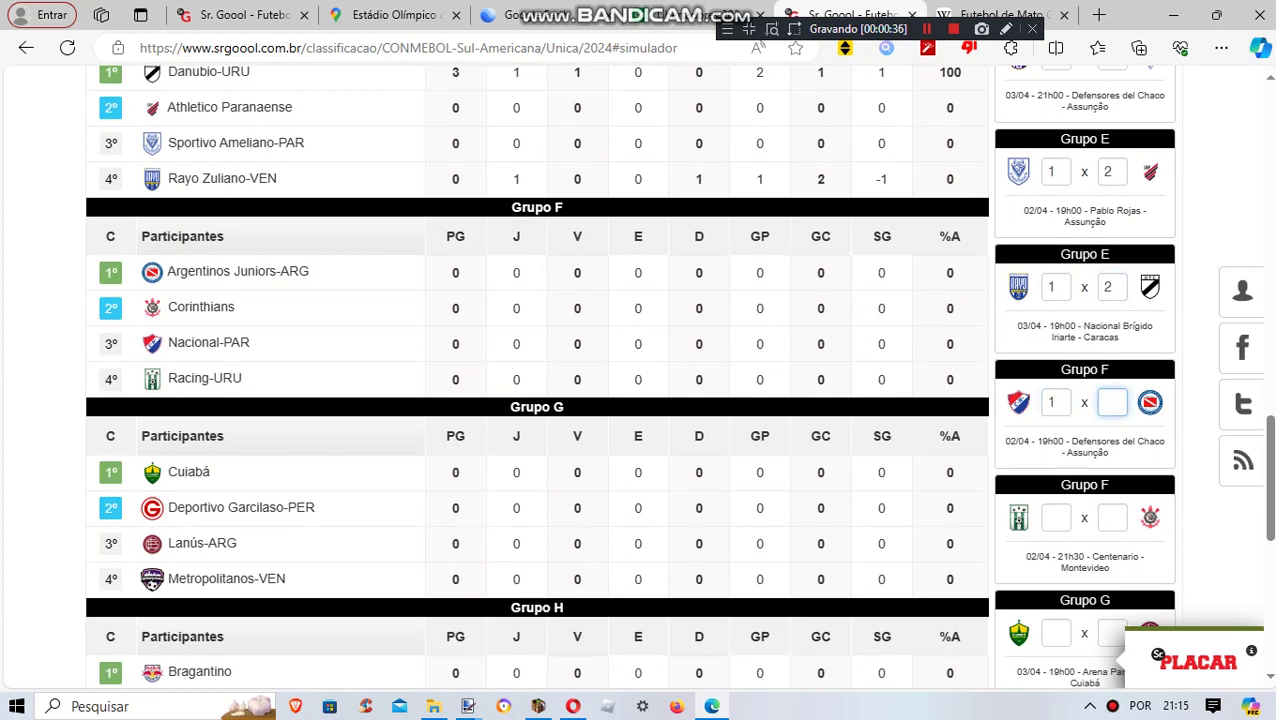
text(2)
key(Tab)
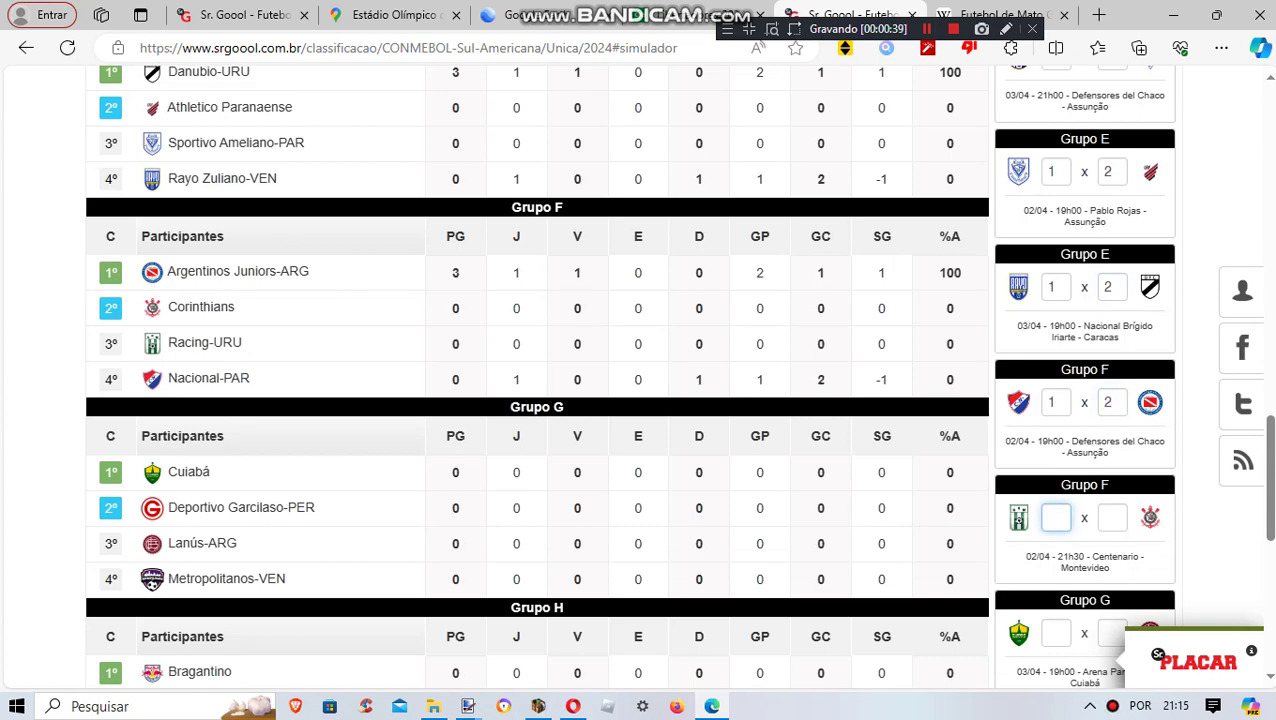
text(0)
key(Tab)
text(2)
Enter the first-round Group G scores: Cuiabá 1-2 Lanús and Deportivo Garcilaso 1-0 Metropolitanos.
scroll(537, 380, down, 1)
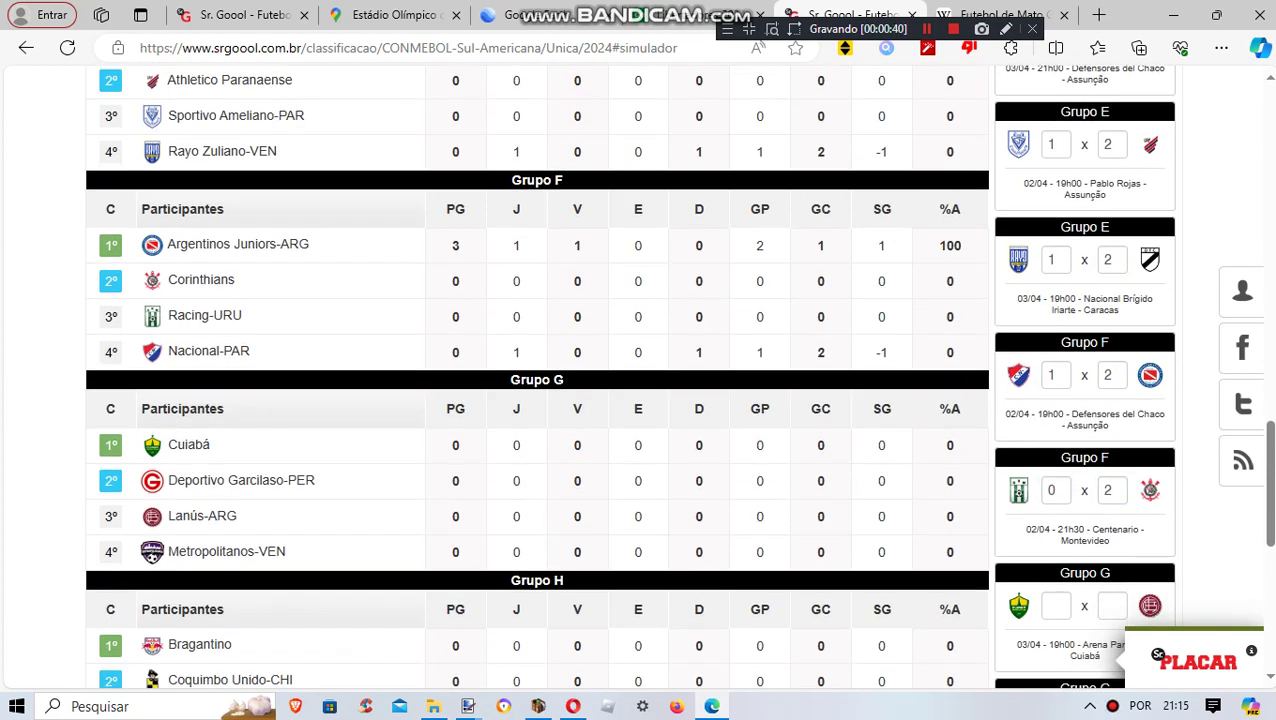
scroll(637, 380, down, 2)
key(Tab)
text(1)
key(Tab)
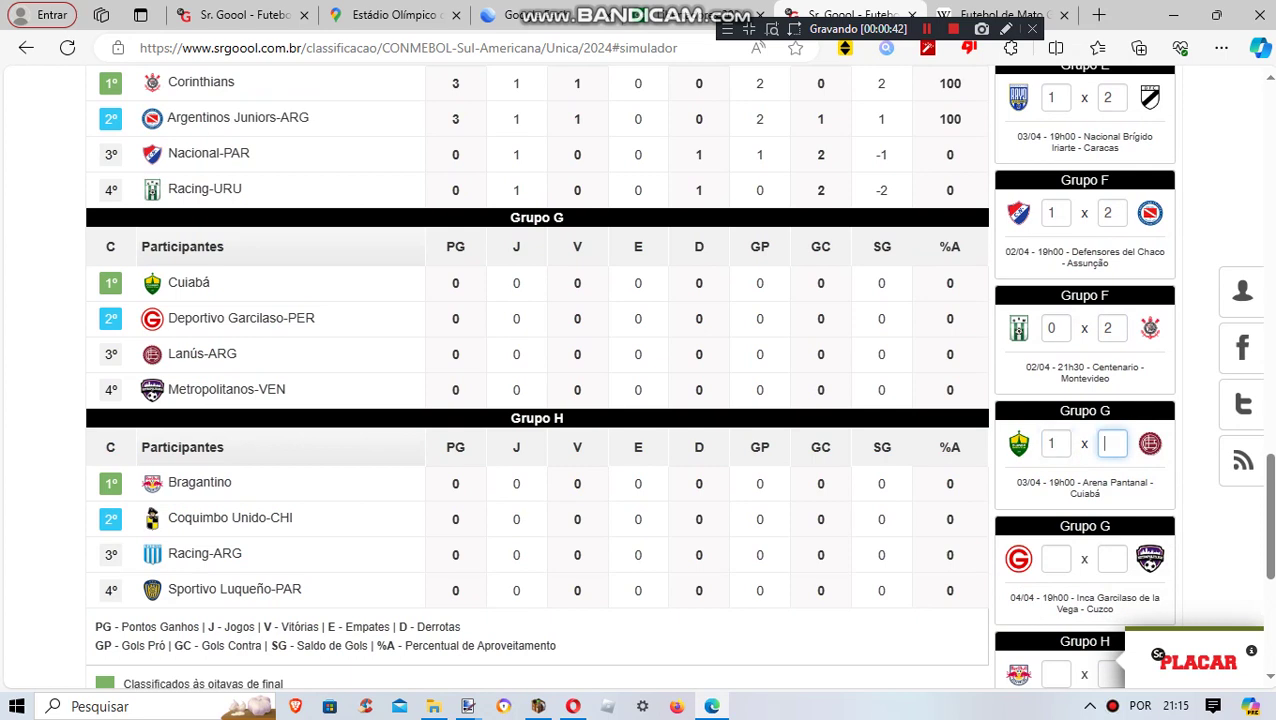
text(2)
key(Tab)
text(1)
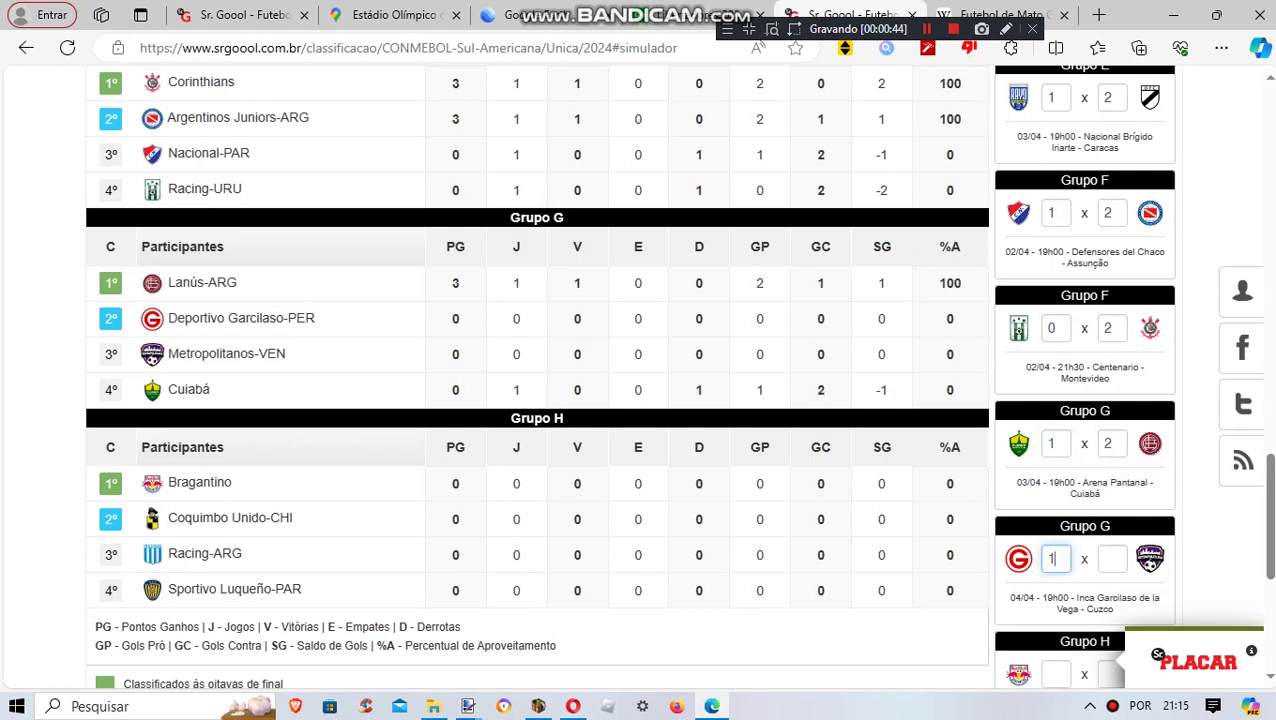
key(Tab)
text(0)
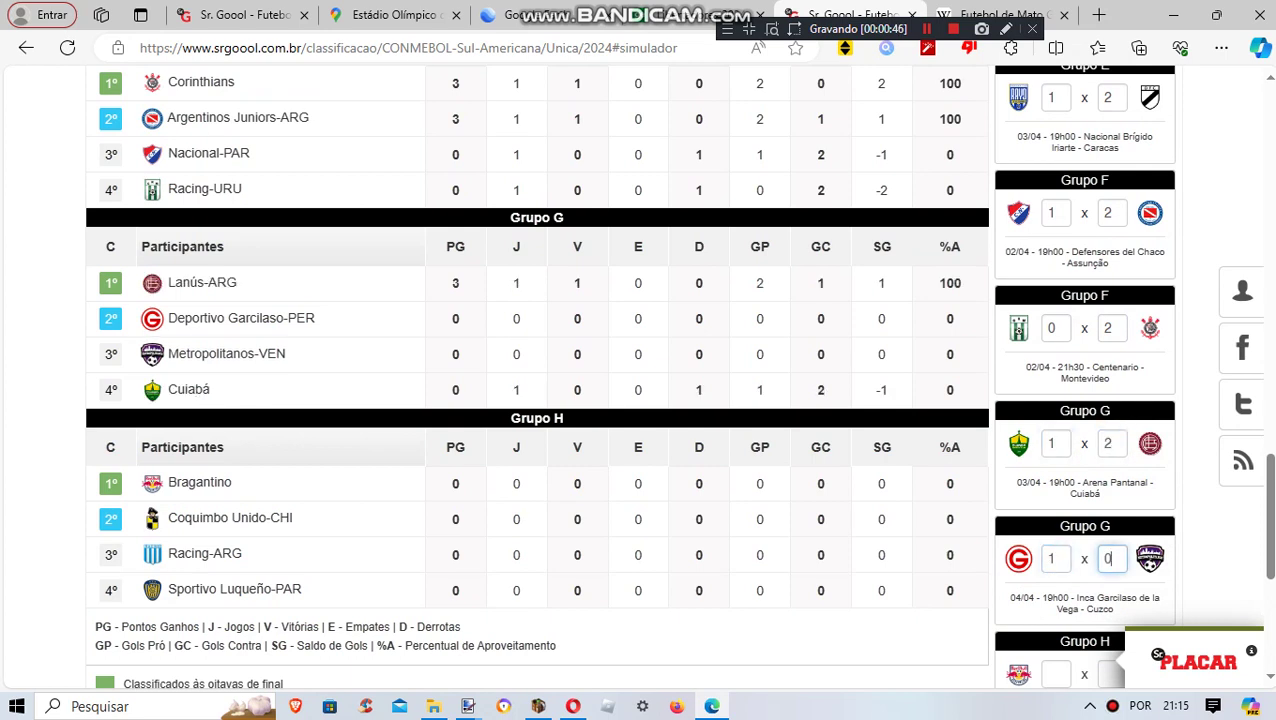
Set Metropolitanos' goals against Deportivo Garcilaso in Group G to 1.
click(1085, 547)
scroll(1085, 546, down, 1)
double_click(1085, 544)
double_click(1109, 544)
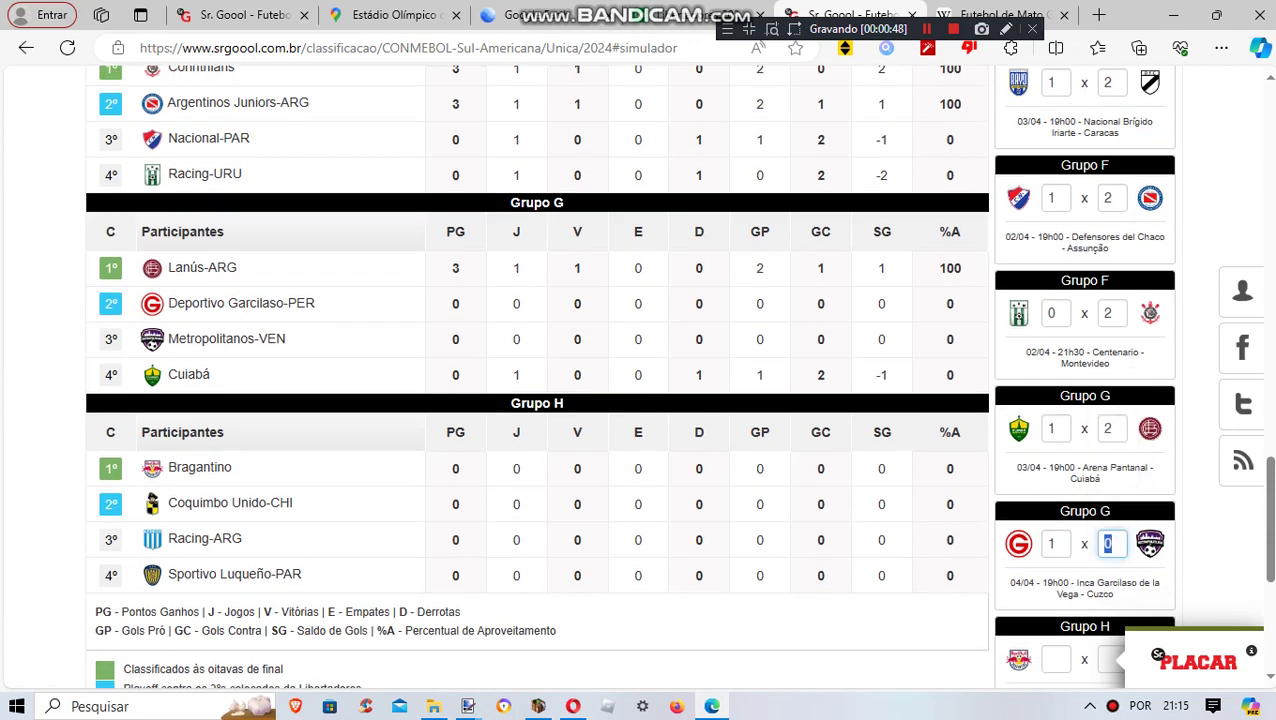
text(1)
click(1085, 546)
Enter the first-round Group H score Bragantino 2-1 Coquimbo Unido.
scroll(1085, 546, down, 2)
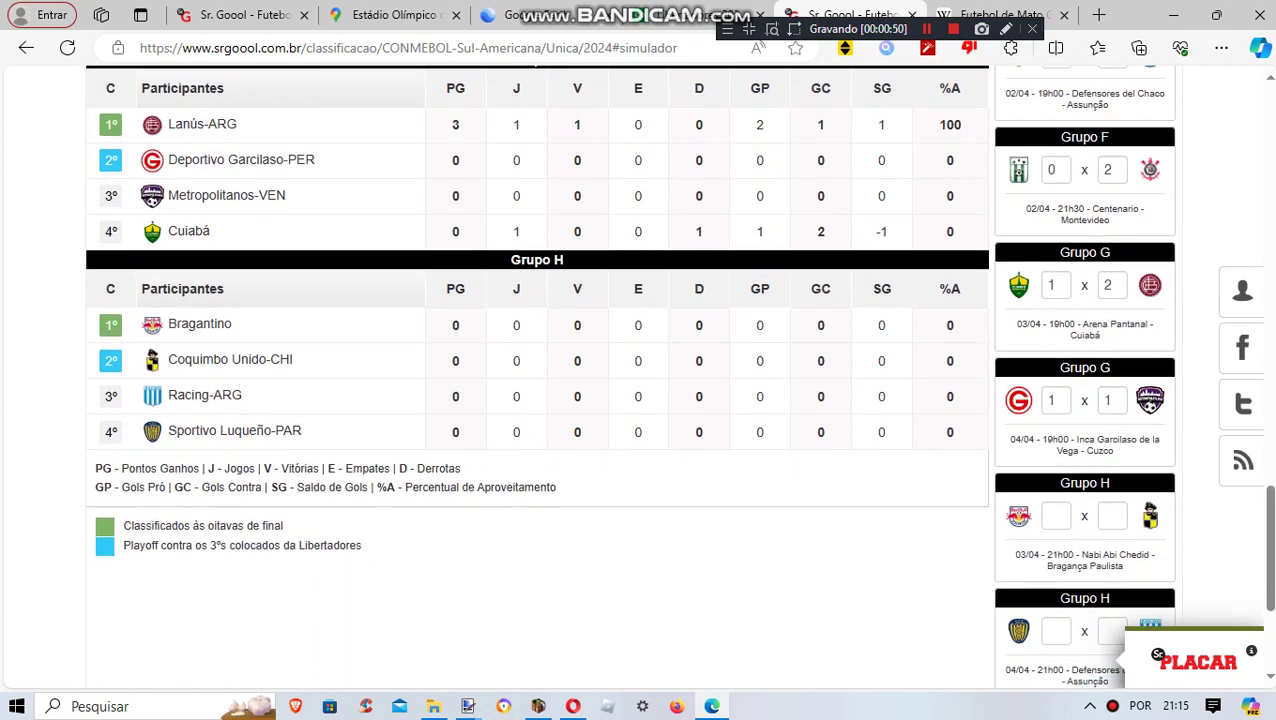
key(Tab)
text(2)
key(Tab)
text(1)
click(1085, 516)
Re-enter 1 goal for each team in the Group G match between Deportivo Garcilaso and Metropolitanos.
double_click(1108, 401)
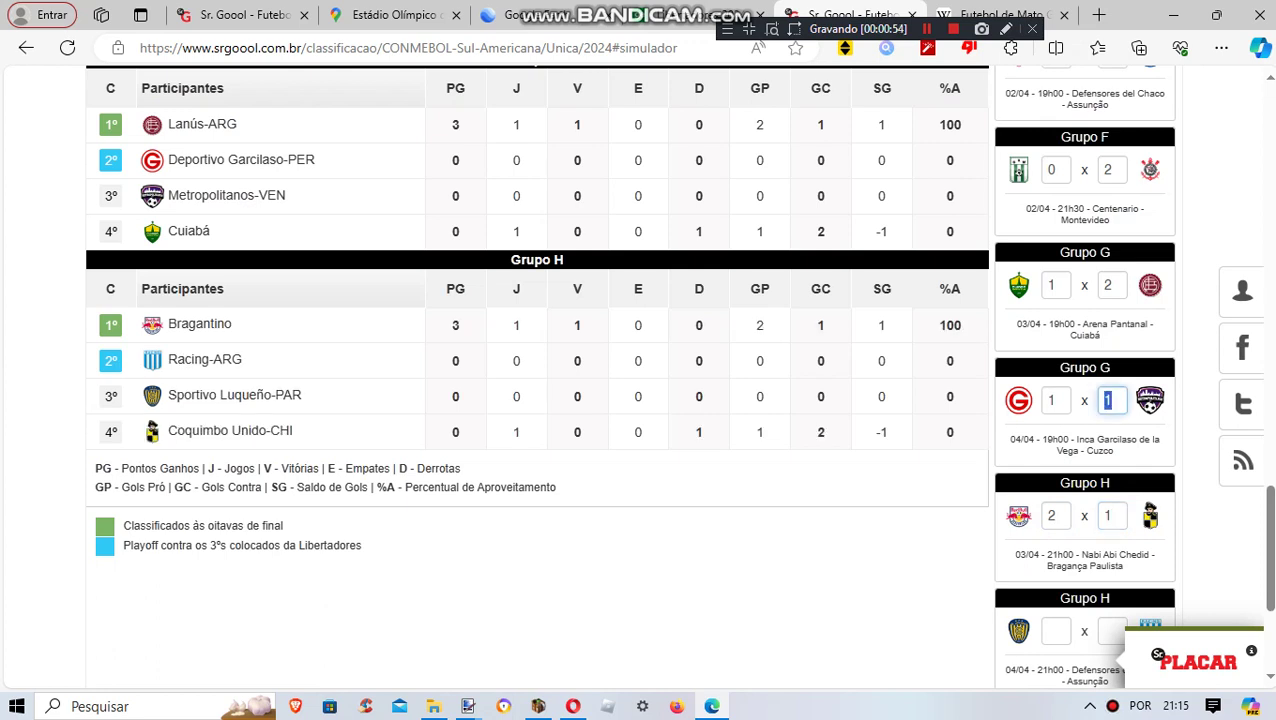
text(1)
drag(1090, 405, 1087, 440)
double_click(1053, 401)
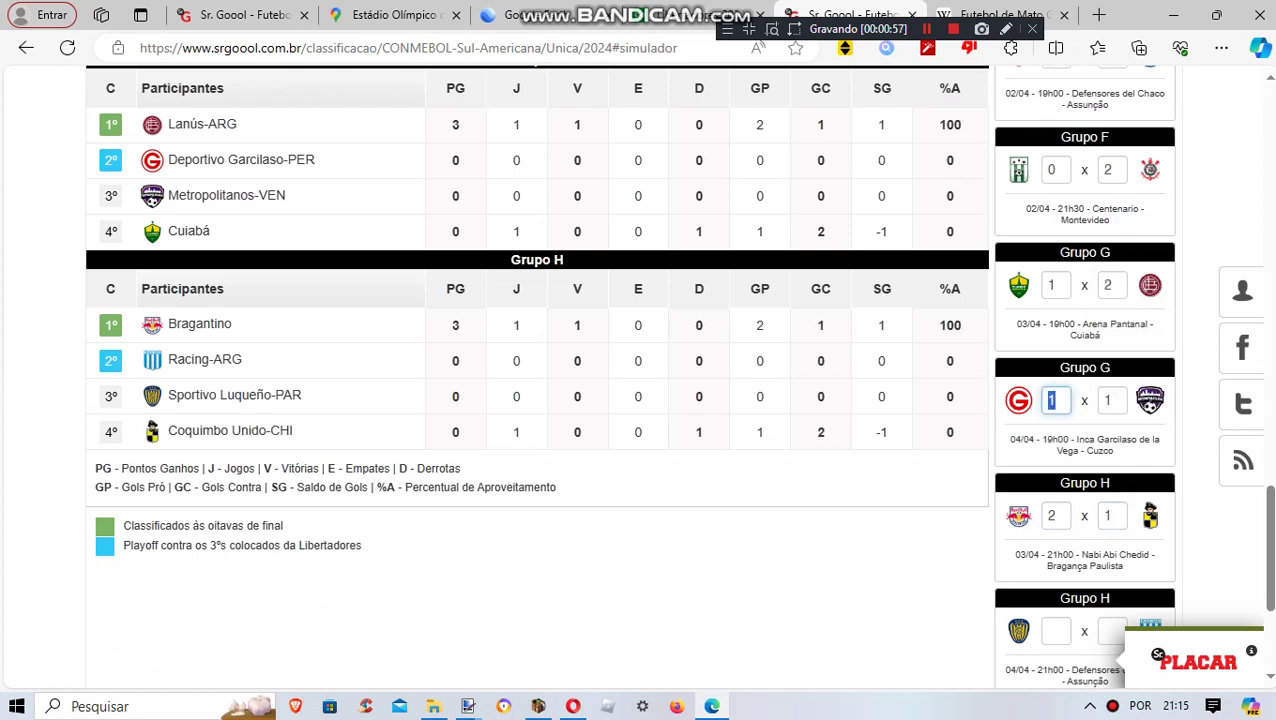
text(1)
double_click(1087, 440)
click(1087, 440)
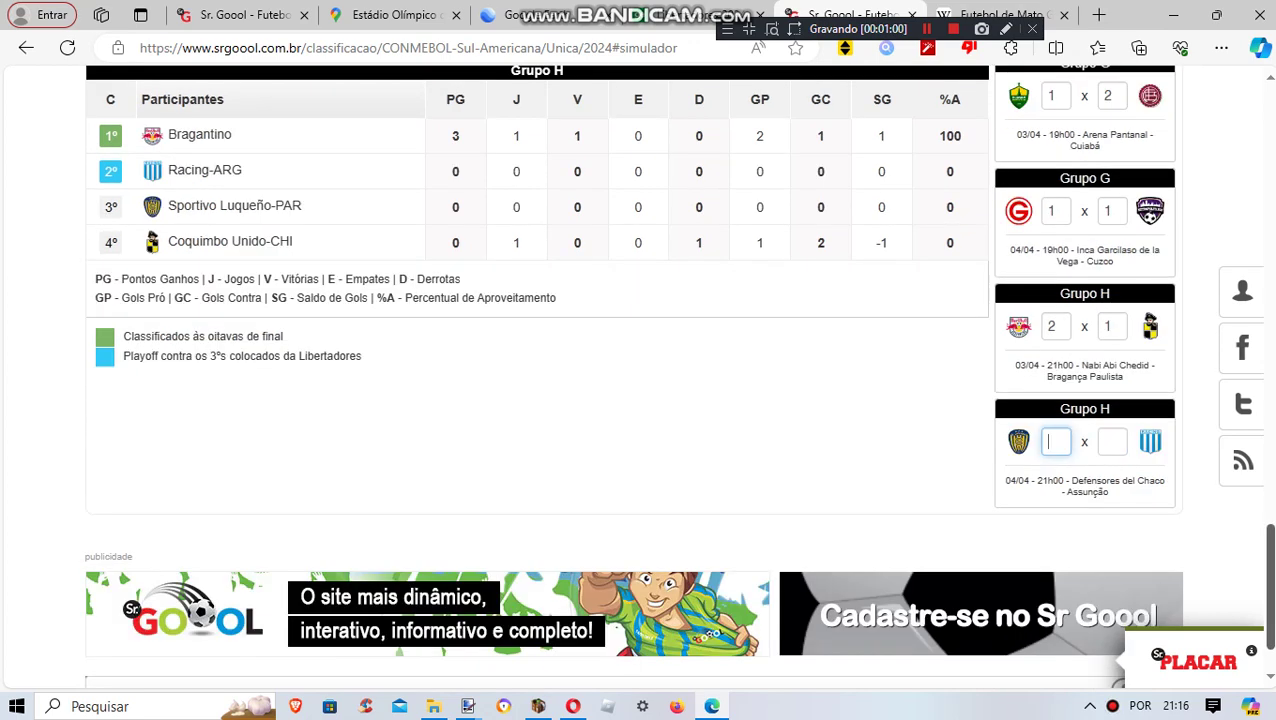
Enter the first-round Group H score Sportivo Luqueño 1-2 Racing-ARG.
scroll(537, 400, down, 2)
text(1)
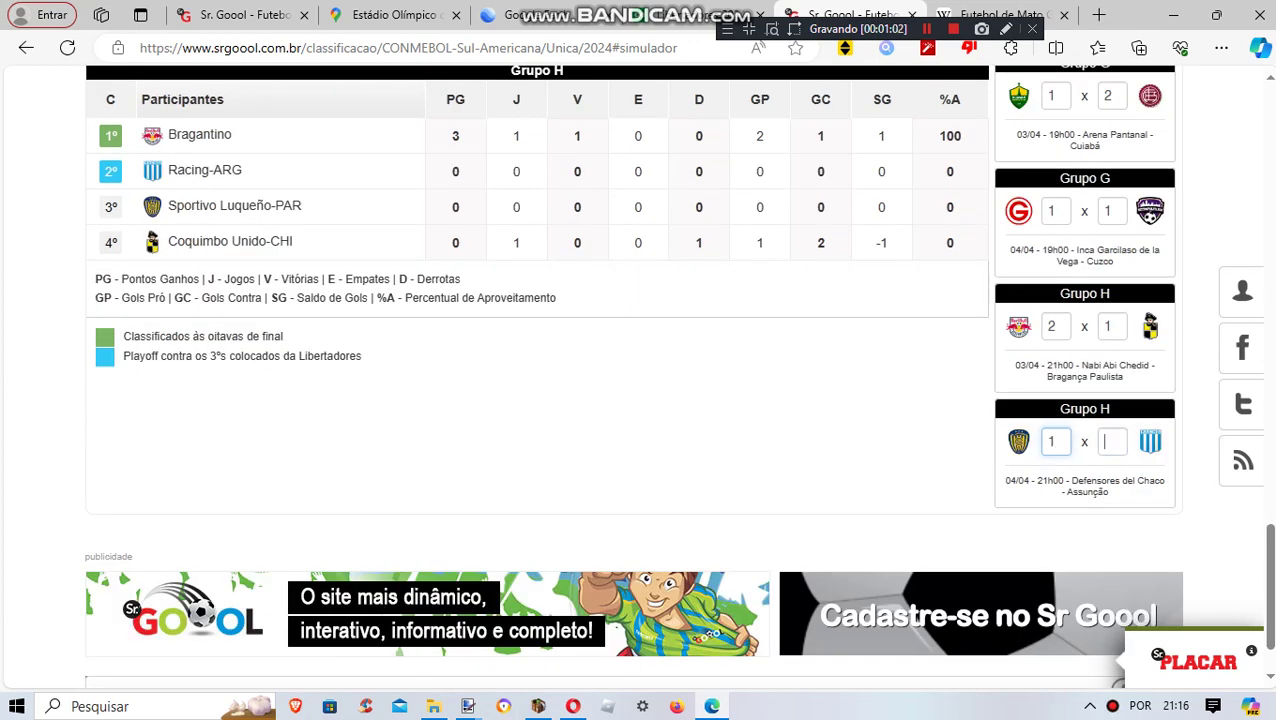
text(2)
Re-enter Sportivo Ameliano's 1 goal against Athletico Paranaense in Group E so the match registers in the standings.
scroll(537, 375, up, 4)
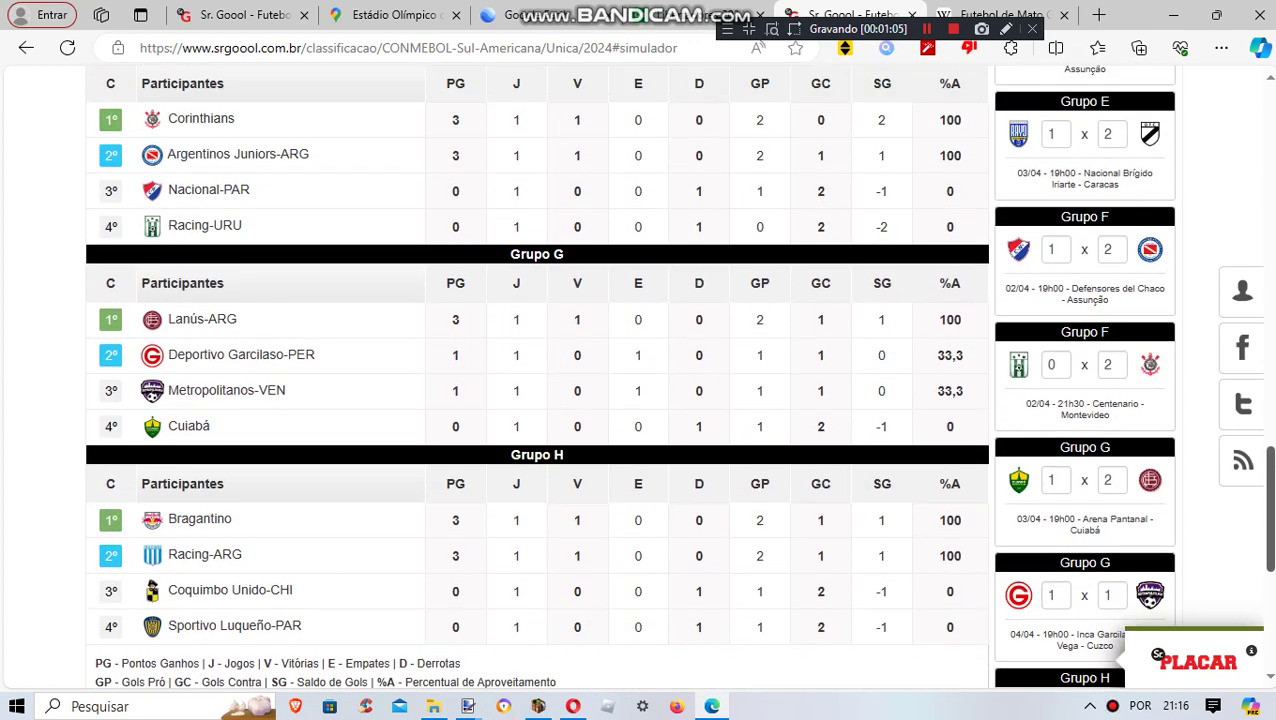
scroll(537, 375, up, 4)
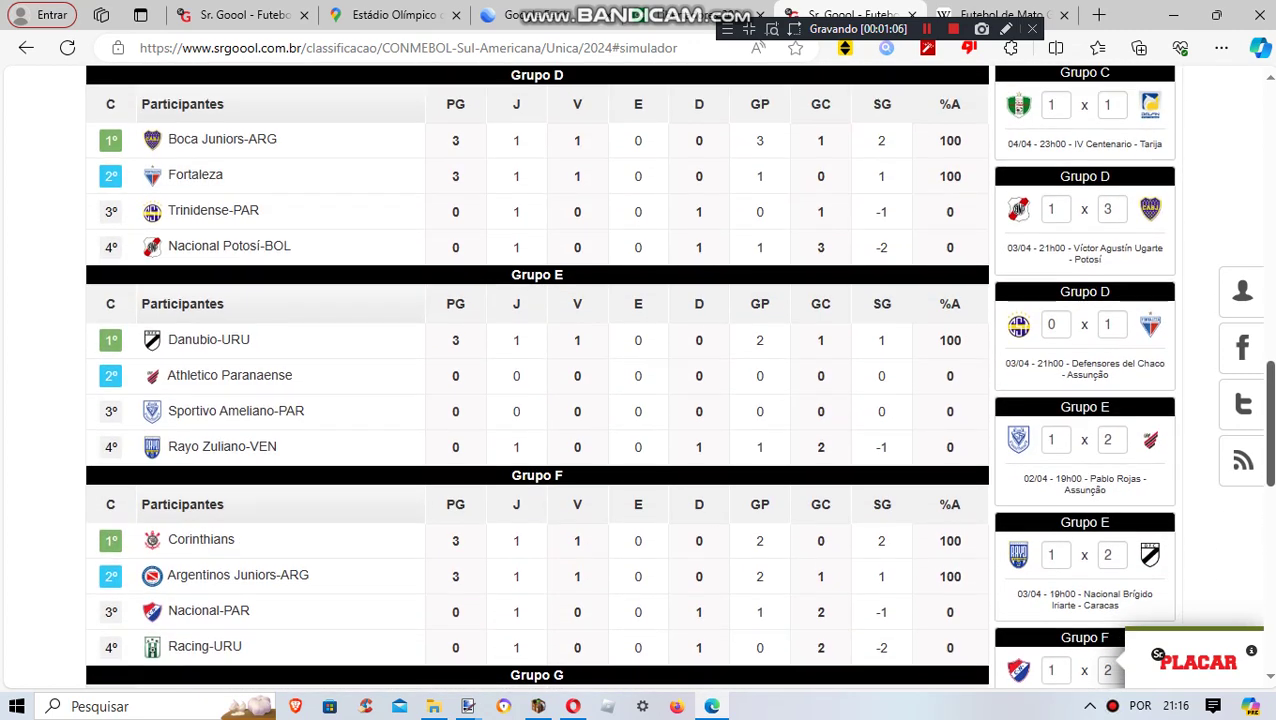
double_click(1054, 440)
text(1)
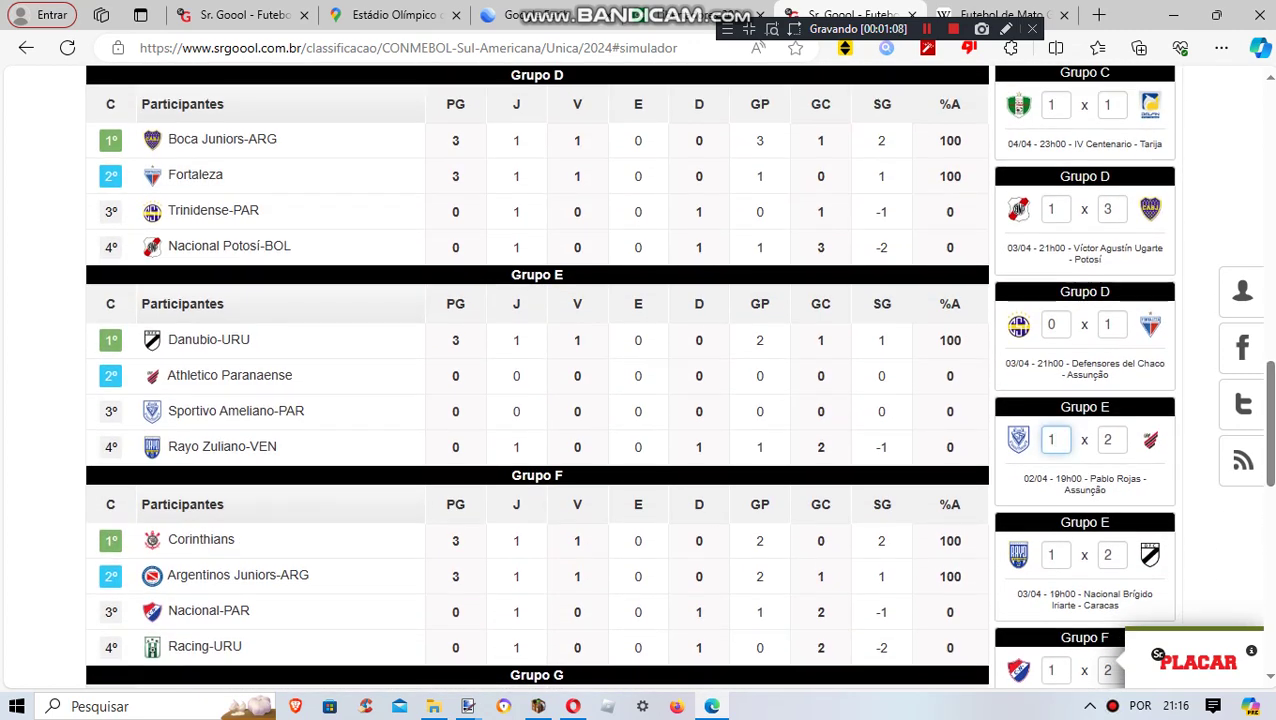
click(1112, 440)
drag(1270, 450, 1270, 417)
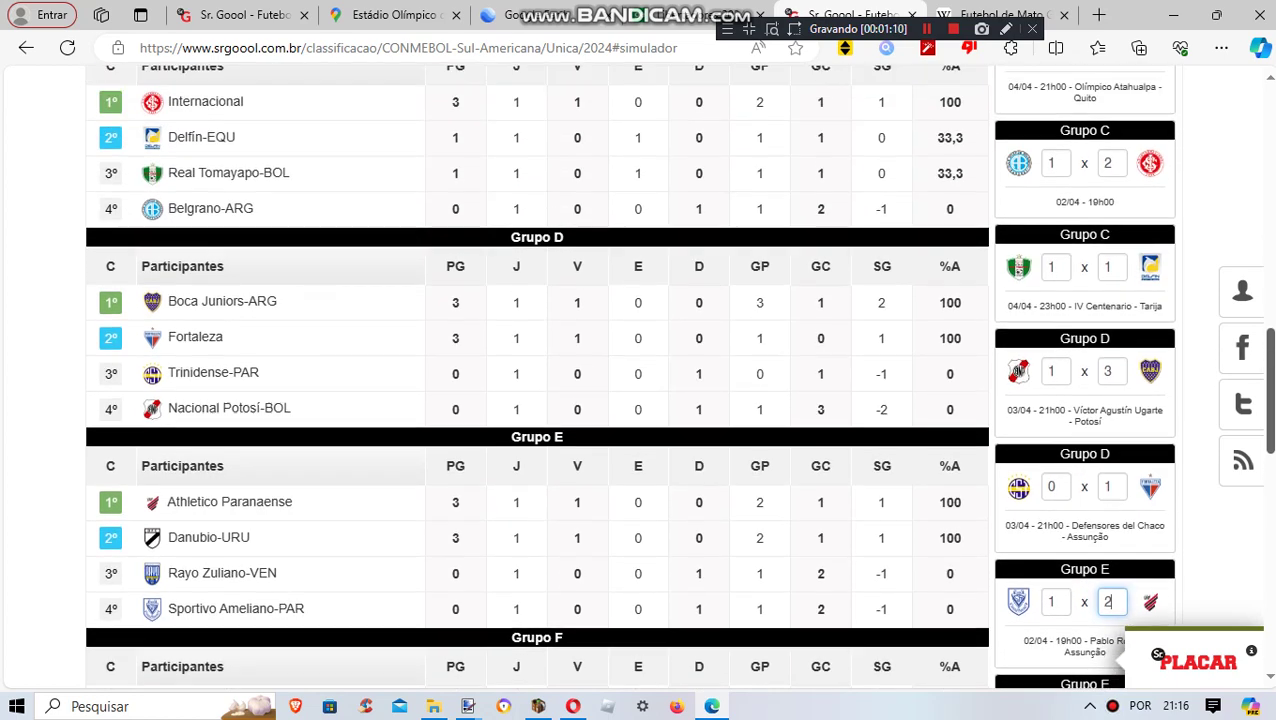
Re-enter Always Ready's 1 goal against Independiente Medellín in Group A so the match registers in the standings.
scroll(537, 375, up, 6)
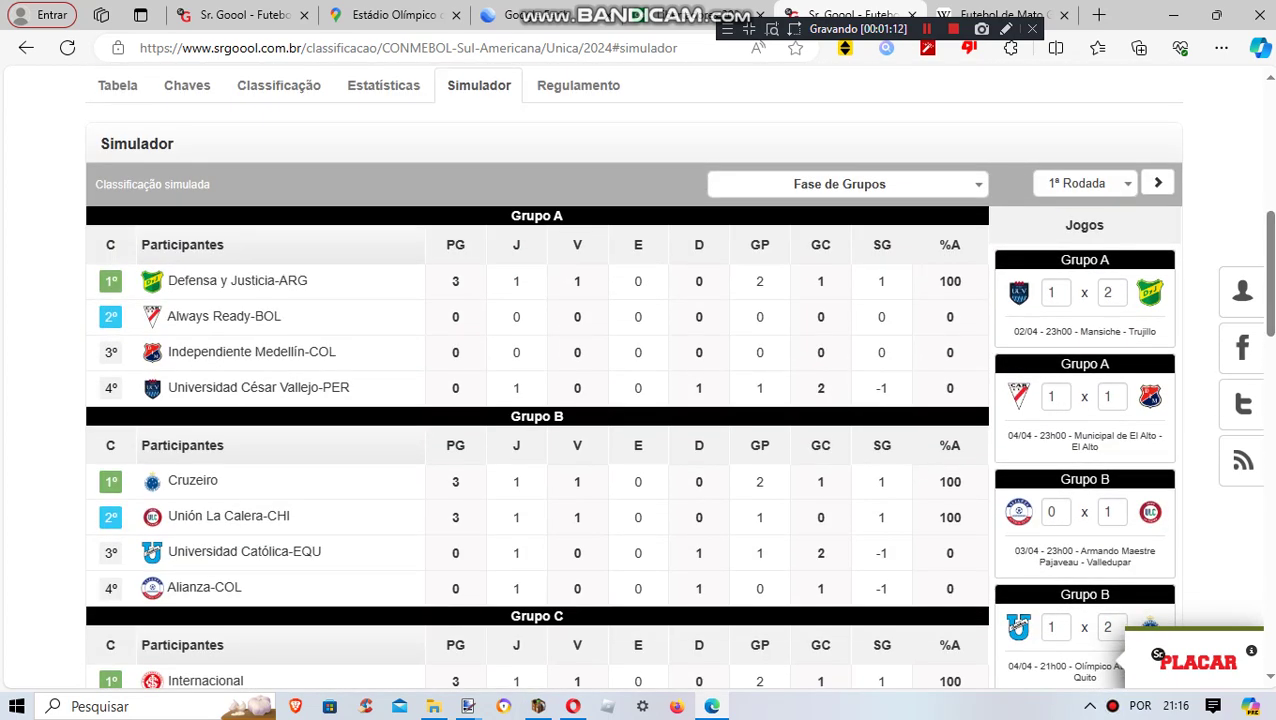
double_click(1054, 397)
text(1)
click(1112, 397)
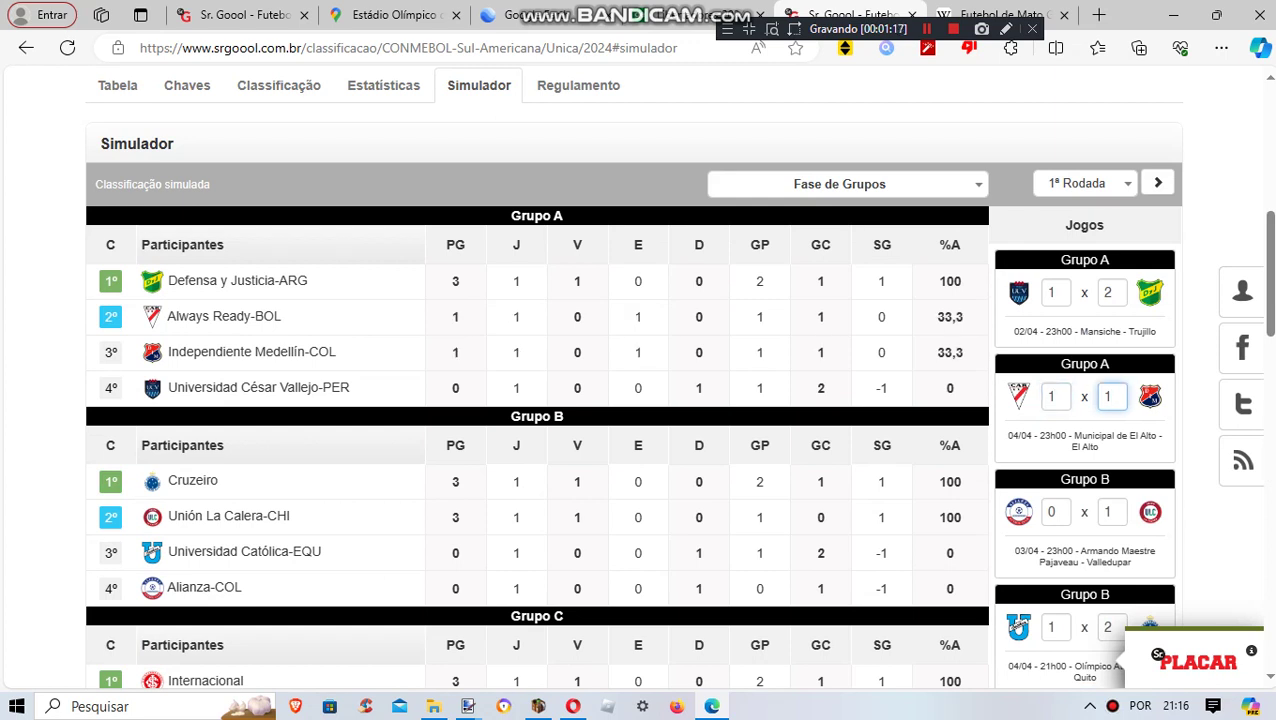
Advance to the second round and enter the Group A scores: Defensa y Justicia 1-1 Always Ready and Independiente Medellín 2-1 Universidad César Vallejo.
click(1158, 182)
click(1056, 292)
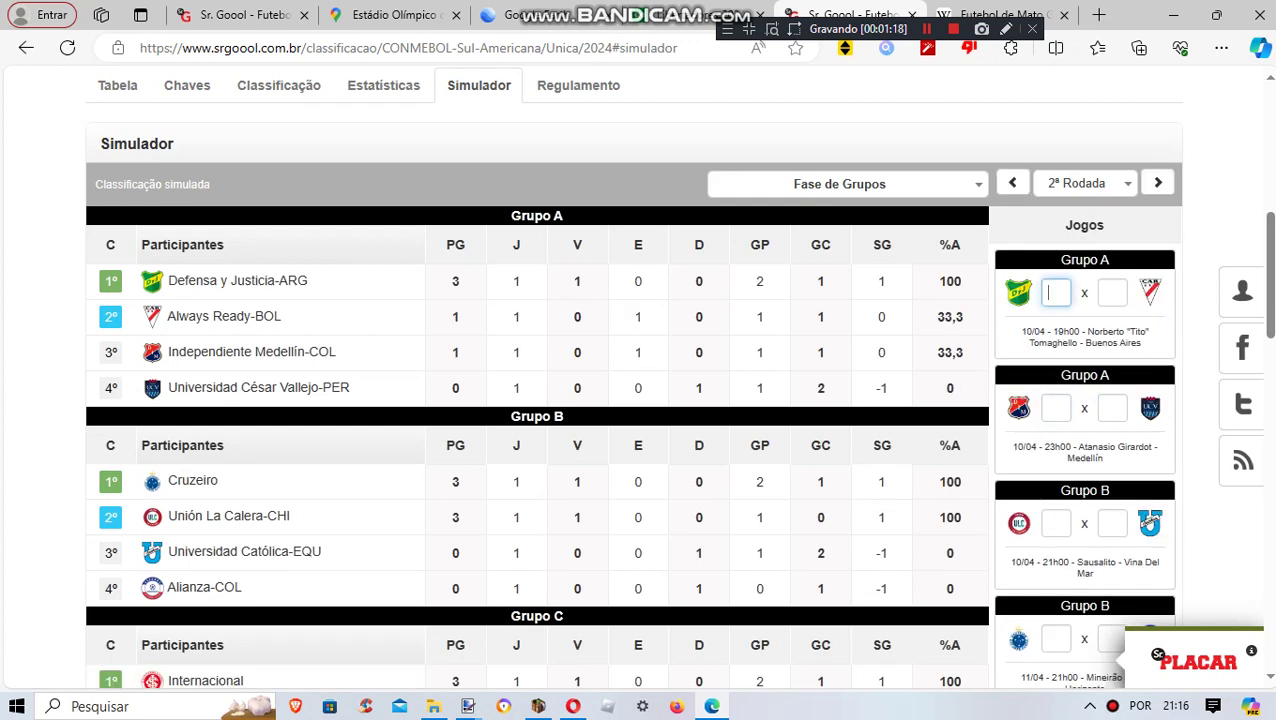
text(1)
click(1112, 292)
text(1)
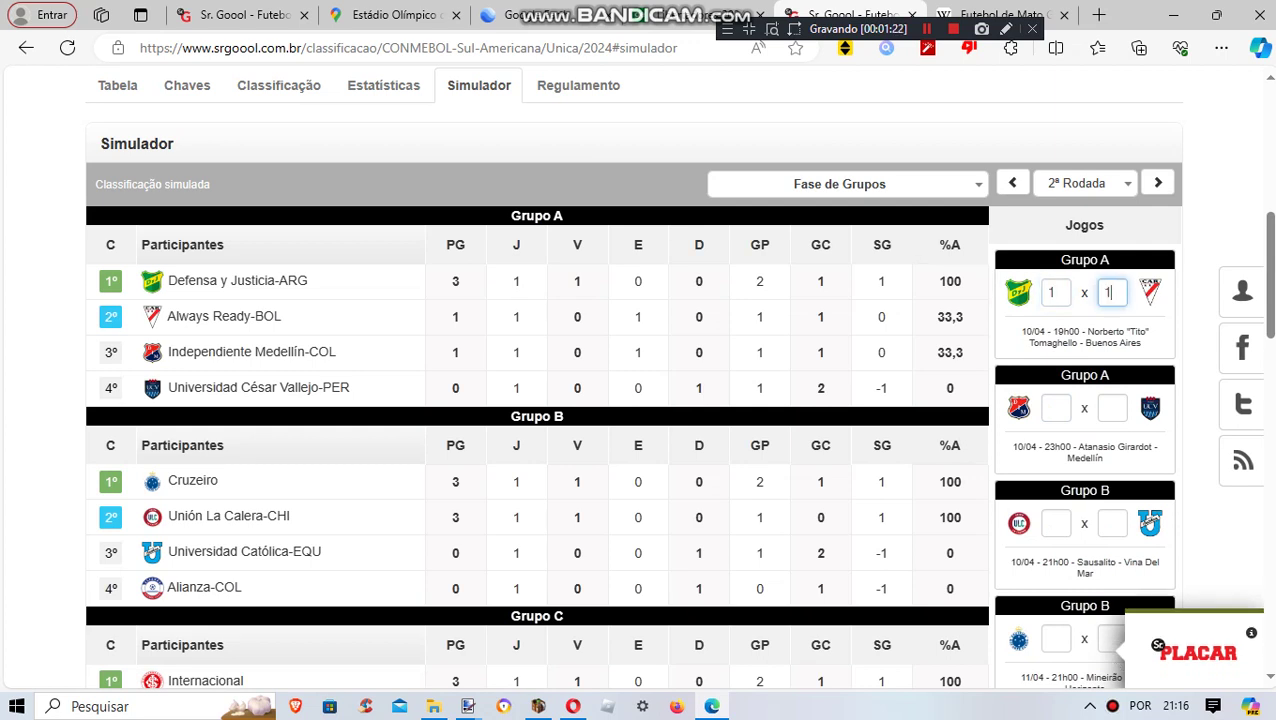
click(1056, 408)
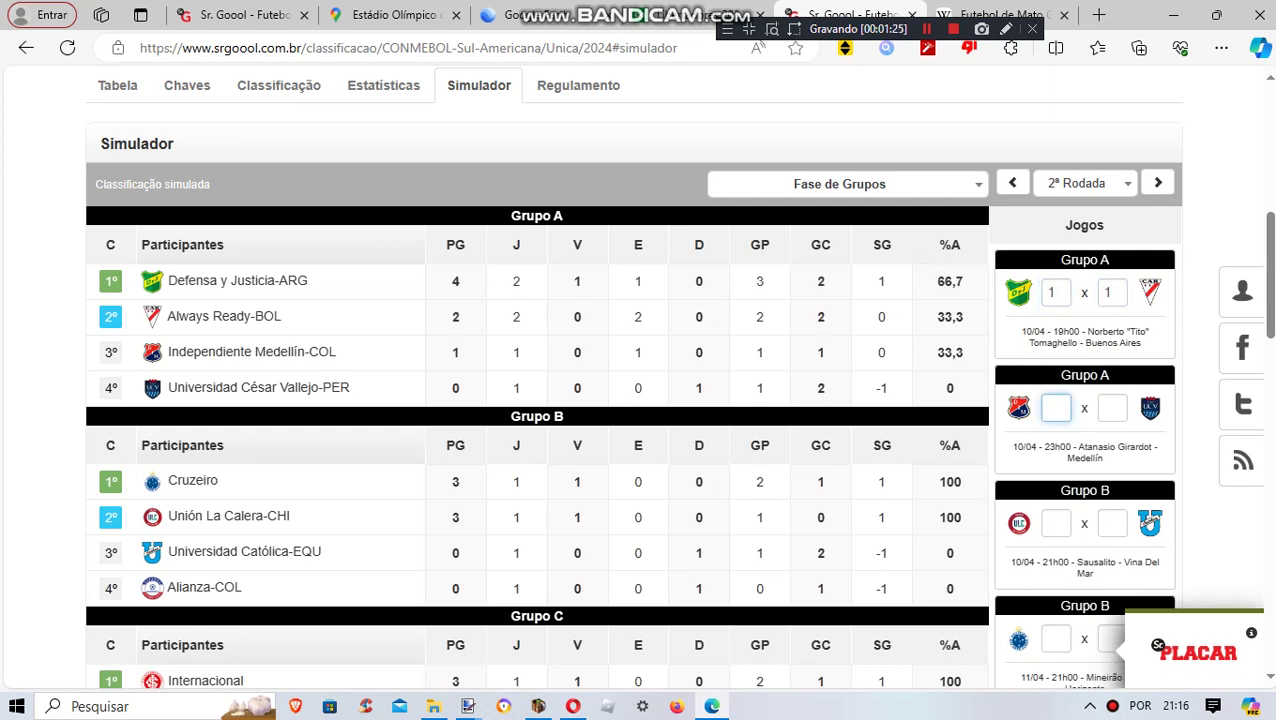
text(2)
click(1112, 408)
text(1)
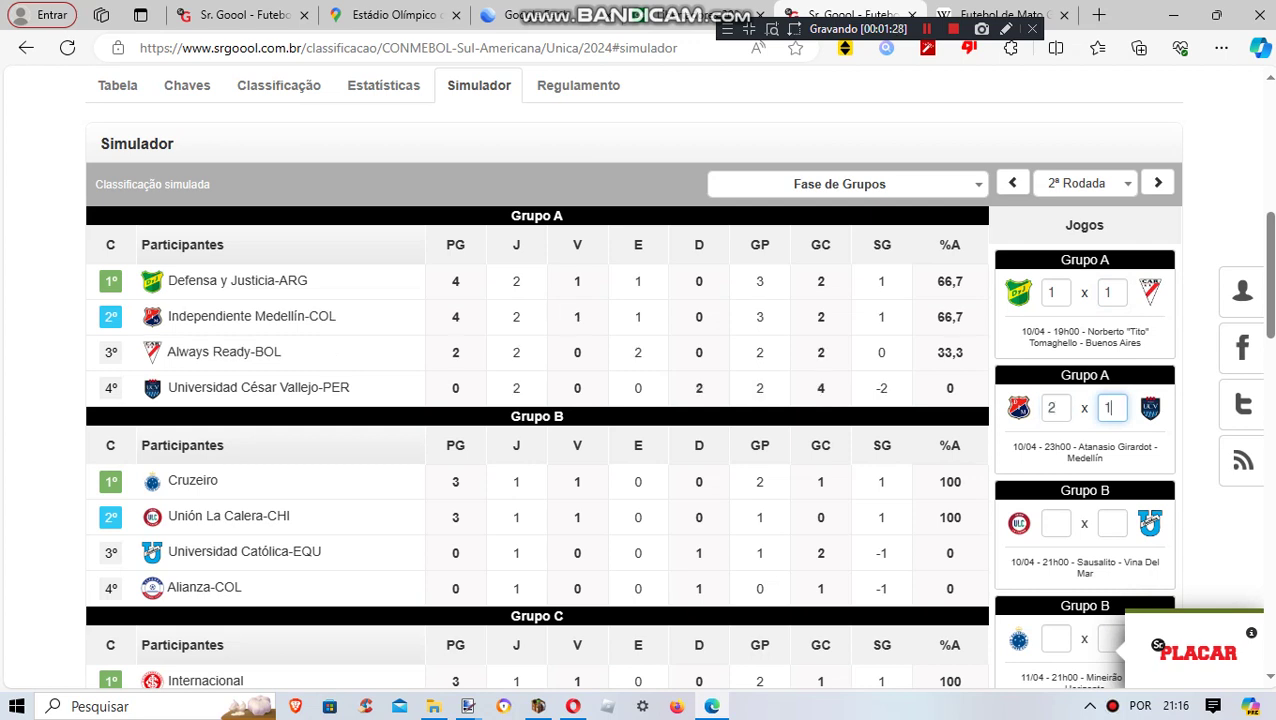
Enter the second-round Group B scores: Unión La Calera 1-1 Universidad Católica and Cruzeiro 2-1 Alianza.
click(1056, 523)
text(1)
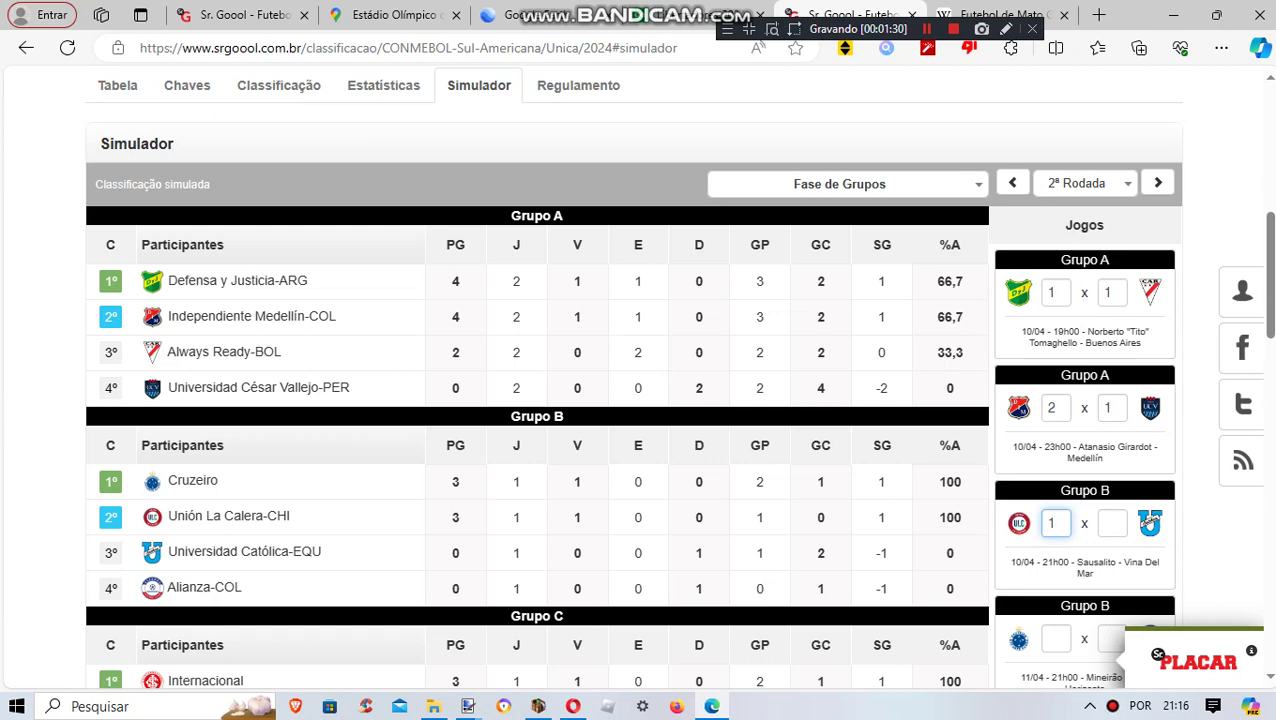
click(1112, 523)
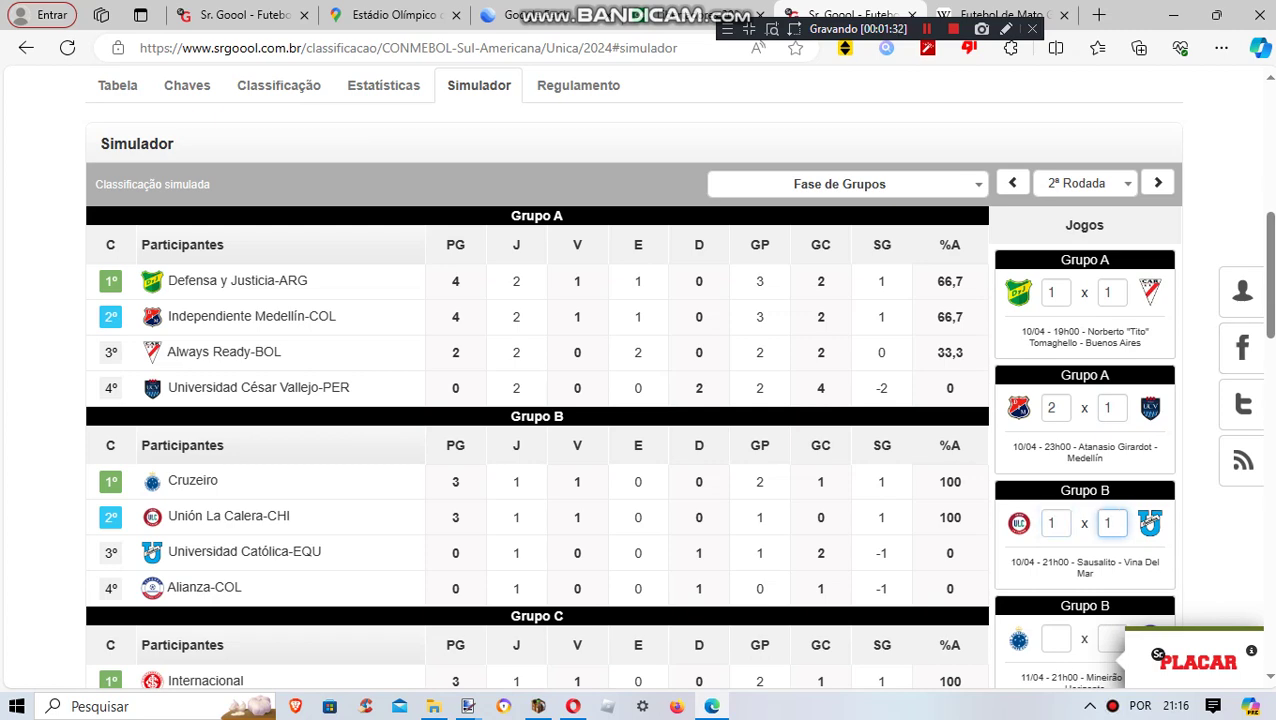
scroll(640, 380, down, 3)
click(1056, 486)
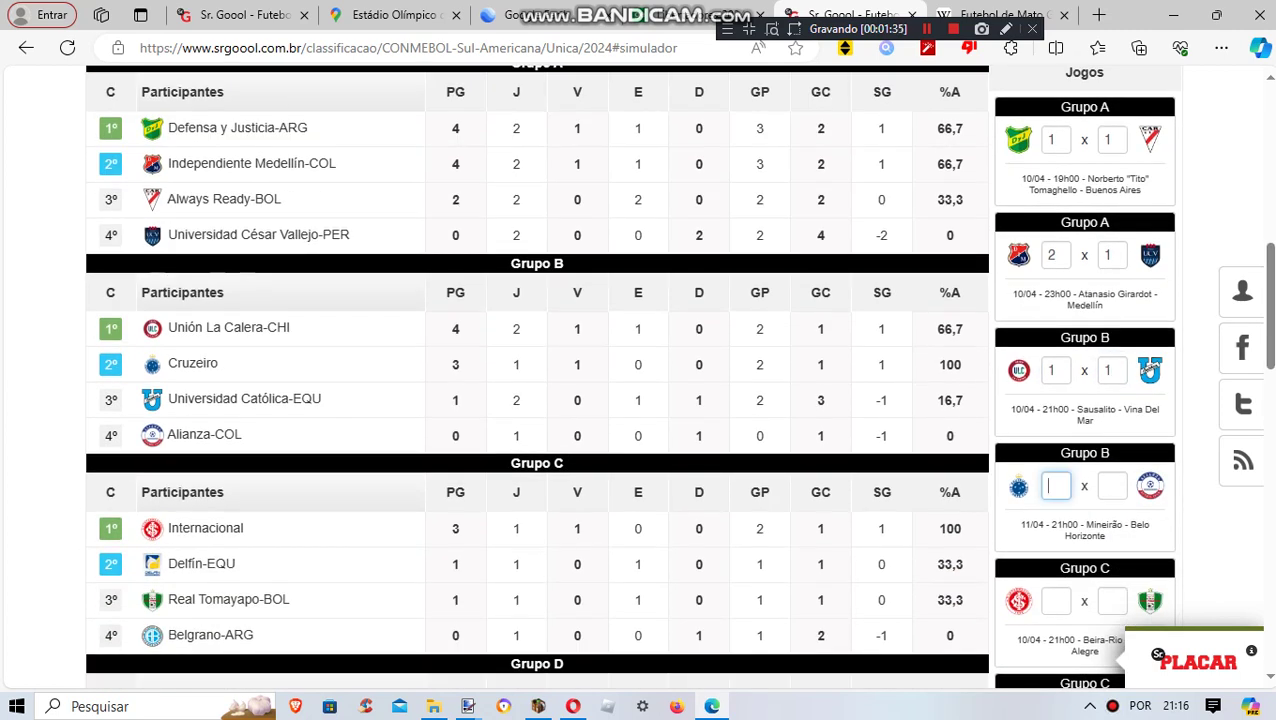
text(2)
click(1112, 486)
text(1)
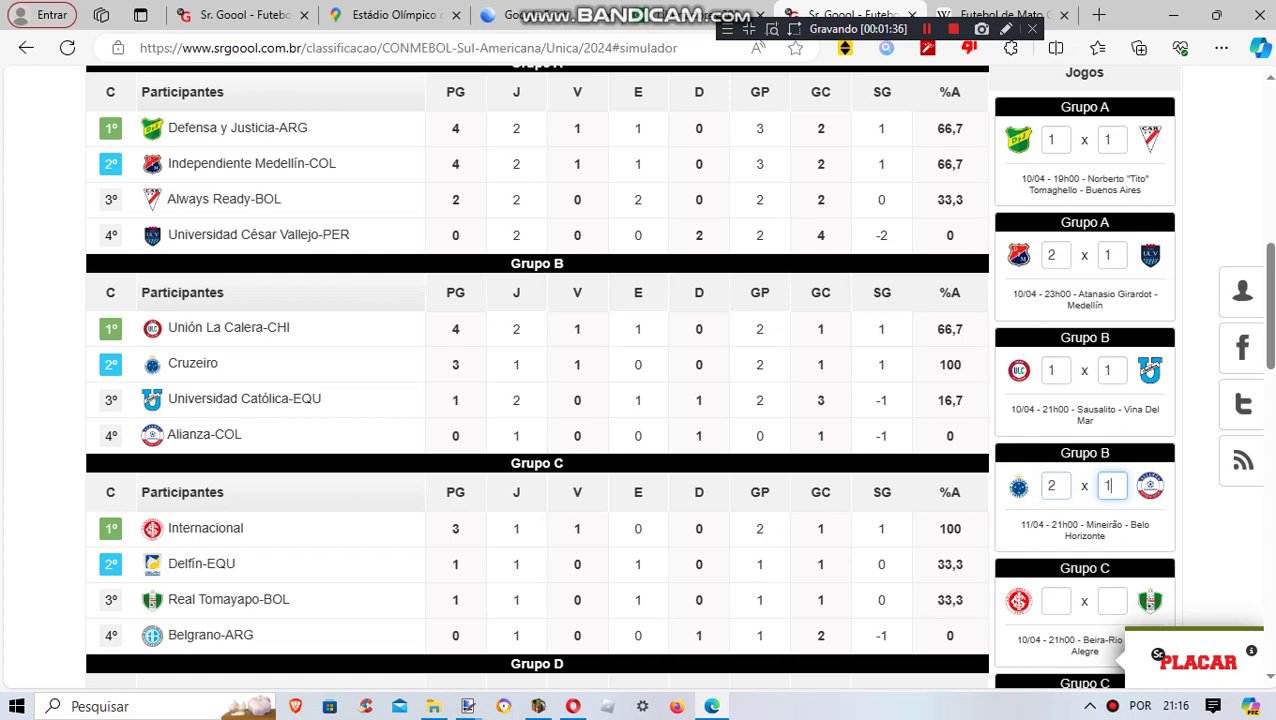
Enter the second-round Group C scores: Internacional 1-0 Real Tomayapo and Delfín 2-1 Belgrano.
click(1056, 601)
text(1)
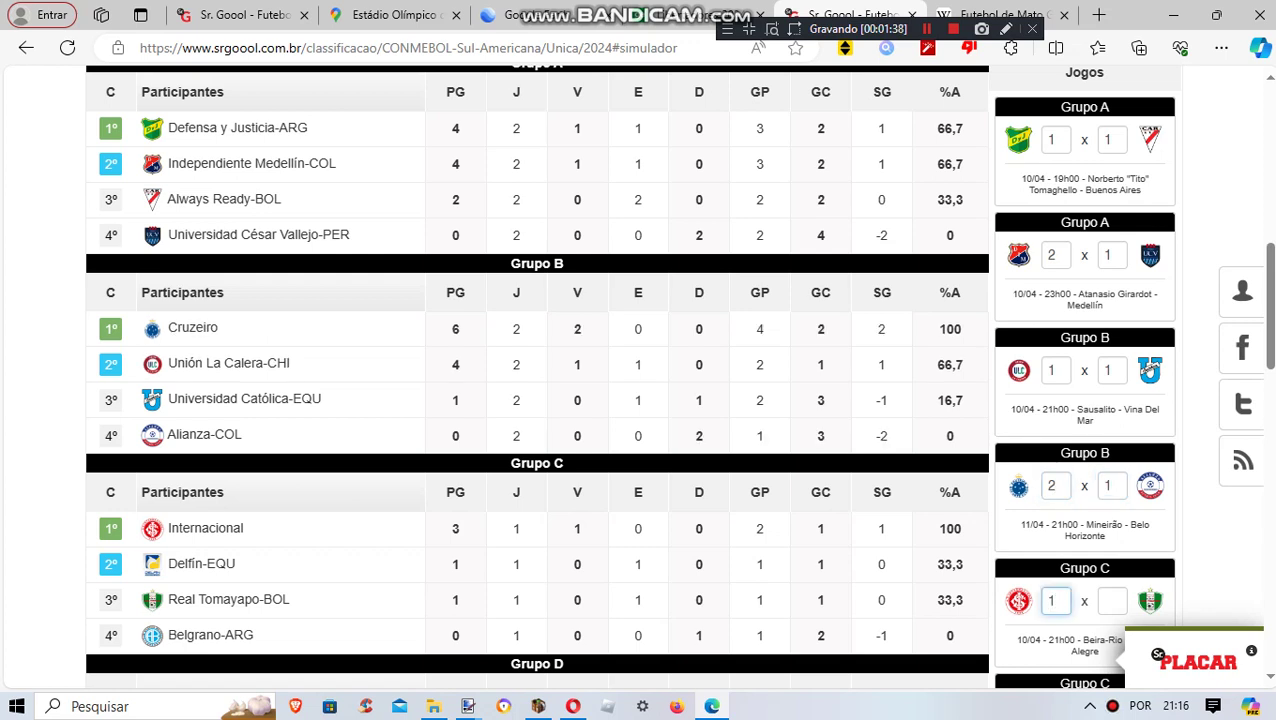
click(1112, 601)
text(0)
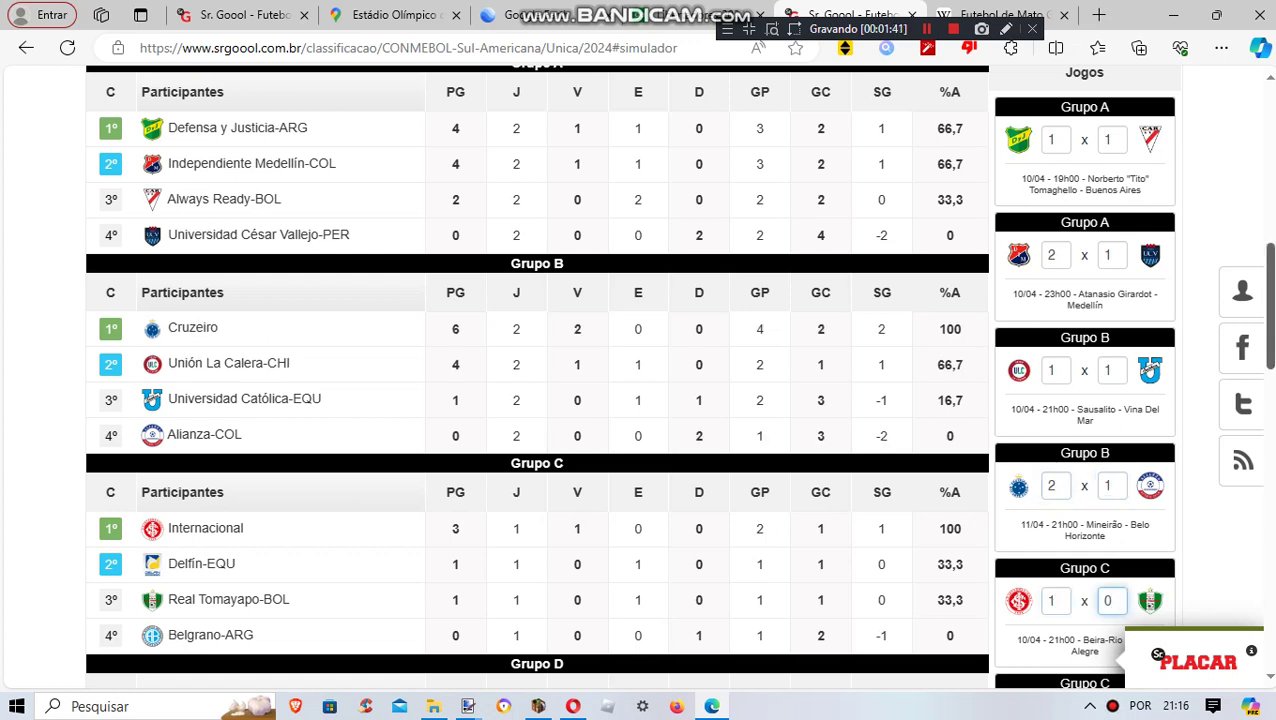
drag(1270, 325, 1270, 329)
click(1052, 610)
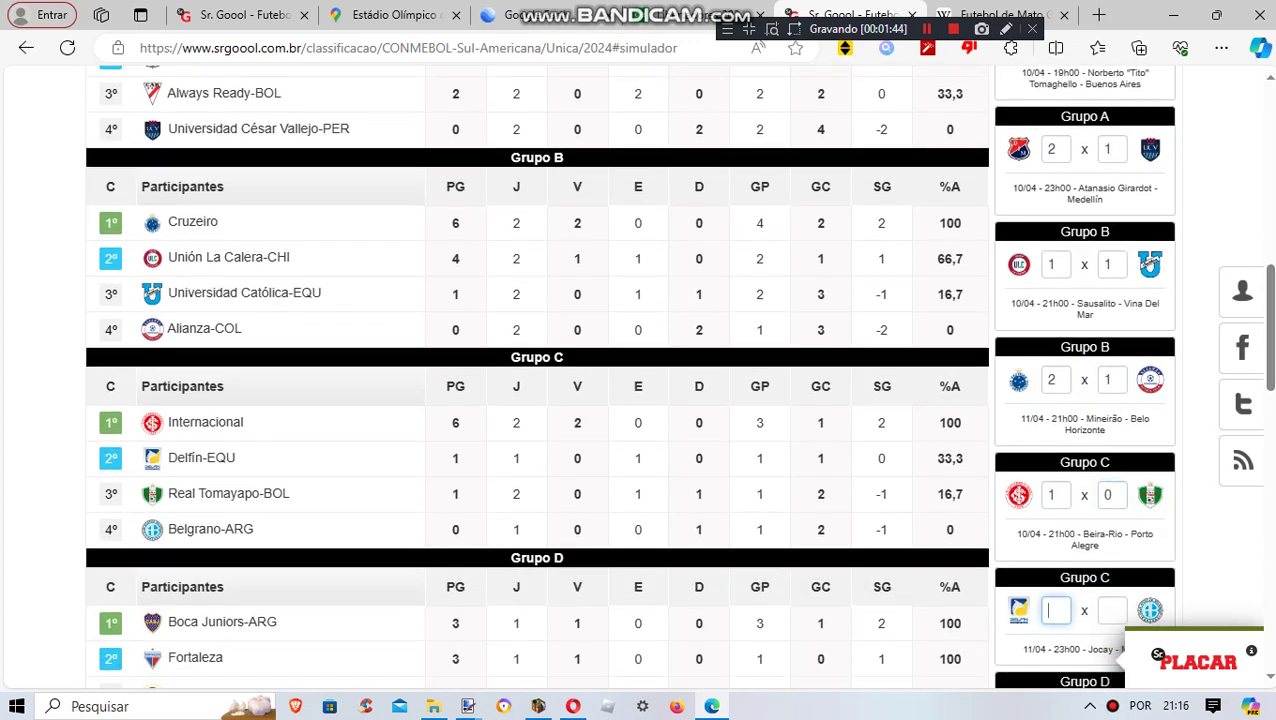
text(2)
key(Tab)
text(1)
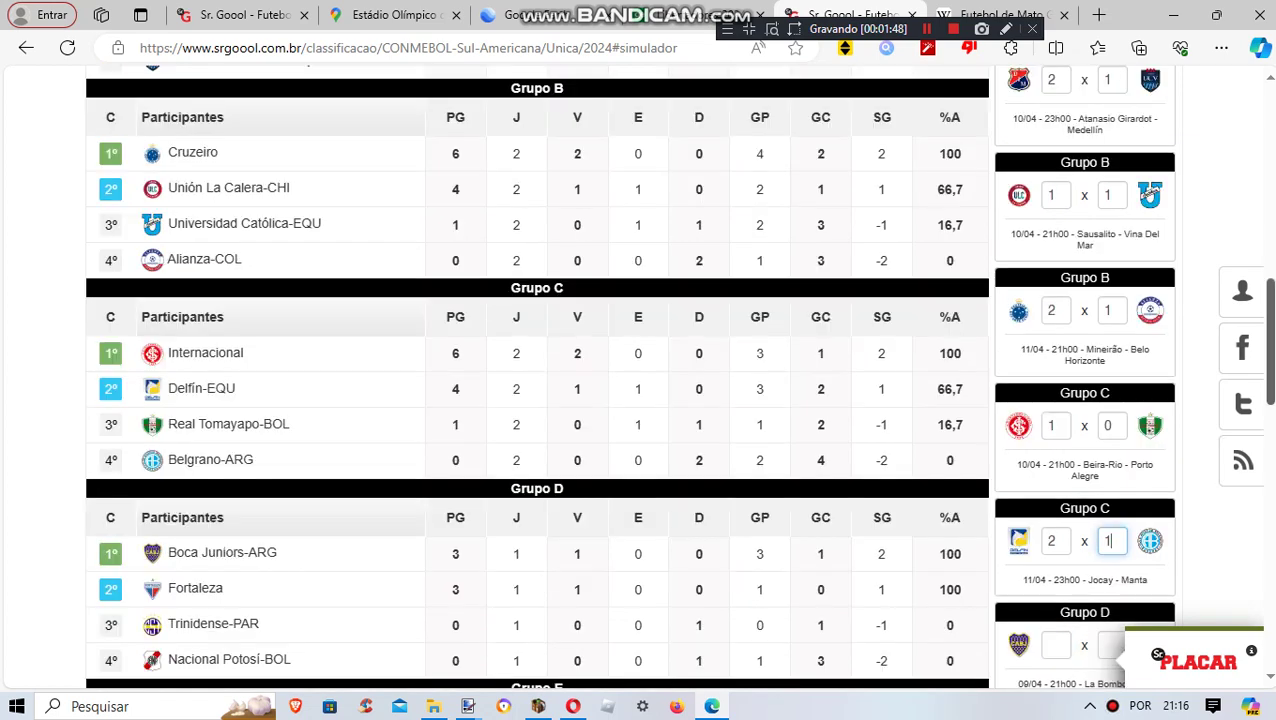
Enter the second-round Group D scores: Boca Juniors 3-1 Trinidense and Fortaleza 2-1 Nacional Potosí.
scroll(637, 376, down, 2)
key(Tab)
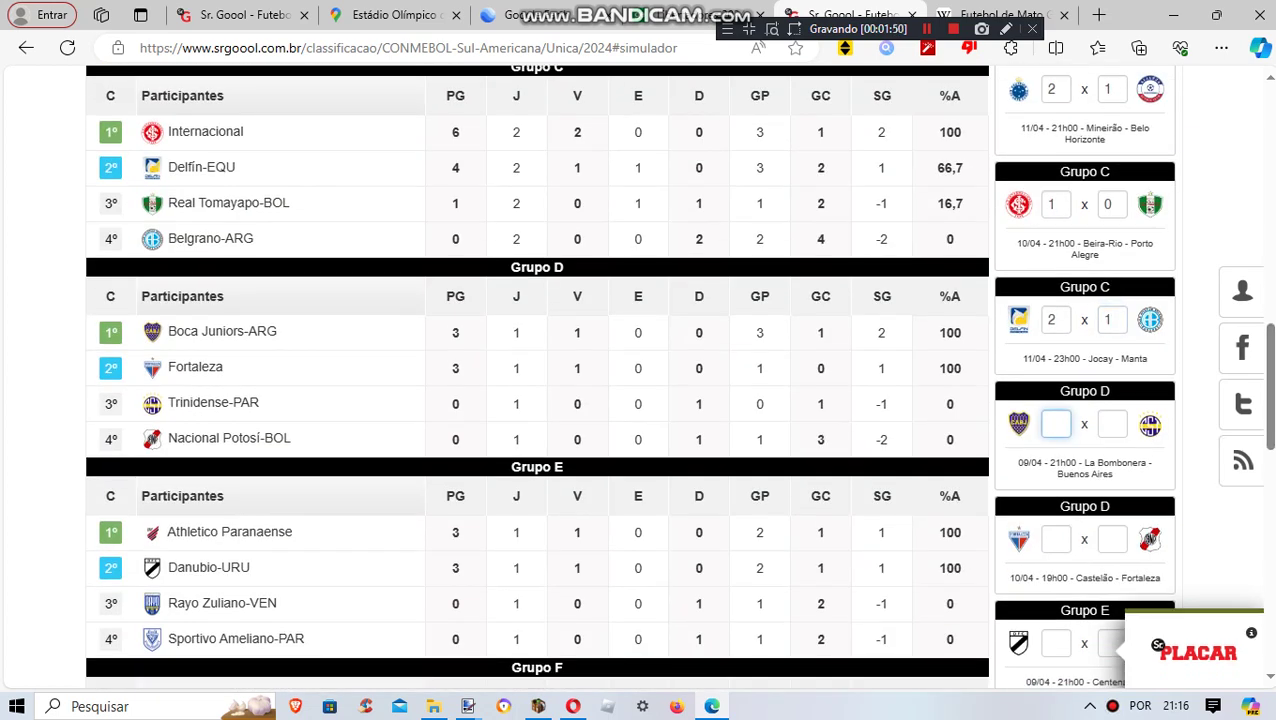
text(3)
key(Tab)
text(1)
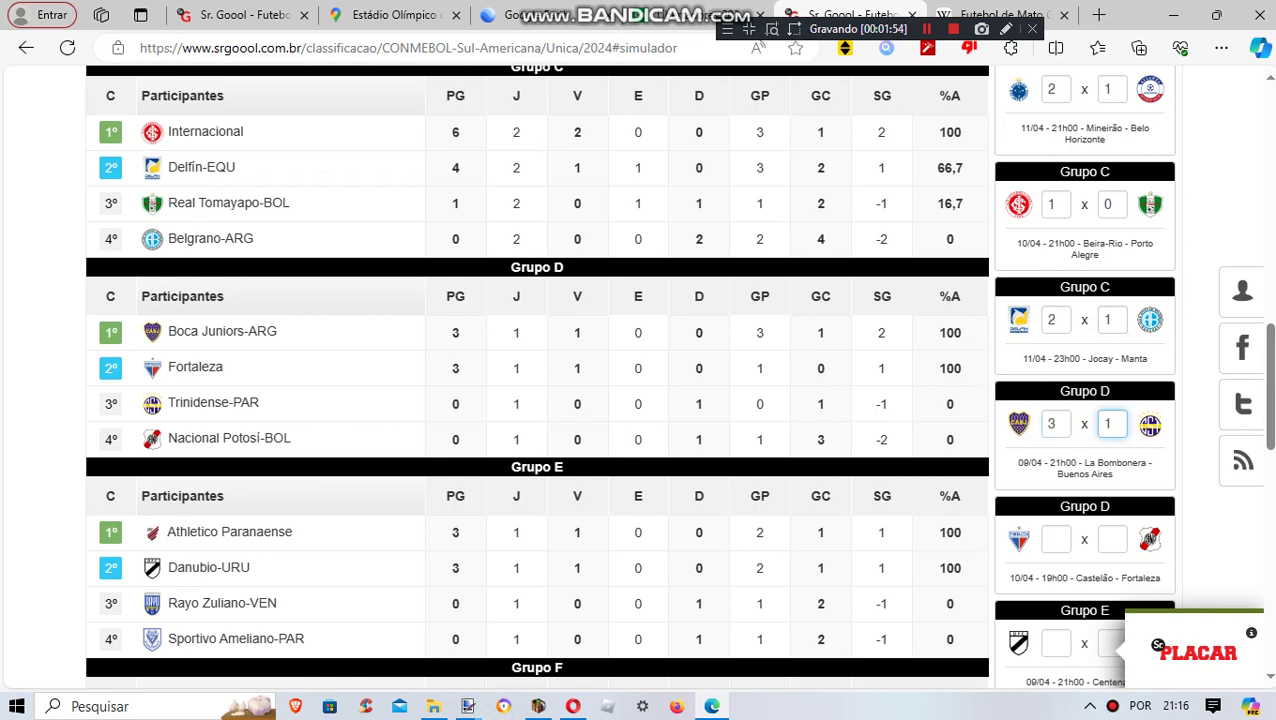
key(Tab)
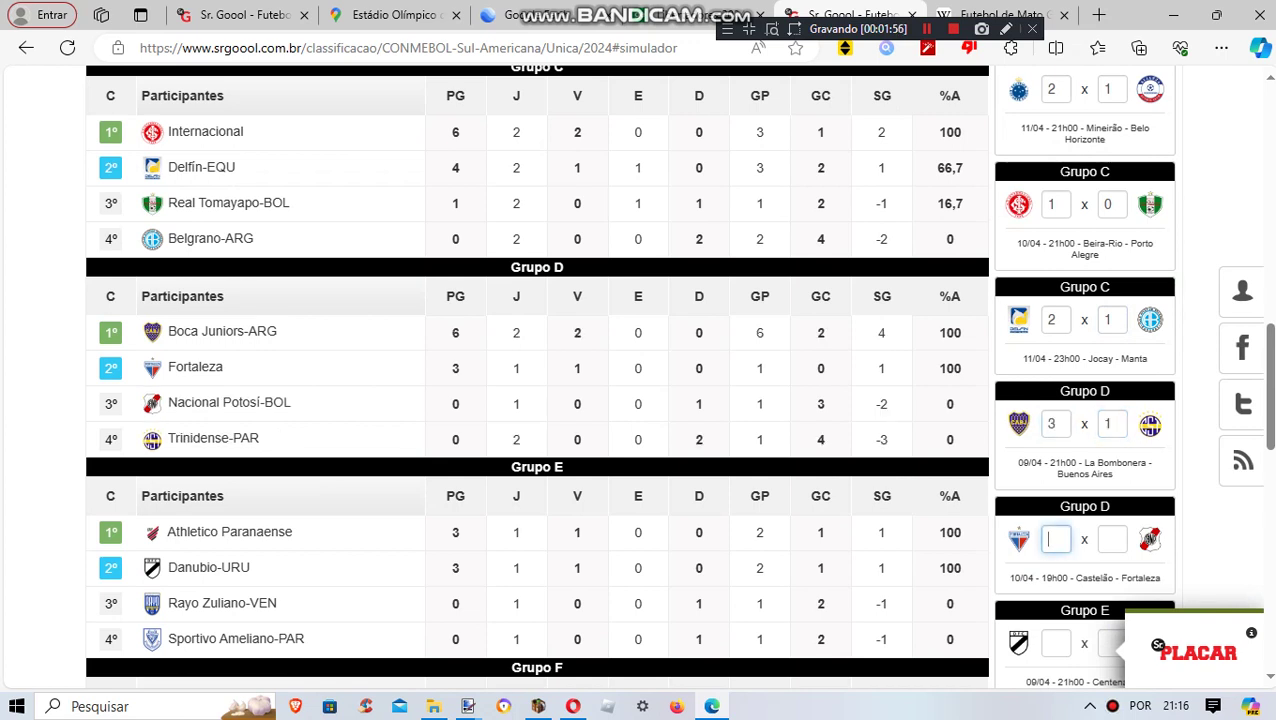
text(2)
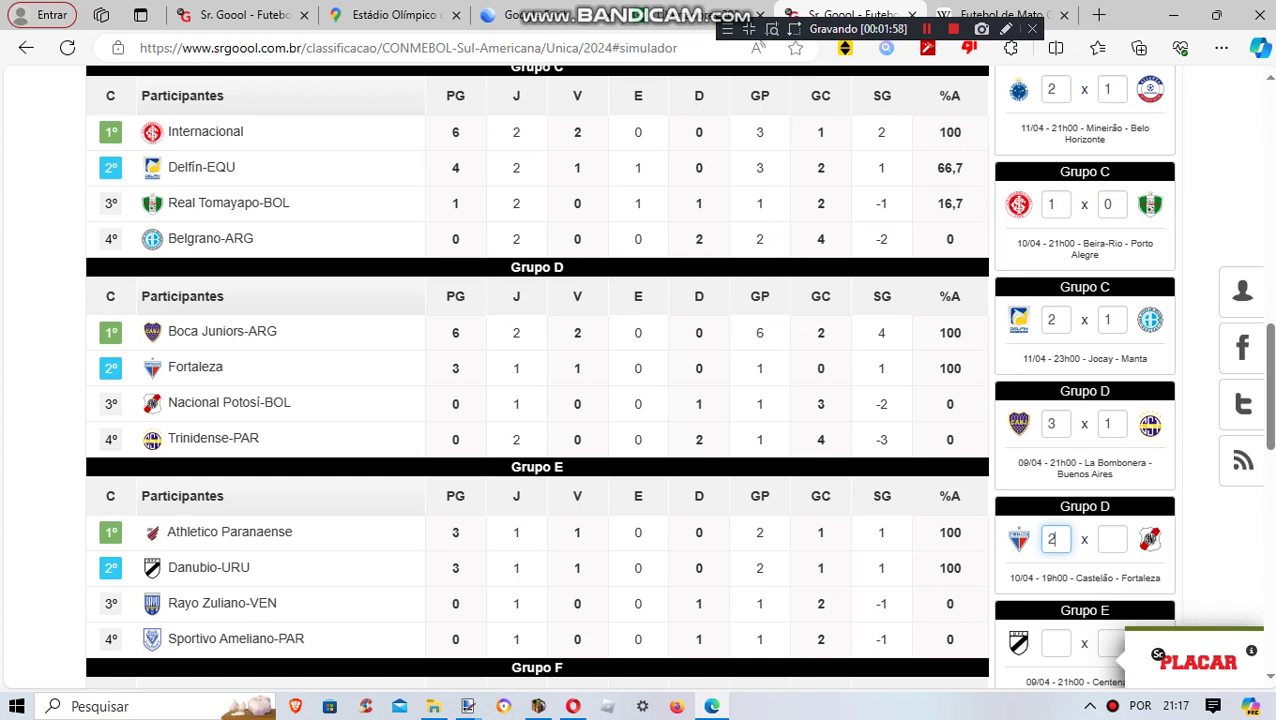
key(Tab)
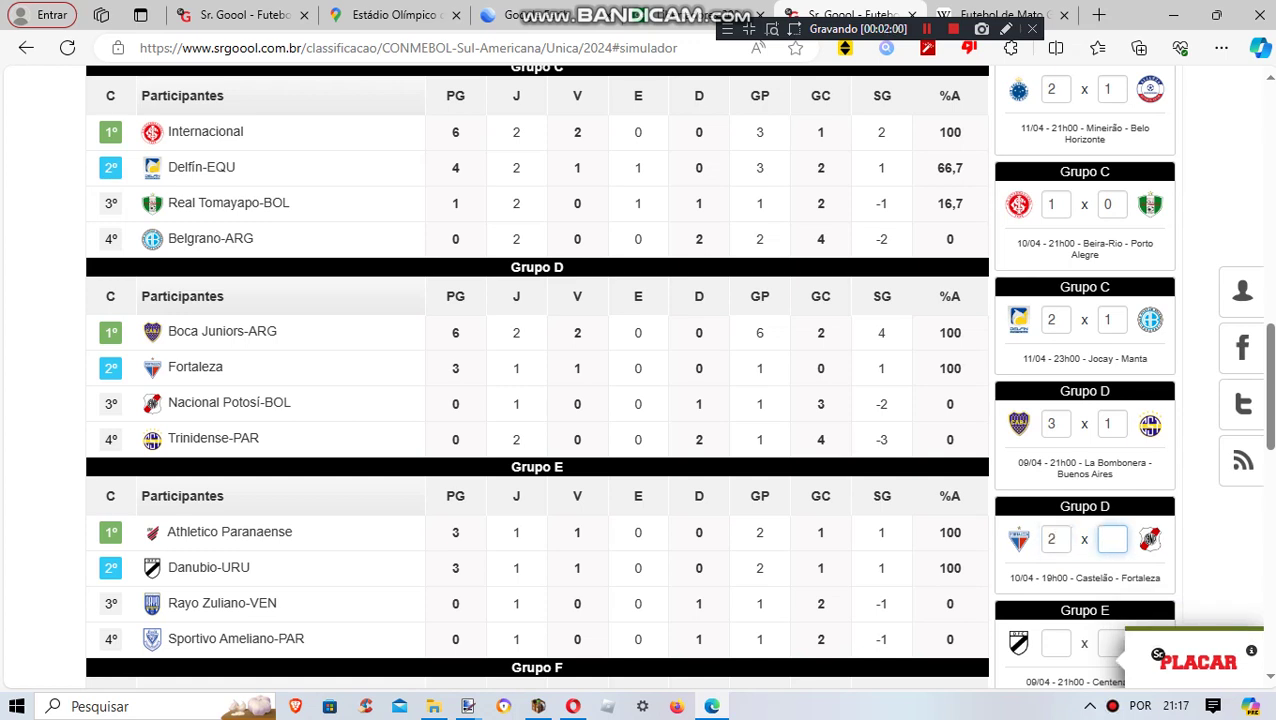
text(1)
Enter the second-round Group E scores: Danubio 1-1 Sportivo Ameliano and Athletico Paranaense 2-1 Rayo Zuliano.
scroll(537, 380, down, 2)
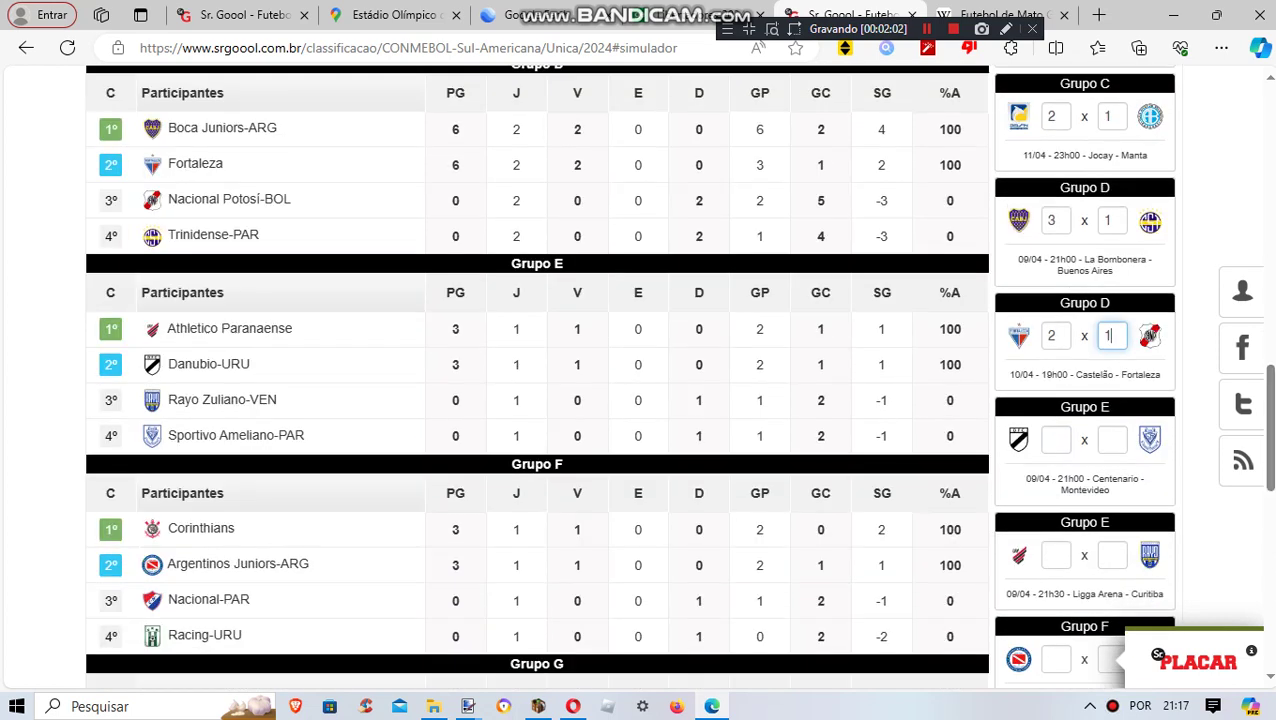
key(Tab)
text(1)
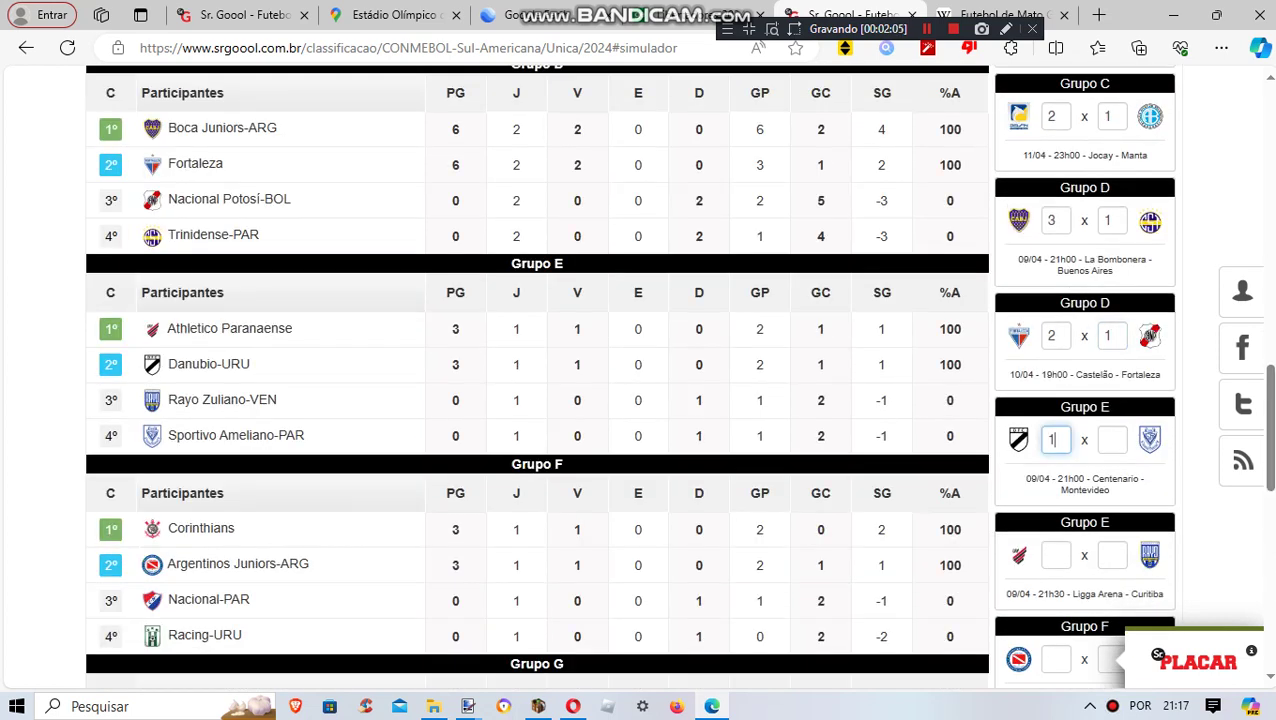
key(Tab)
text(1)
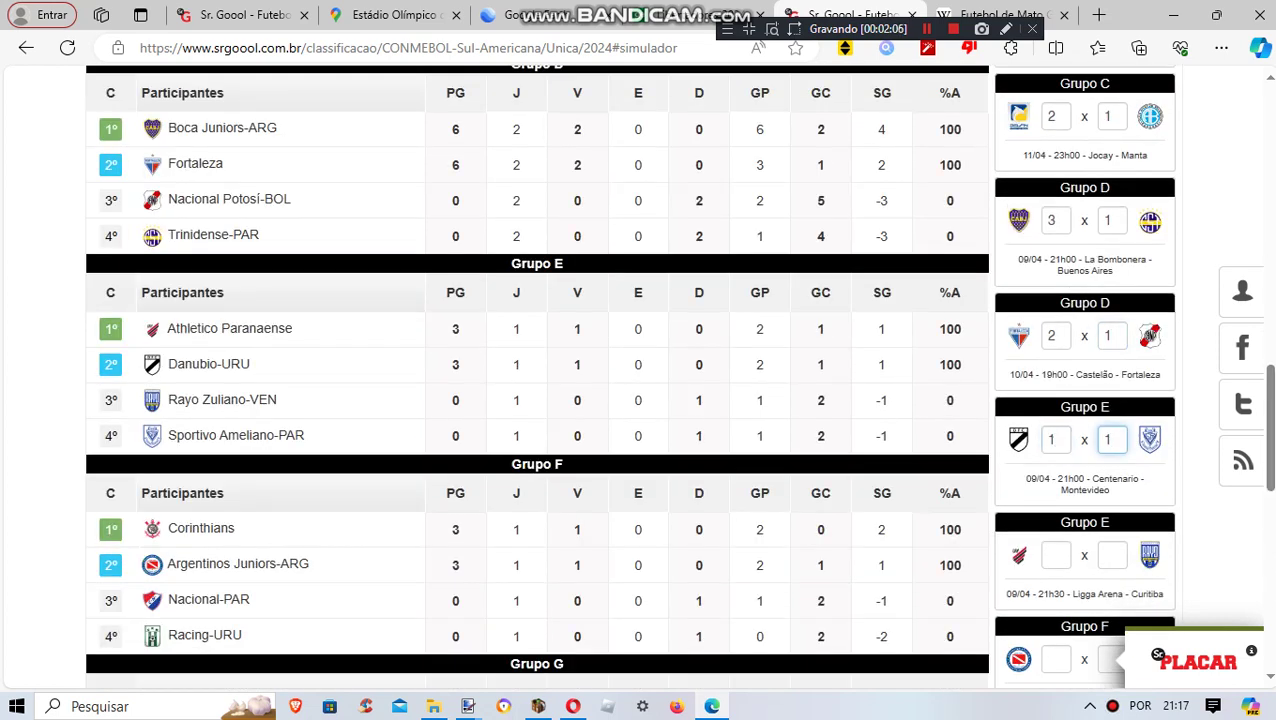
key(Tab)
text(2)
key(Tab)
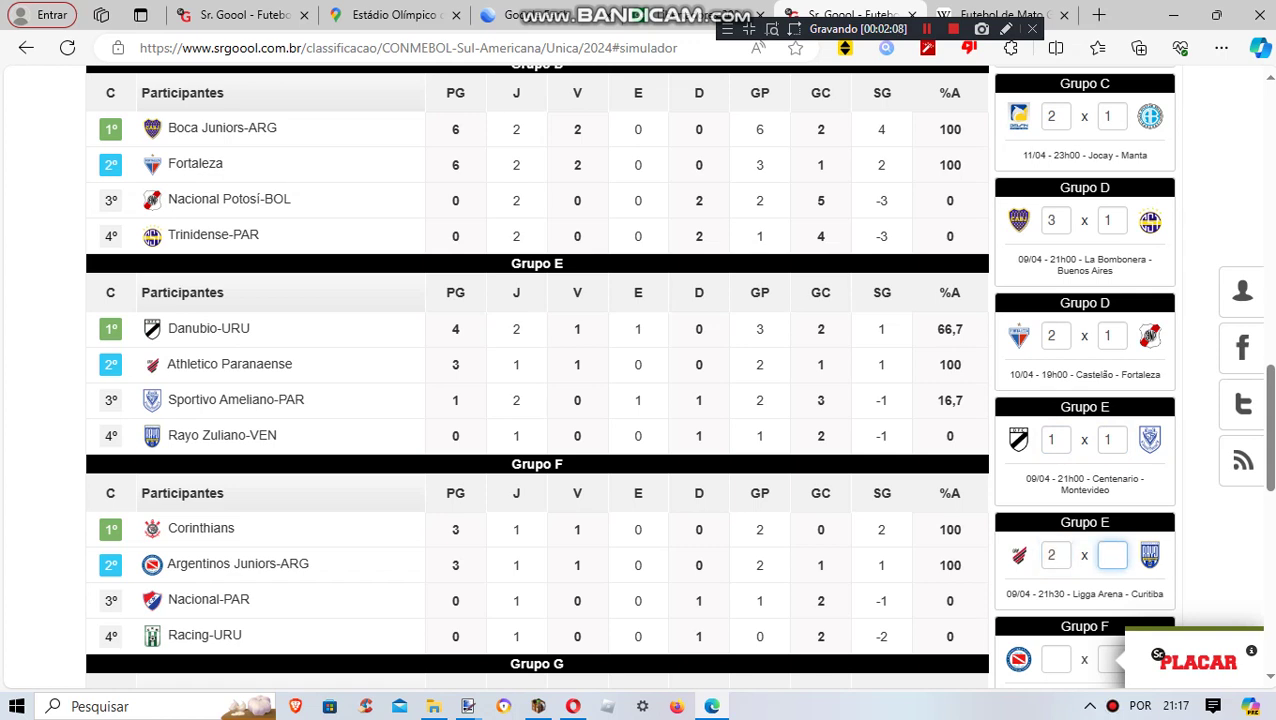
text(0)
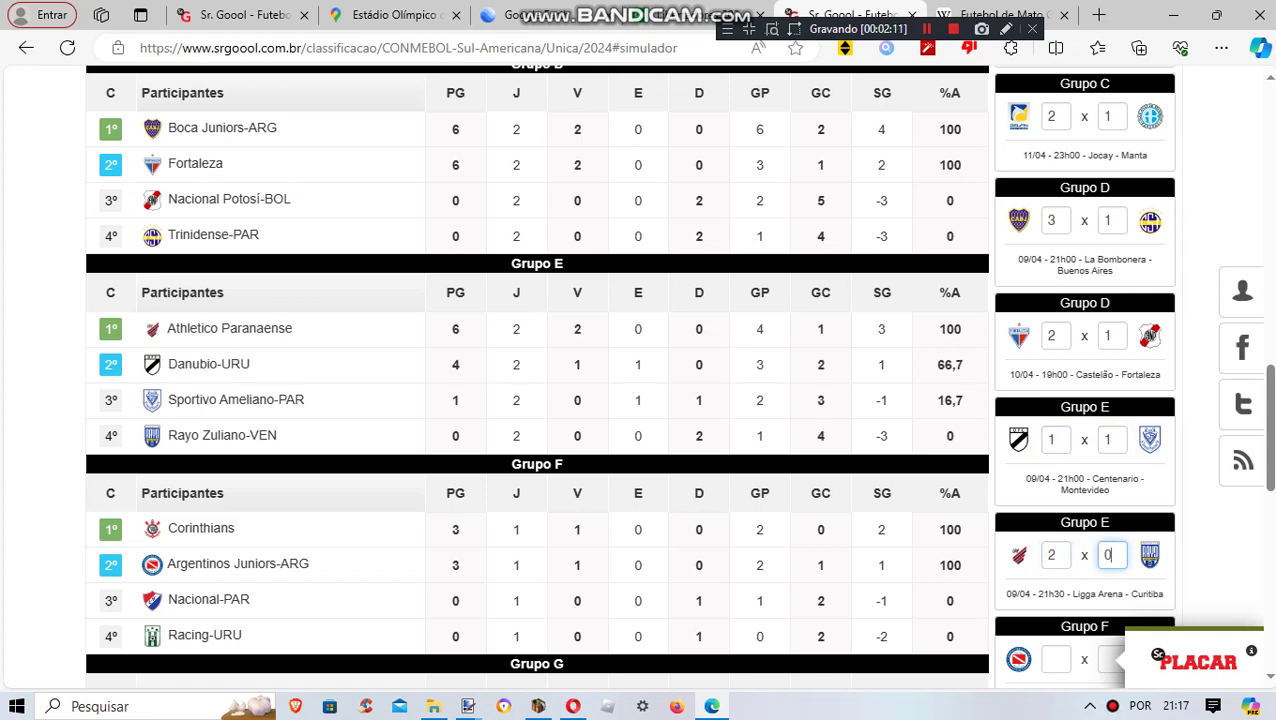
click(1054, 555)
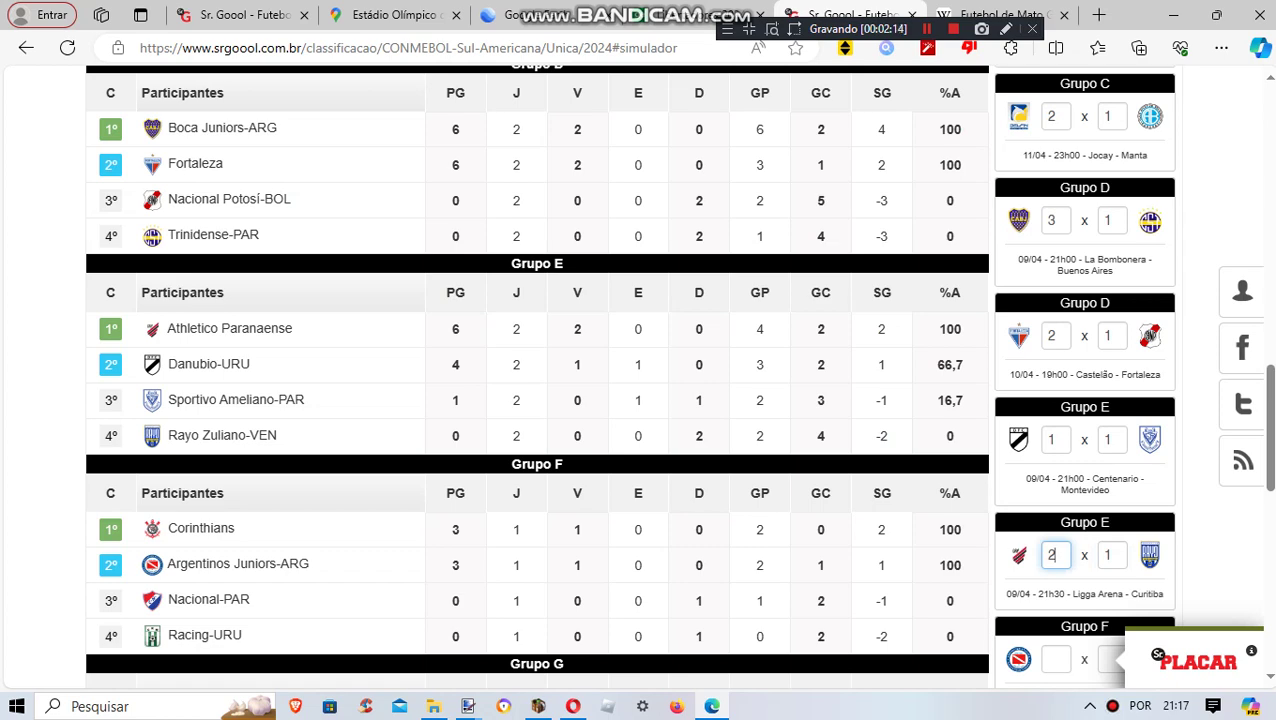
Enter the second-round Group F scores: Argentinos Juniors 2-0 Racing-URU and Corinthians 2-1 Nacional-PAR.
scroll(1056, 503, down, 2)
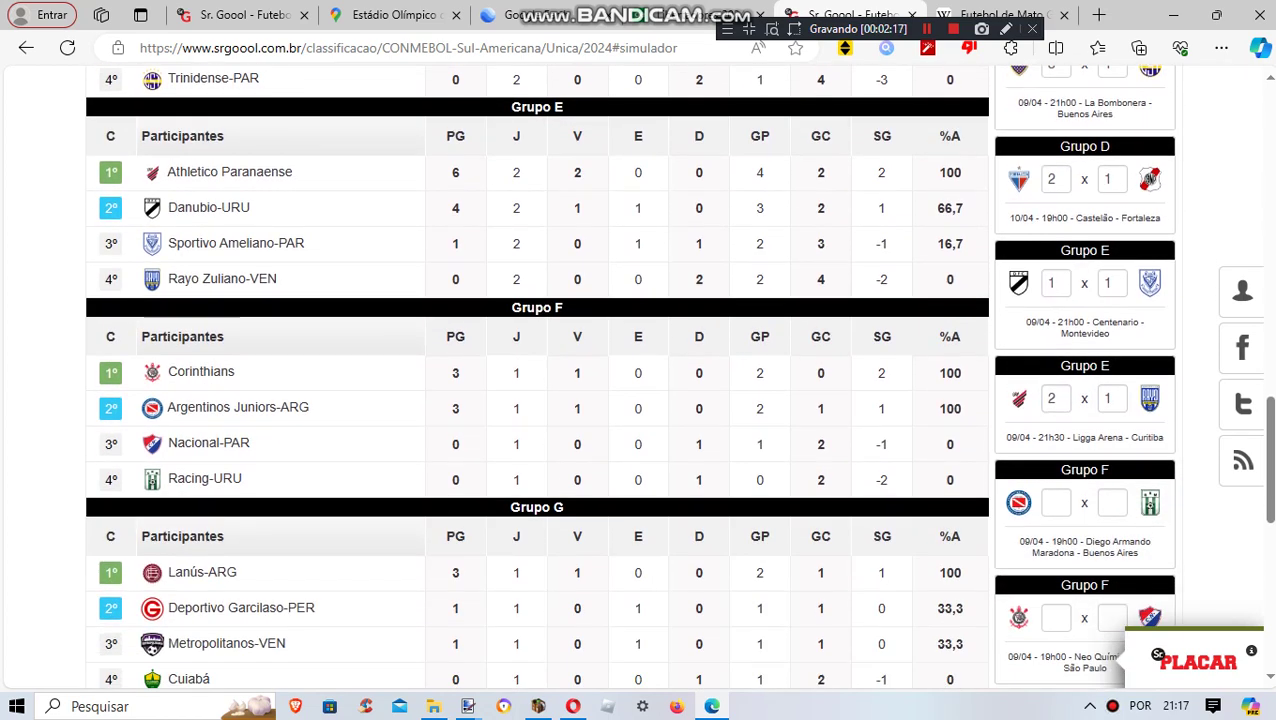
click(1056, 503)
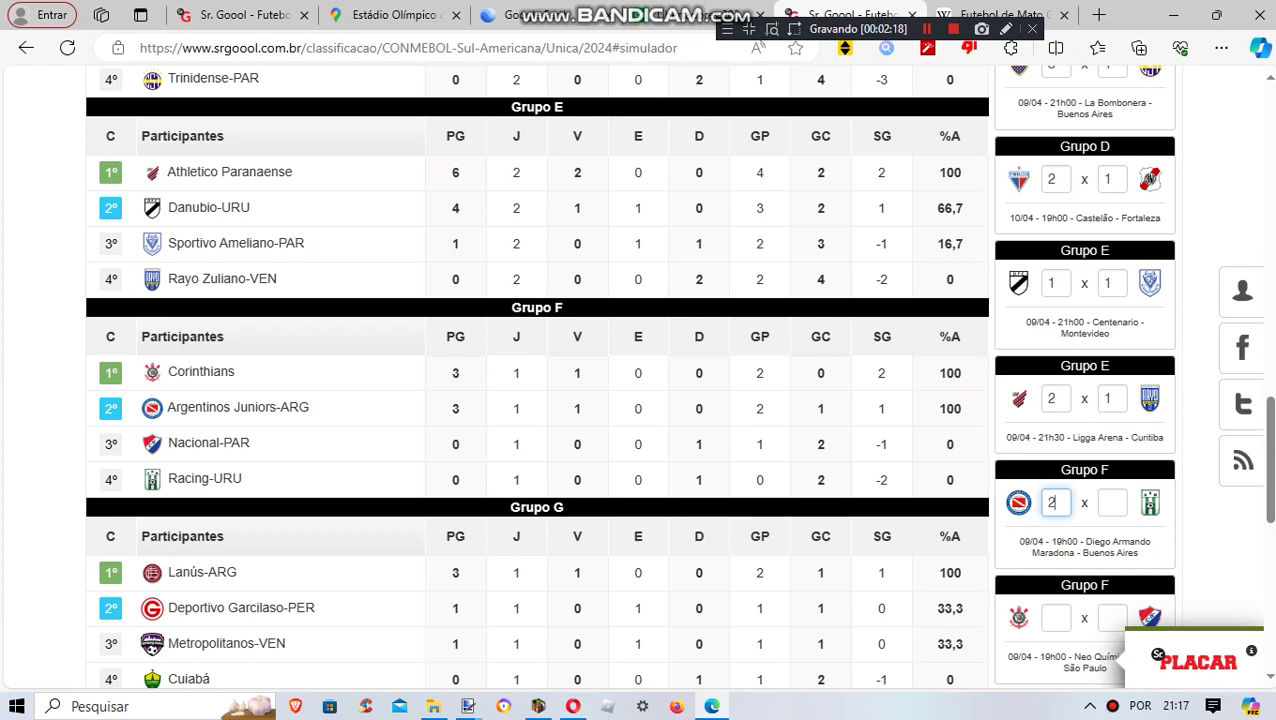
text(2)
key(Tab)
text(0)
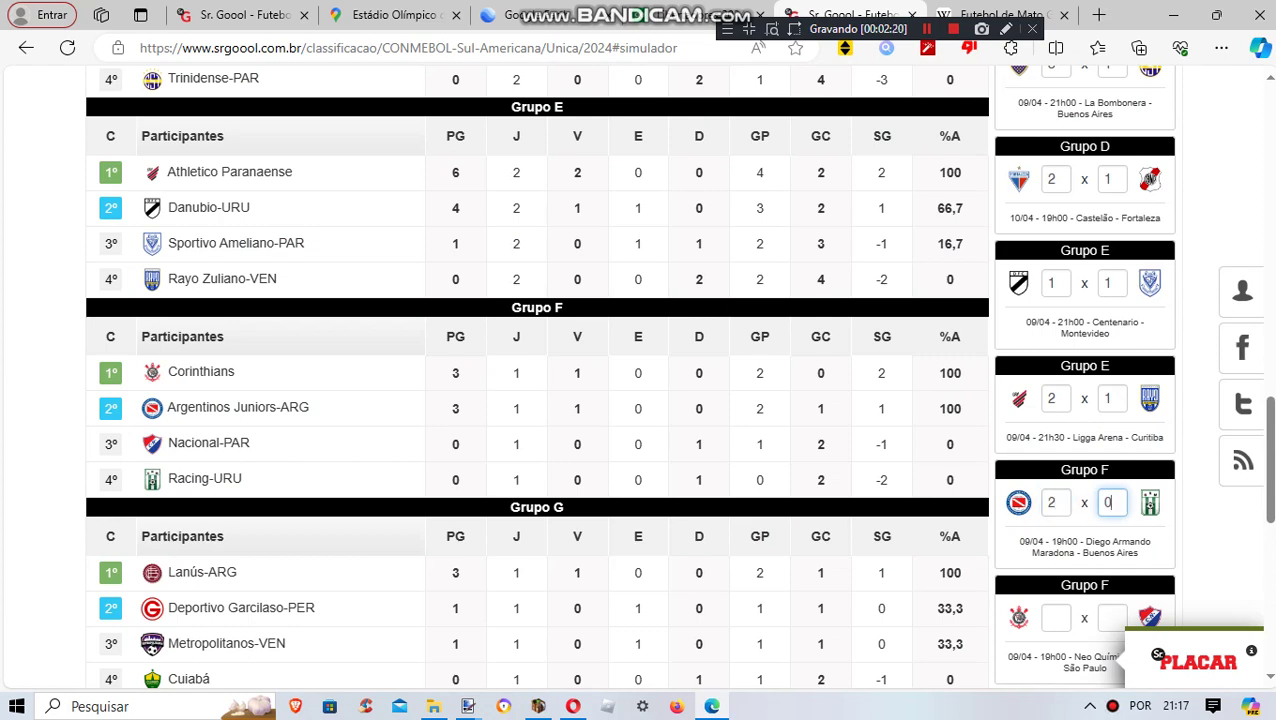
key(Tab)
text(2)
key(Tab)
text(1)
Enter the second-round Group G scores: Lanús 1-0 Deportivo Garcilaso and Metropolitanos 1-2 Cuiabá.
scroll(1056, 502, down, 2)
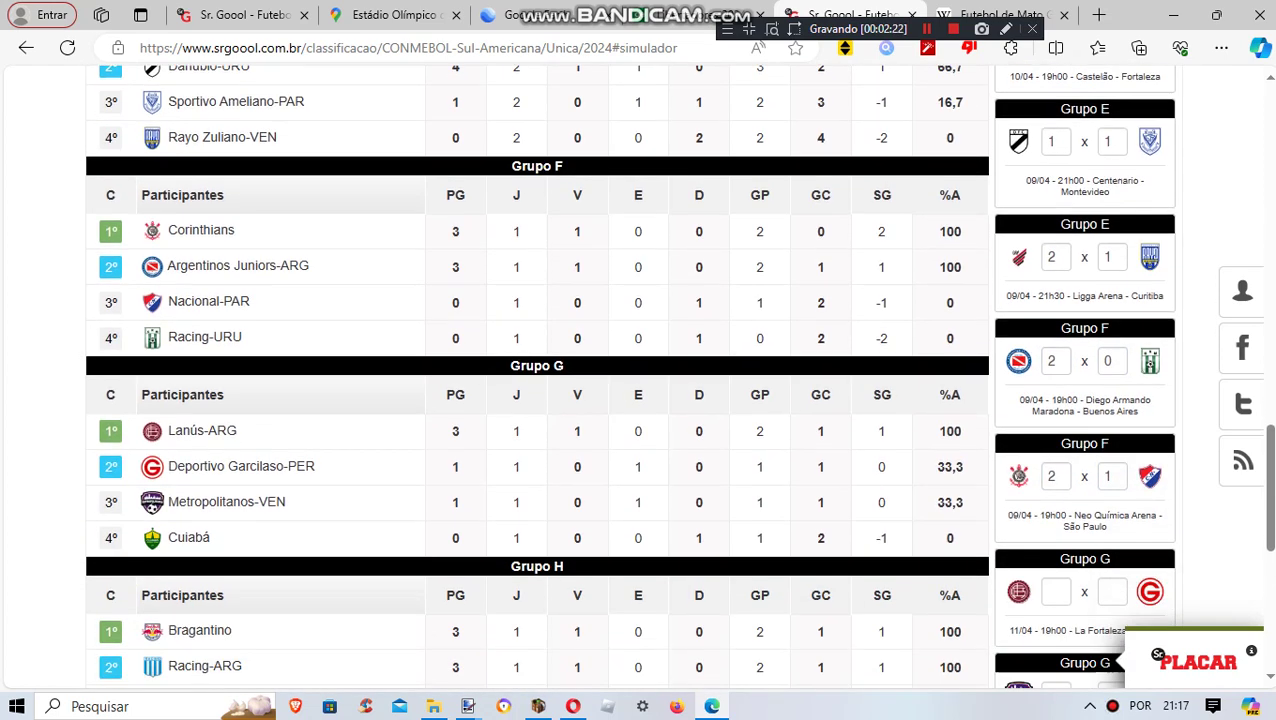
scroll(1056, 502, down, 1)
key(Tab)
text(1)
key(Tab)
text(0)
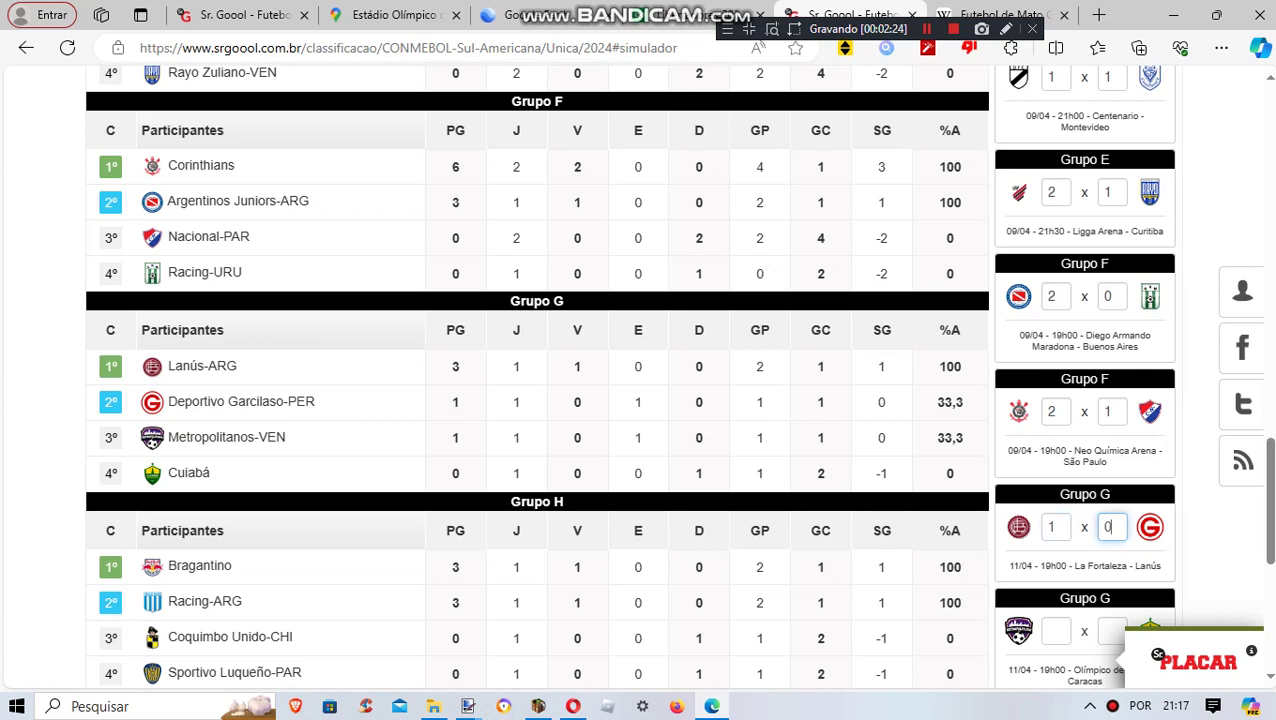
key(Tab)
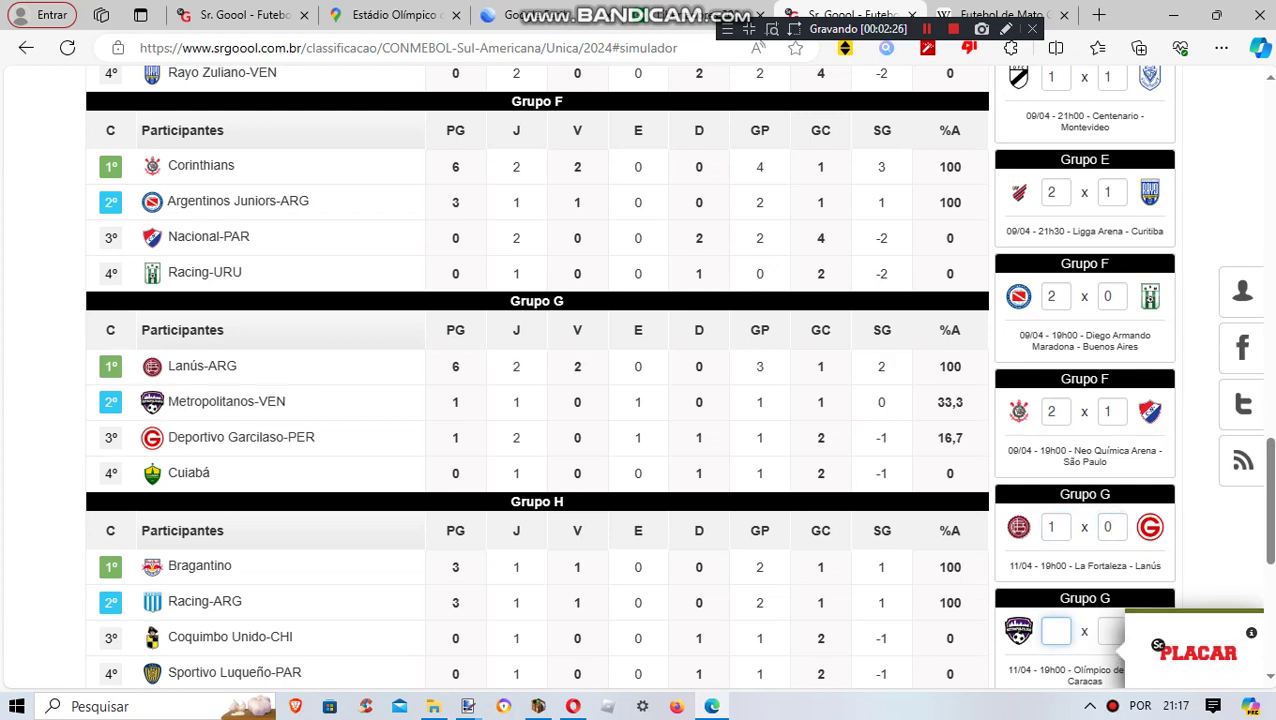
scroll(537, 375, down, 2)
text(1)
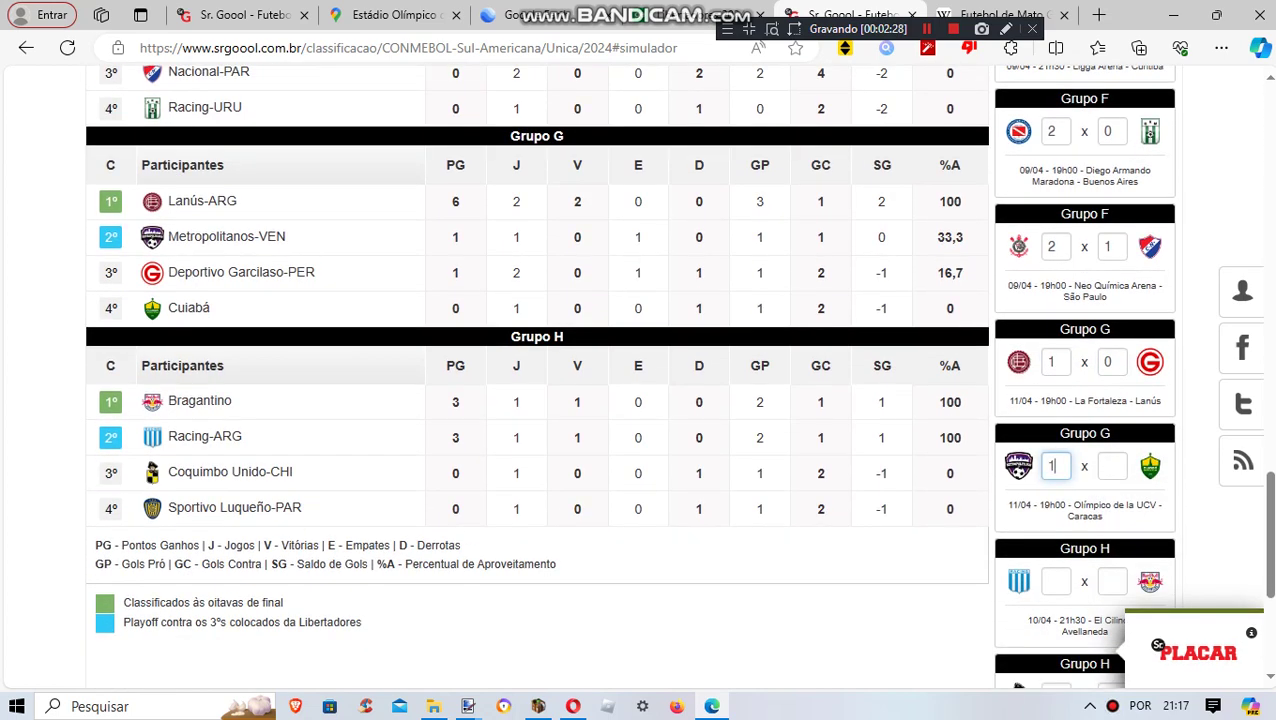
key(Tab)
text(2)
Enter the second-round Group H scores: Racing-ARG 2-2 Bragantino and Coquimbo Unido 1-1 Sportivo Luqueño.
key(Tab)
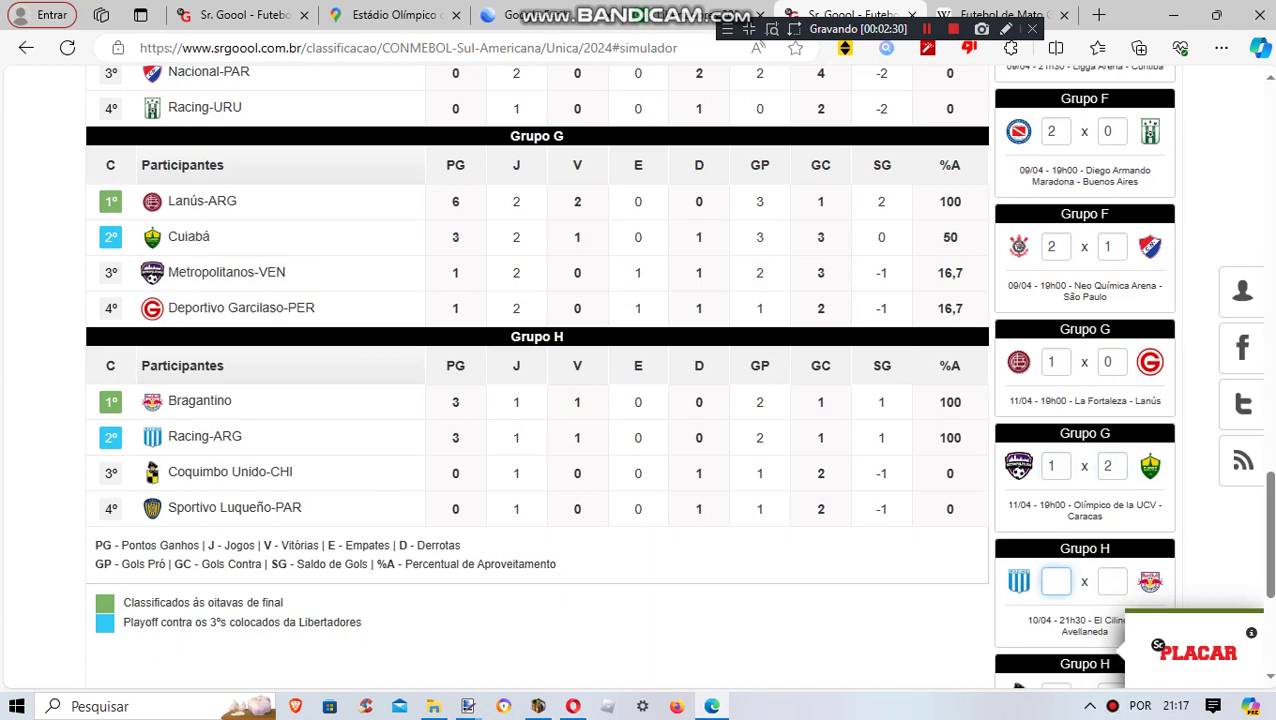
text(2)
key(Tab)
text(2)
key(Tab)
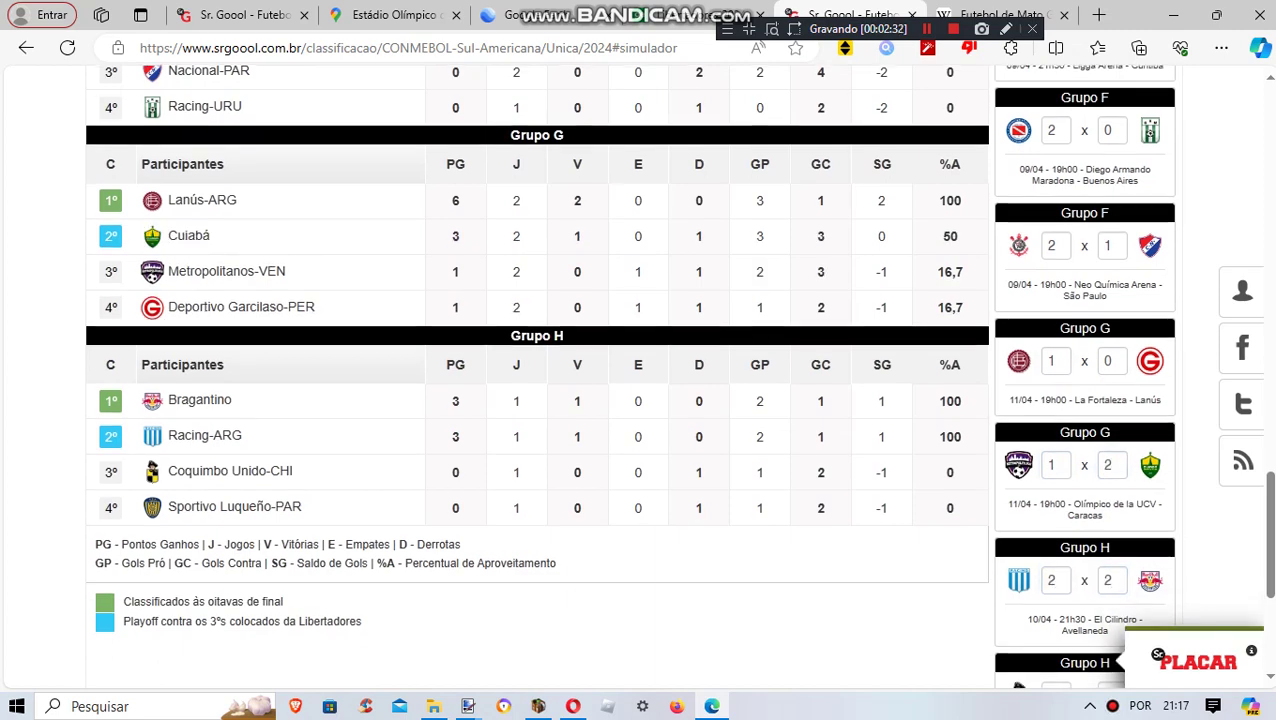
scroll(537, 375, down, 1)
text(1)
key(Tab)
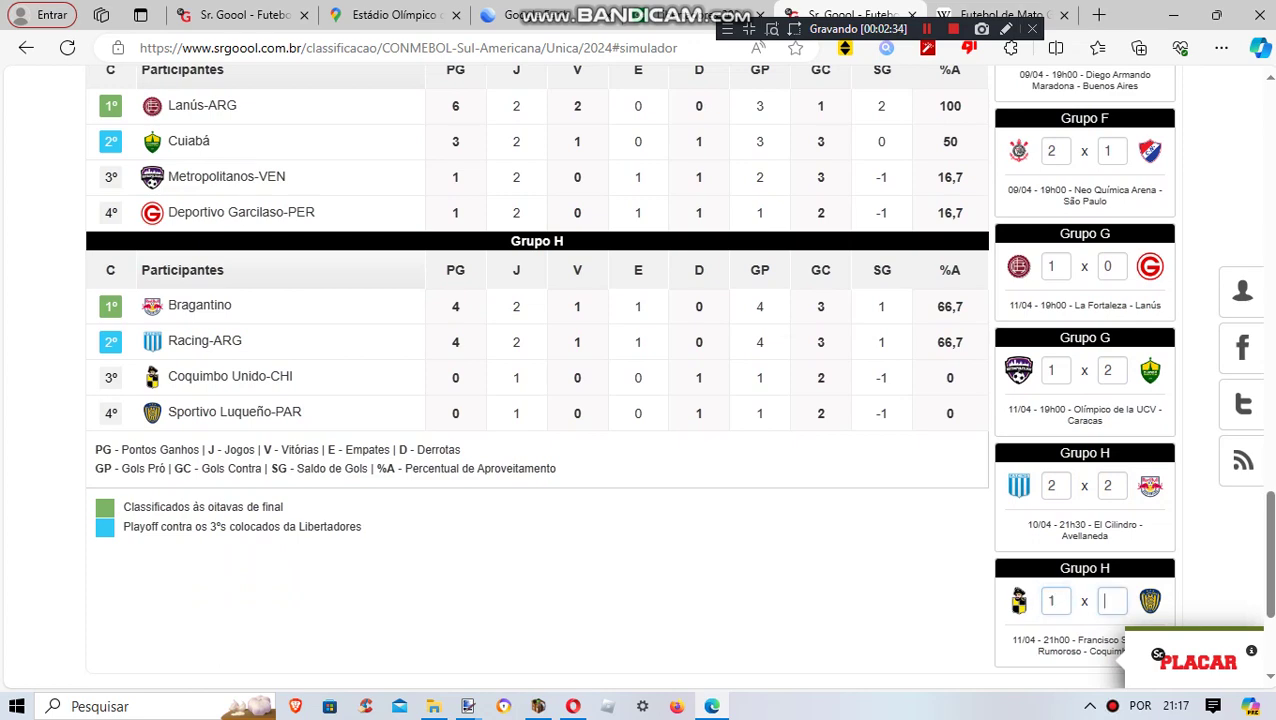
text(1)
key(Tab)
Advance to the third round and enter the Group A scores: Always Ready 2-0 Universidad César Vallejo and Independiente Medellín 1-2 Defensa y Justicia.
scroll(537, 375, down, 2)
scroll(537, 375, up, 4)
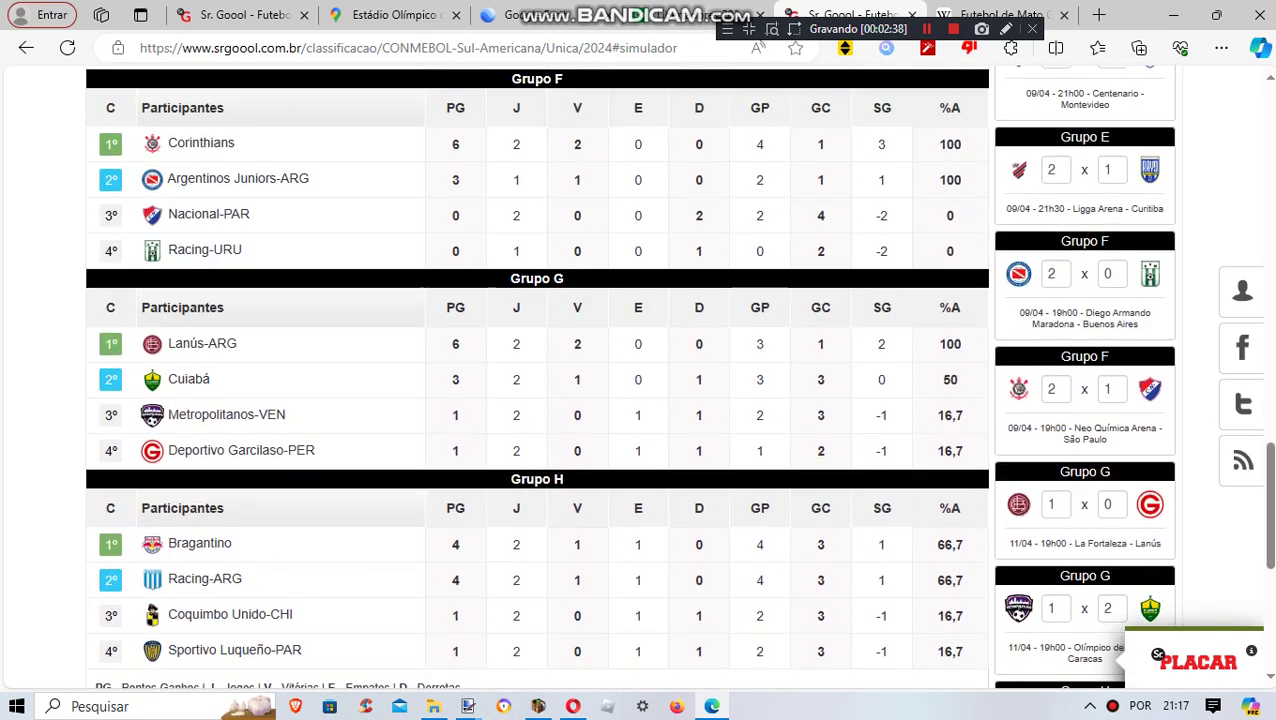
scroll(537, 375, up, 10)
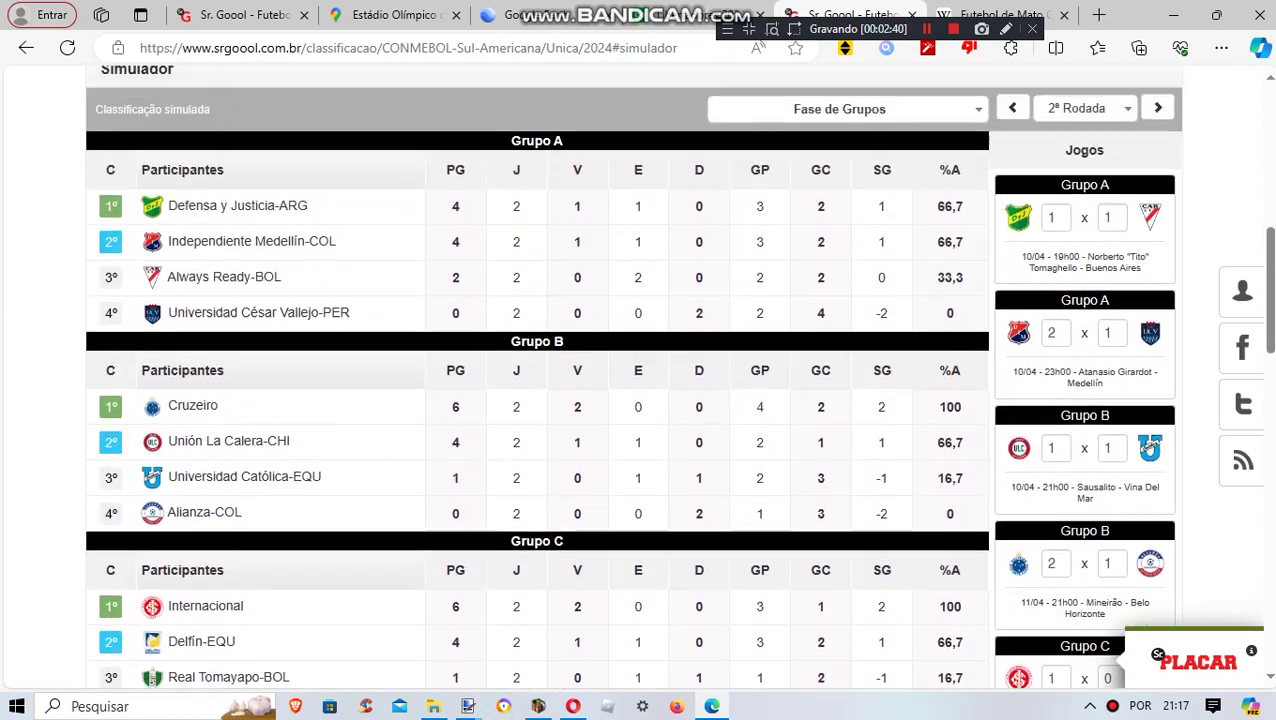
scroll(537, 375, up, 3)
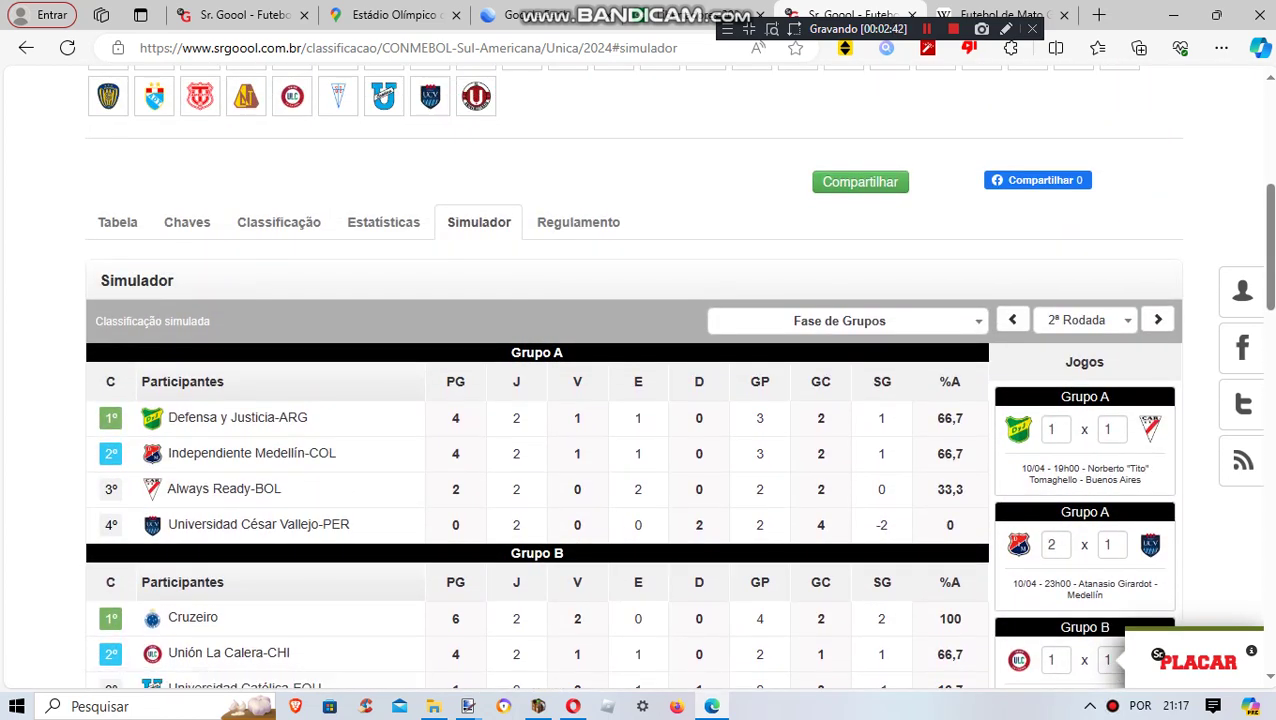
click(1158, 319)
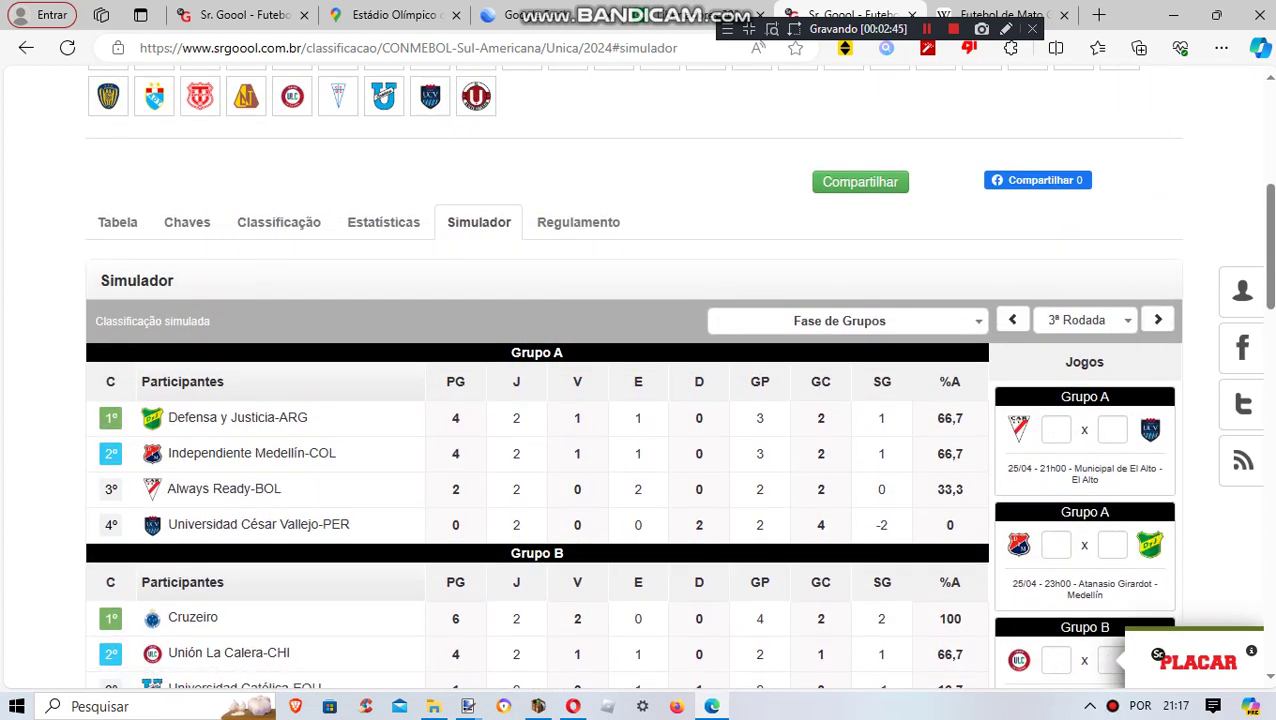
click(1068, 428)
text(2)
key(Tab)
text(0)
key(Tab)
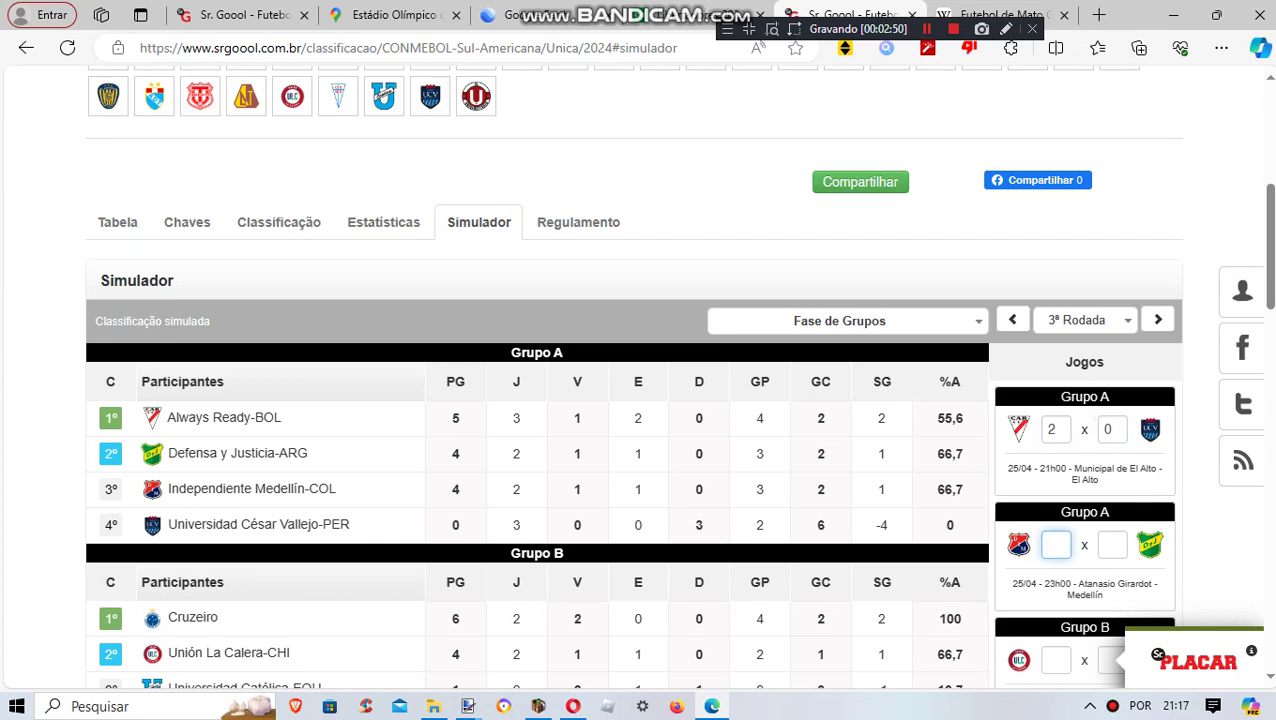
text(1)
key(Tab)
text(2)
key(Tab)
scroll(640, 400, down, 1)
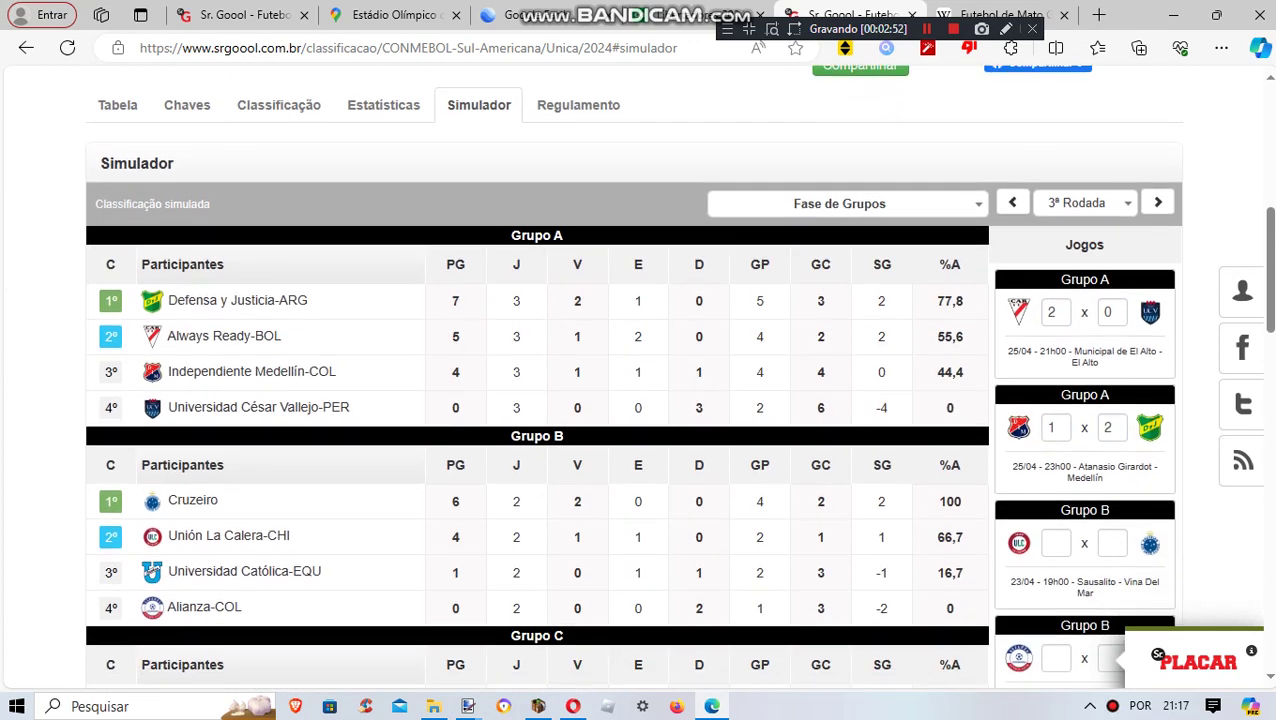
Enter the third-round Group B scores: Unión La Calera 0-1 Cruzeiro and Alianza 0-1 Universidad Católica.
text(0)
key(Tab)
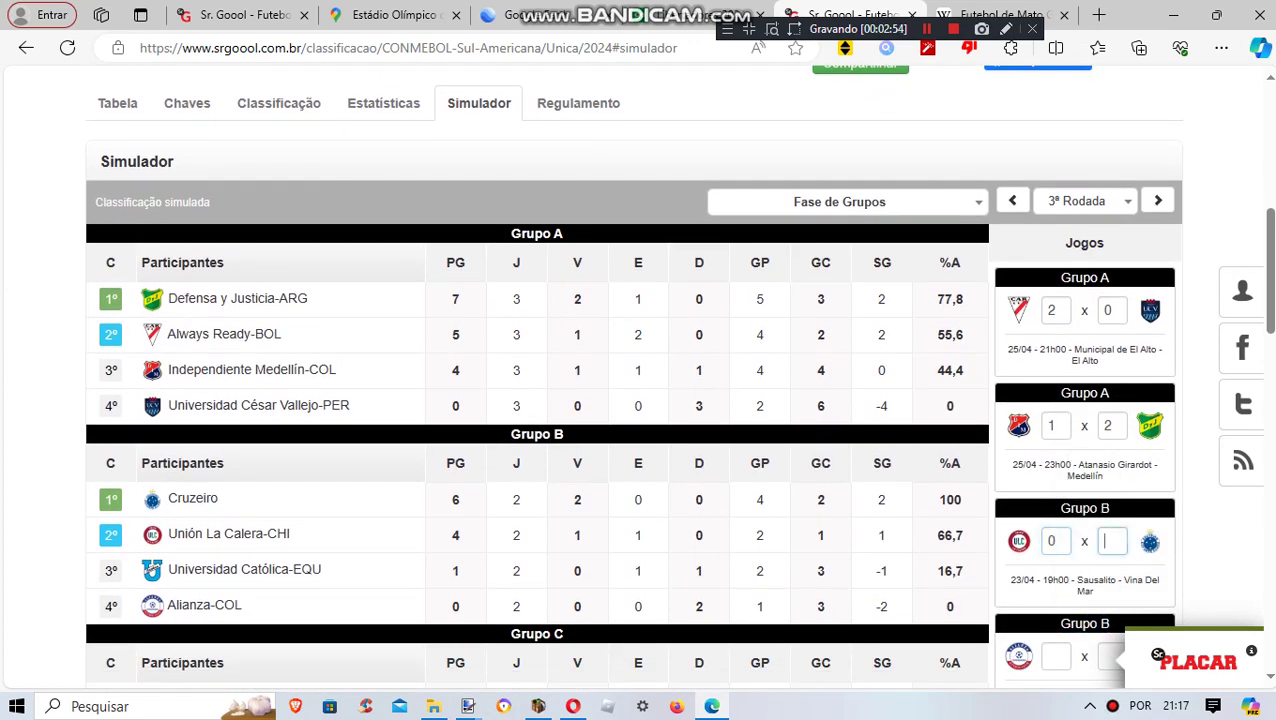
text(1)
scroll(640, 400, down, 1)
key(Tab)
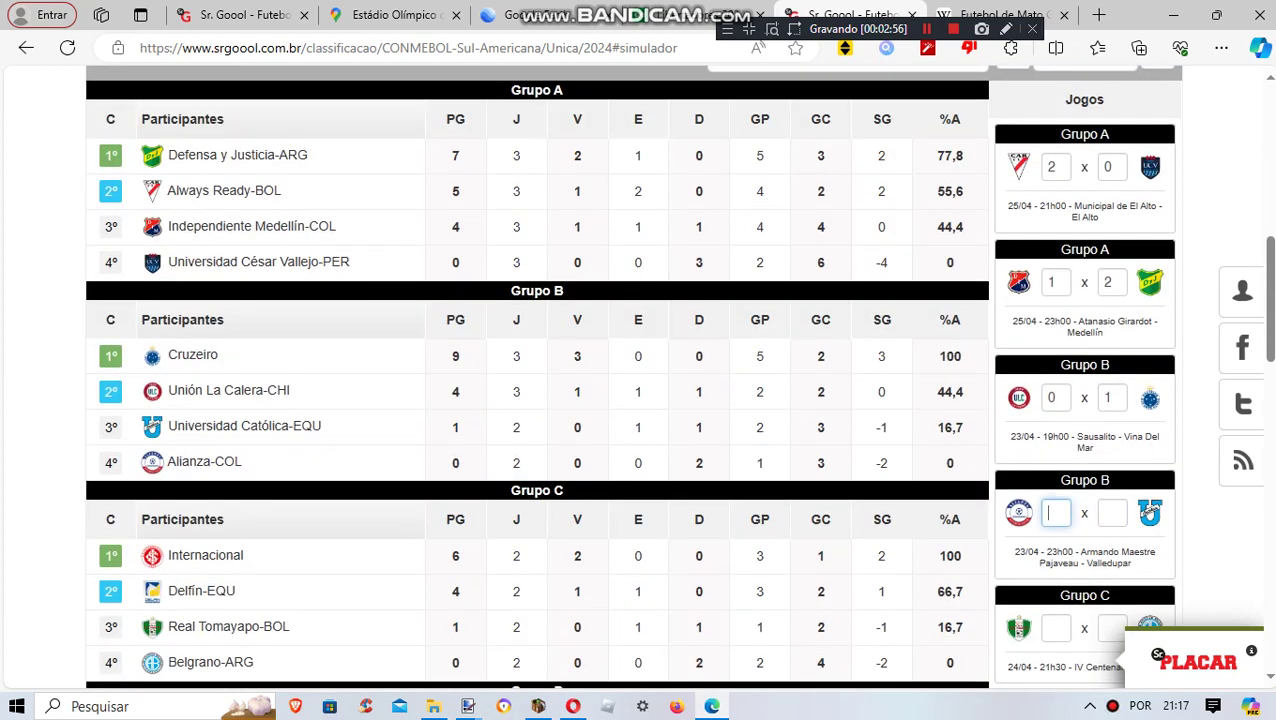
text(0)
key(Tab)
text(1)
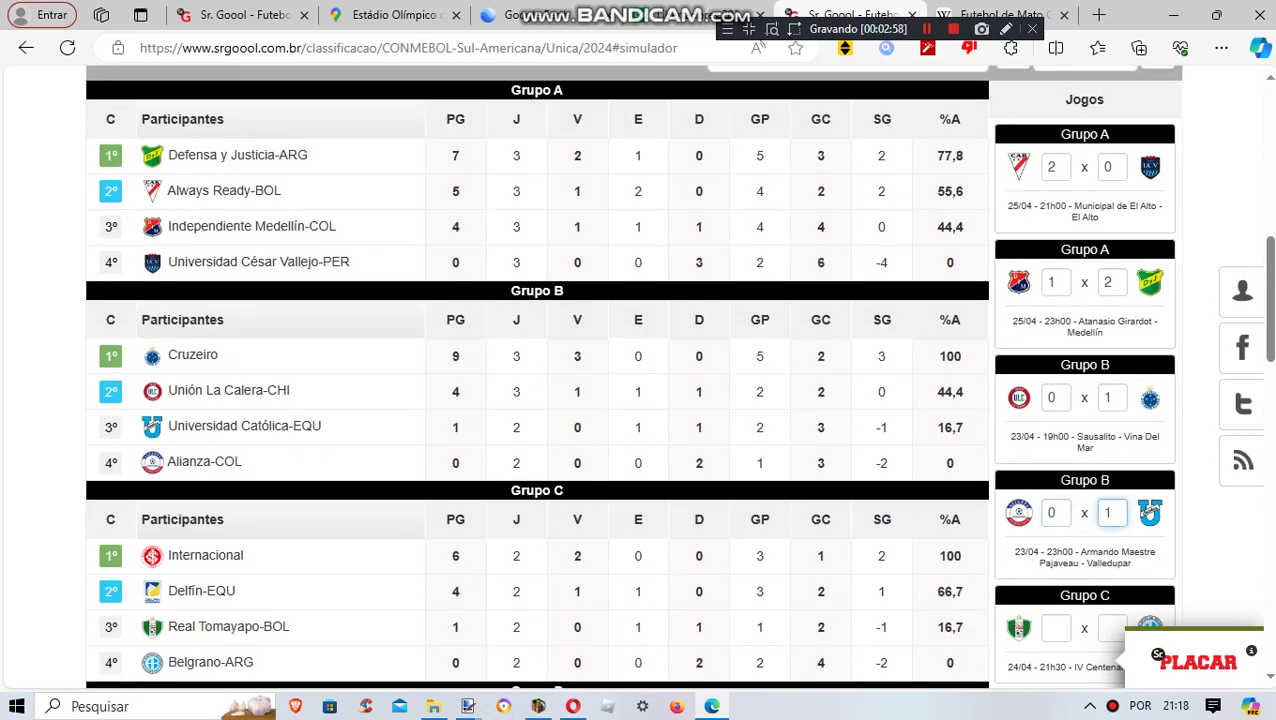
scroll(640, 400, down, 1)
key(Tab)
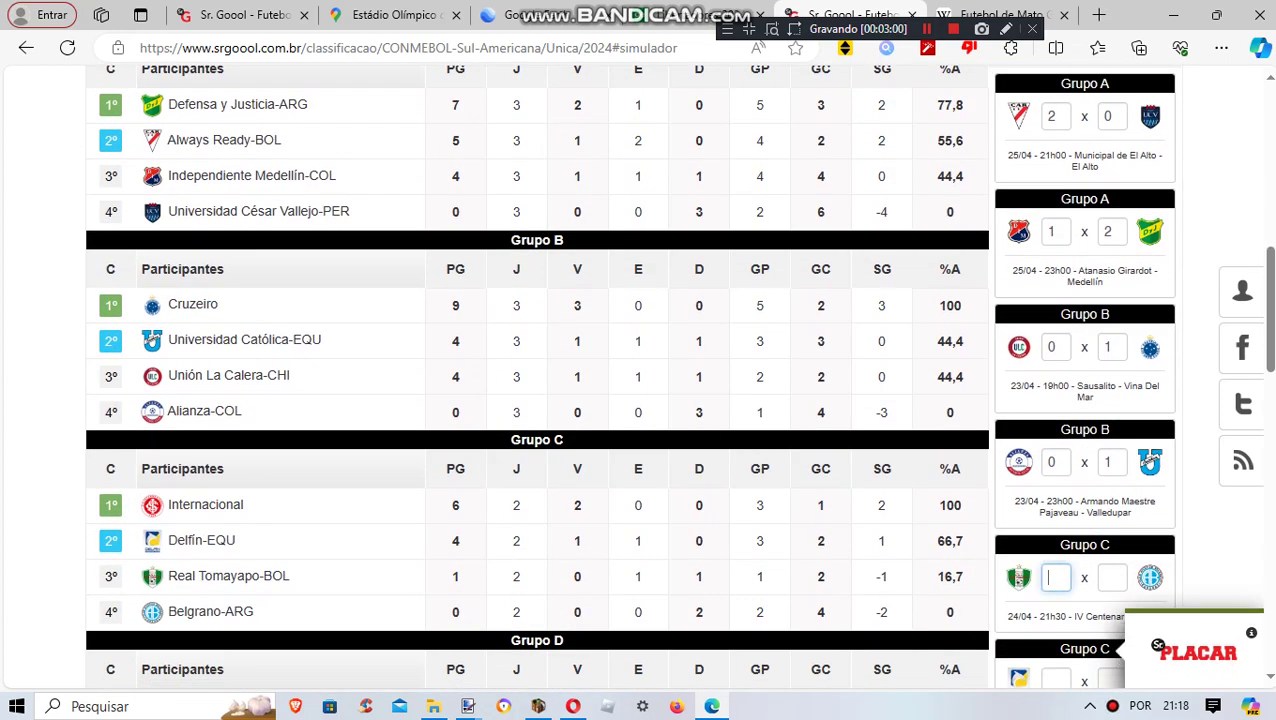
Enter the third-round Group C scores: Real Tomayapo 1-1 Belgrano and Delfín 0-2 Internacional.
text(1)
key(Tab)
text(1)
scroll(640, 400, down, 1)
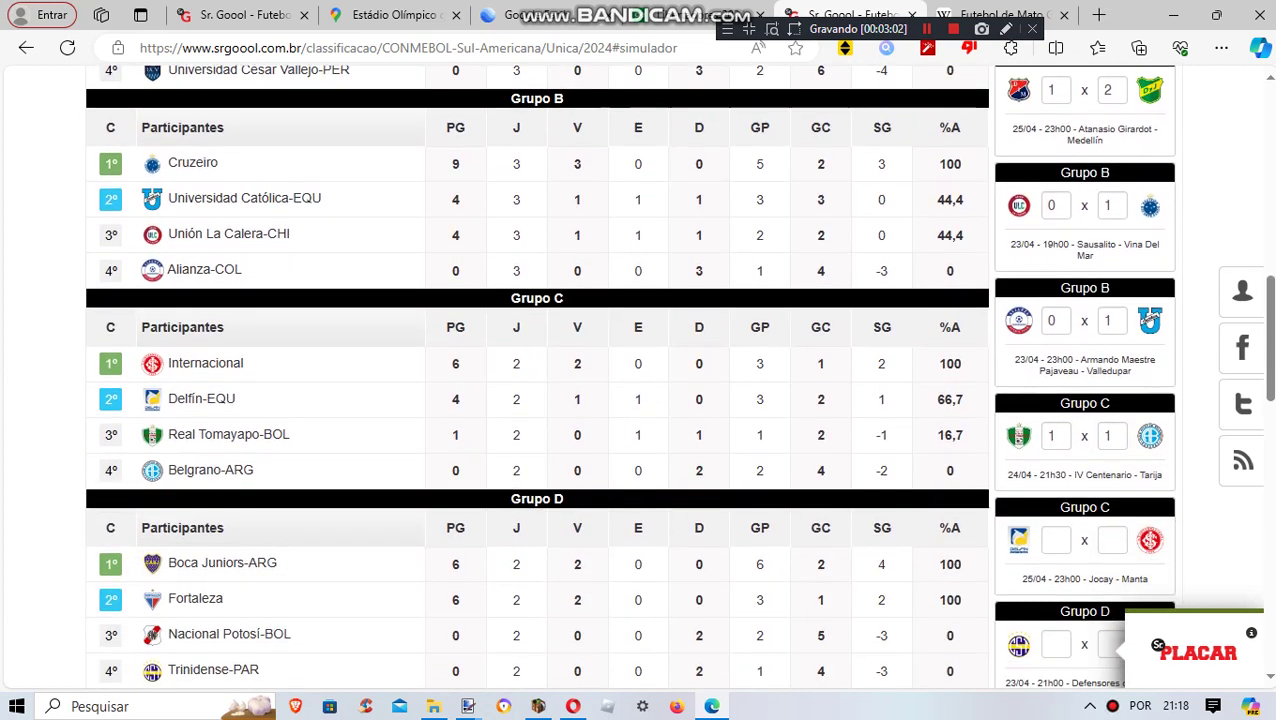
key(Tab)
text(2)
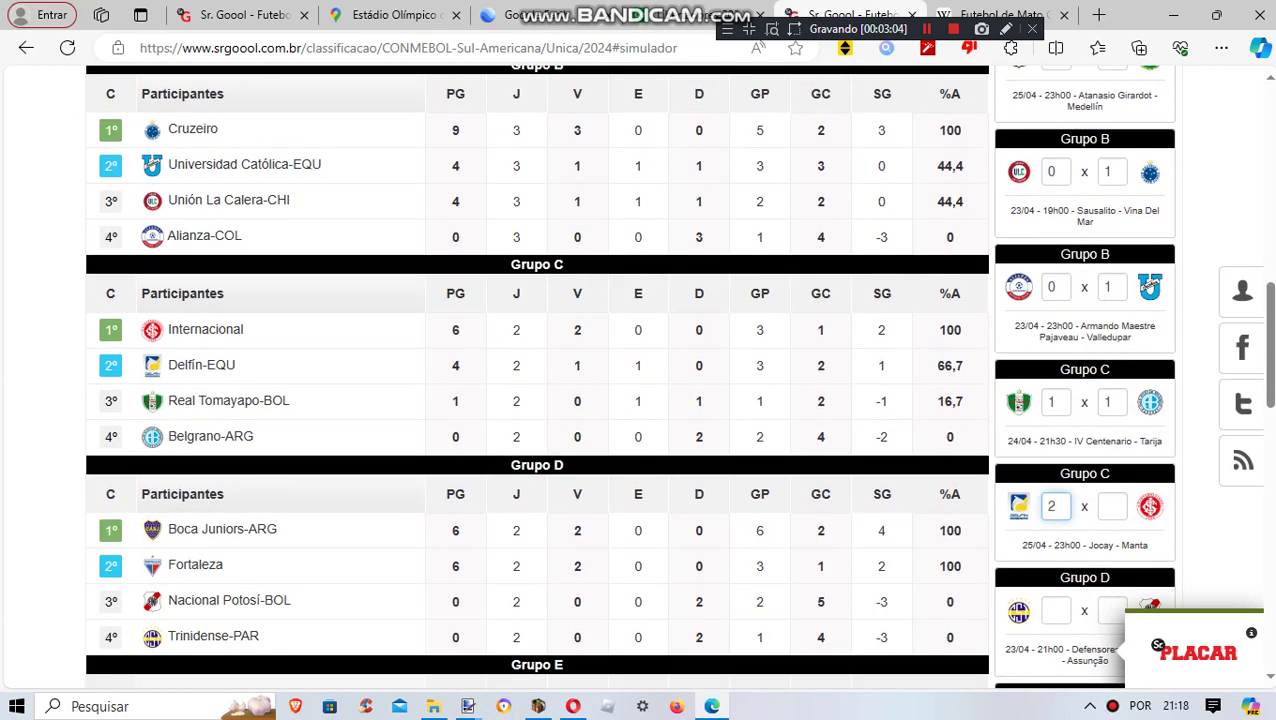
key(BackSpace)
text(0)
key(Tab)
text(3)
key(BackSpace)
text(2)
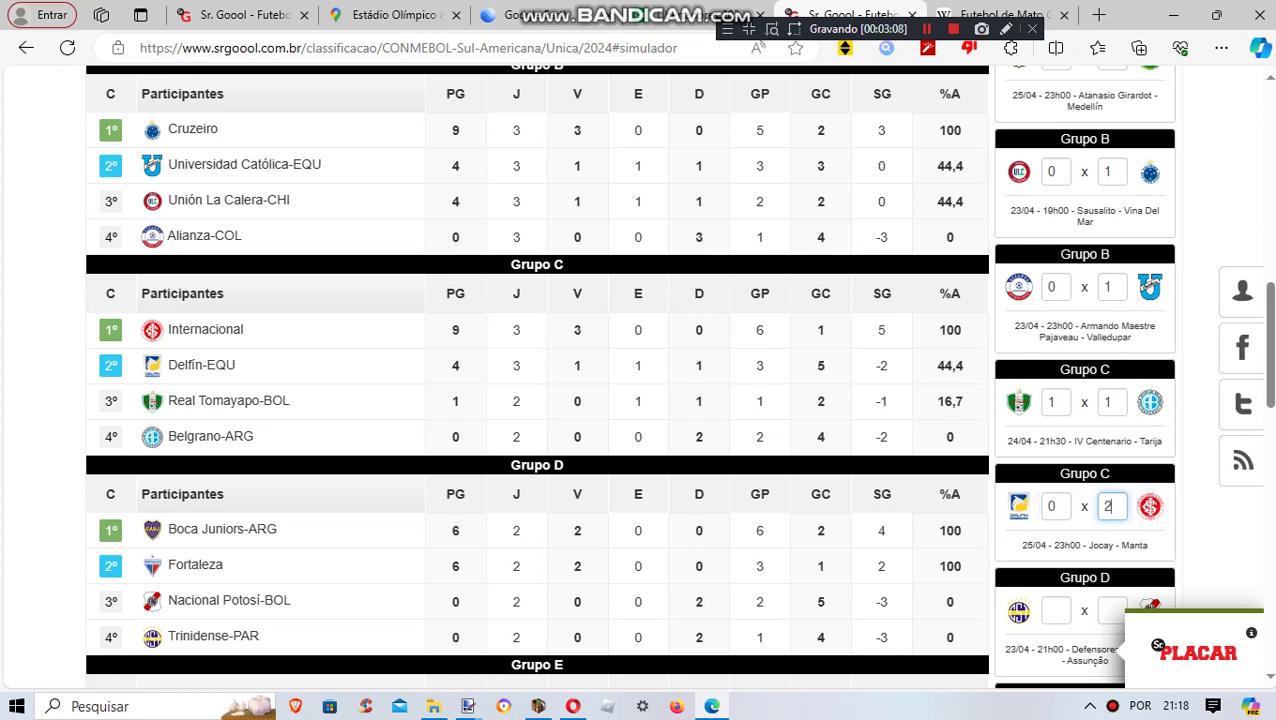
key(Tab)
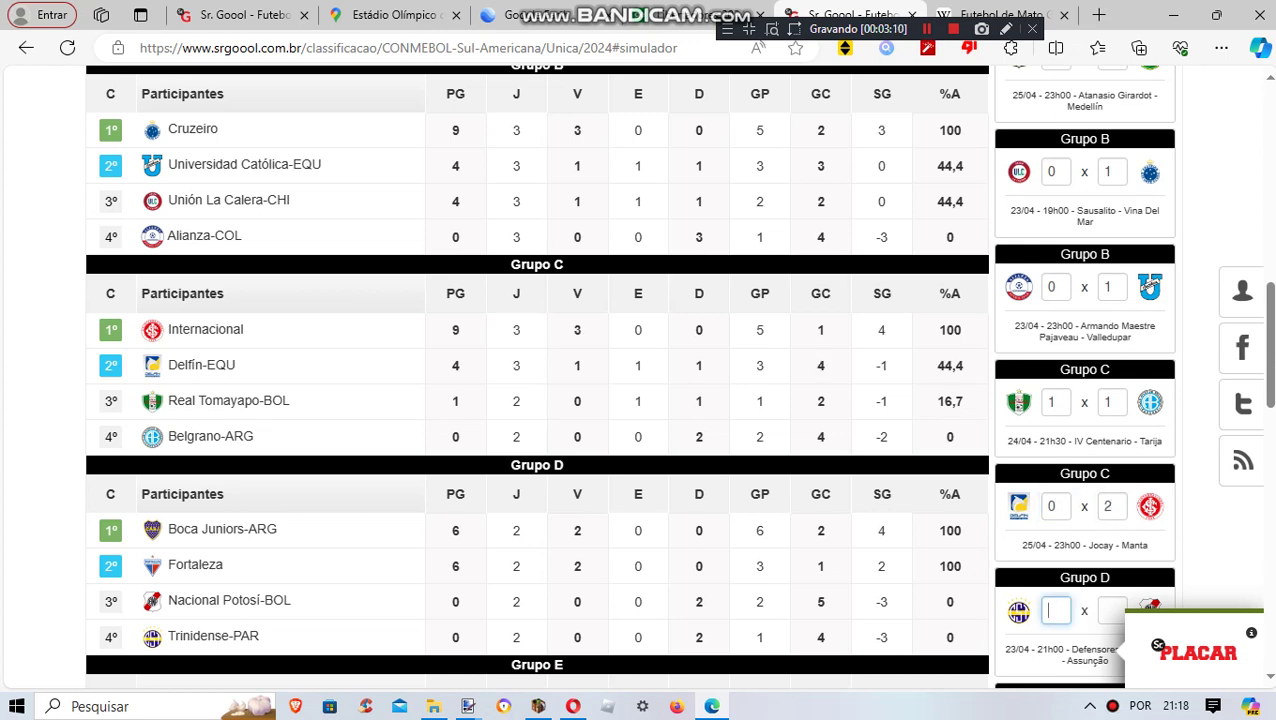
Re-enter the third-round Real Tomayapo versus Belgrano score in Group C as 1-1.
double_click(1053, 402)
text(1)
key(Tab)
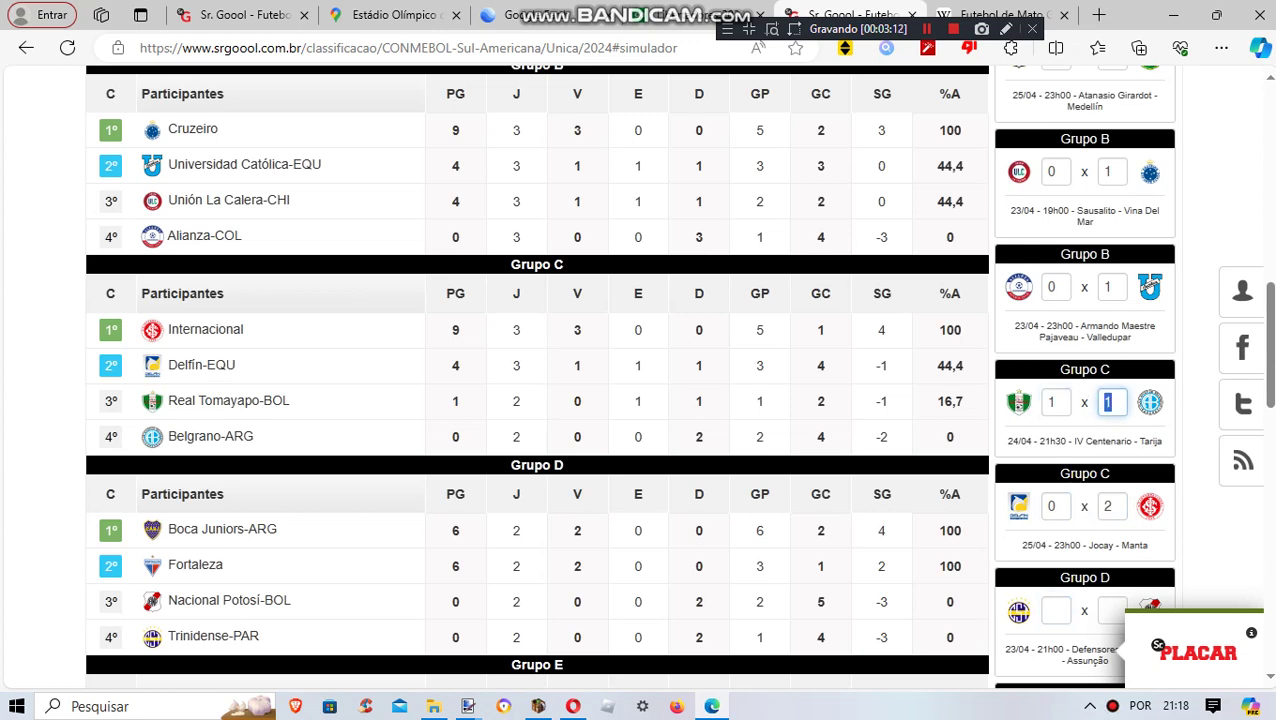
text(1)
key(Tab)
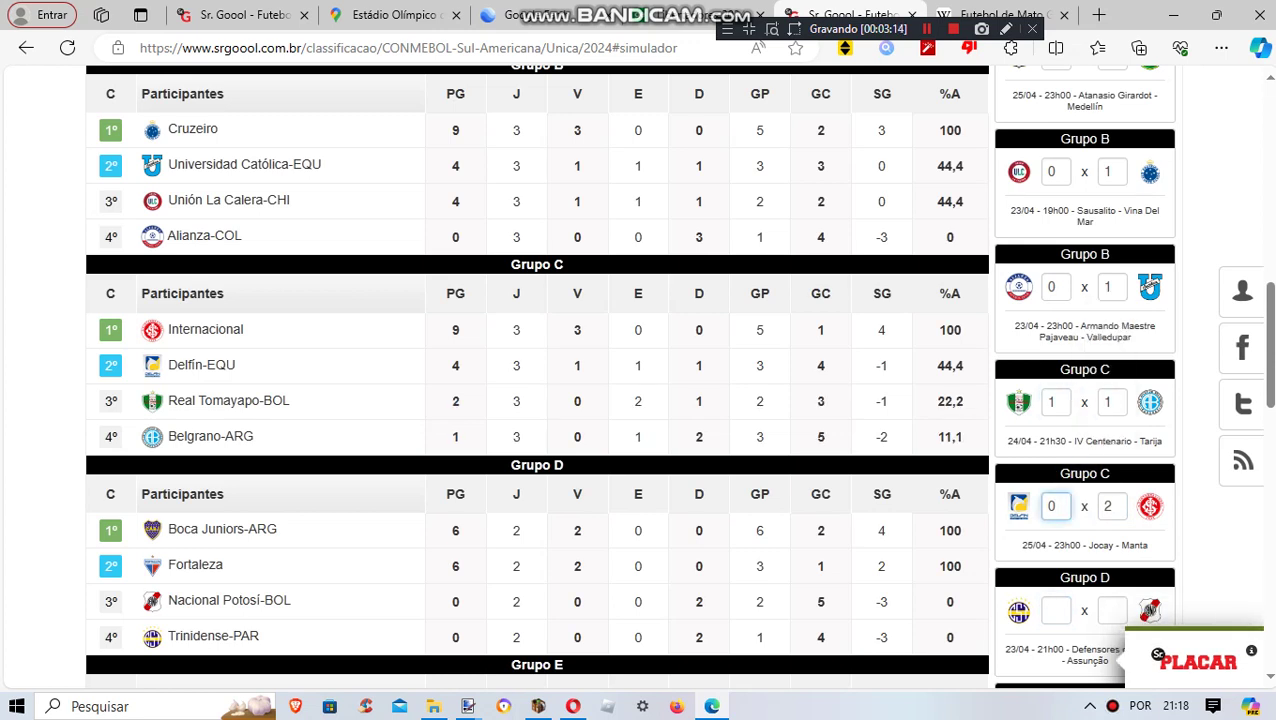
Enter the third-round Group D scores: Trinidense 1-1 Nacional Potosí and Fortaleza 1-2 Boca Juniors.
key(Tab)
key(Tab)
text(1)
key(Tab)
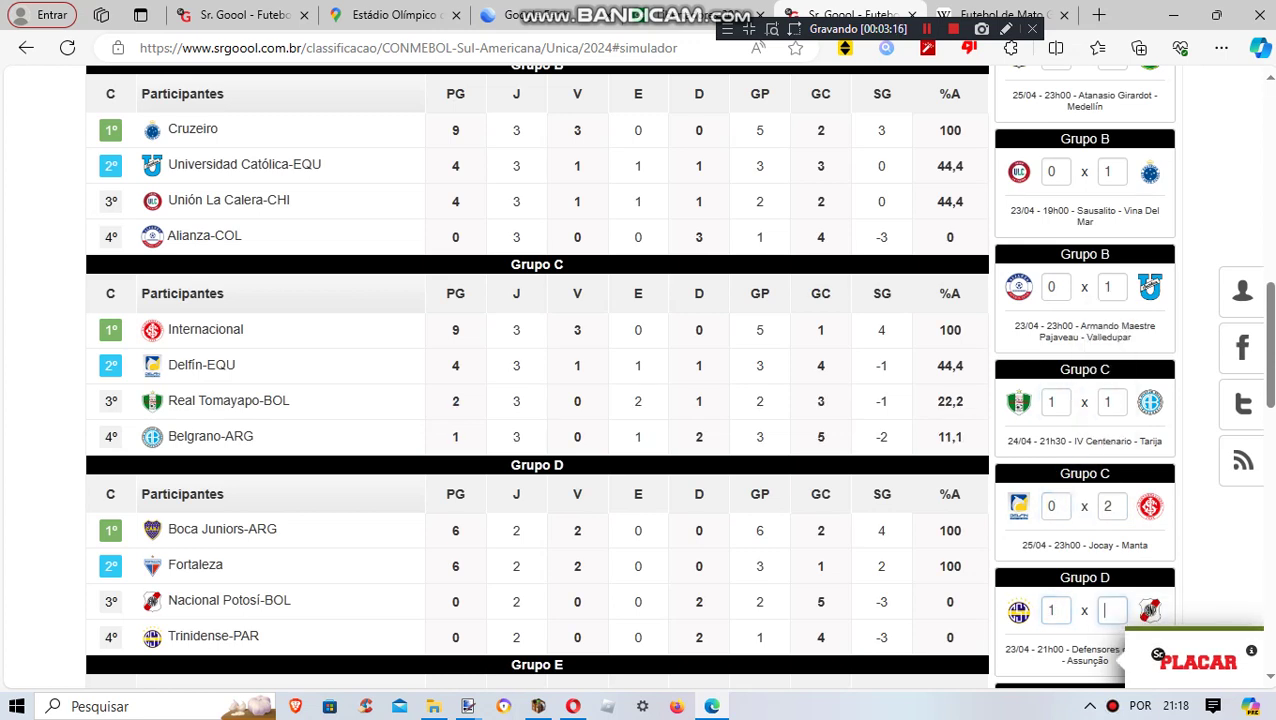
text(1)
key(Tab)
scroll(1078, 600, down, 1)
double_click(1078, 597)
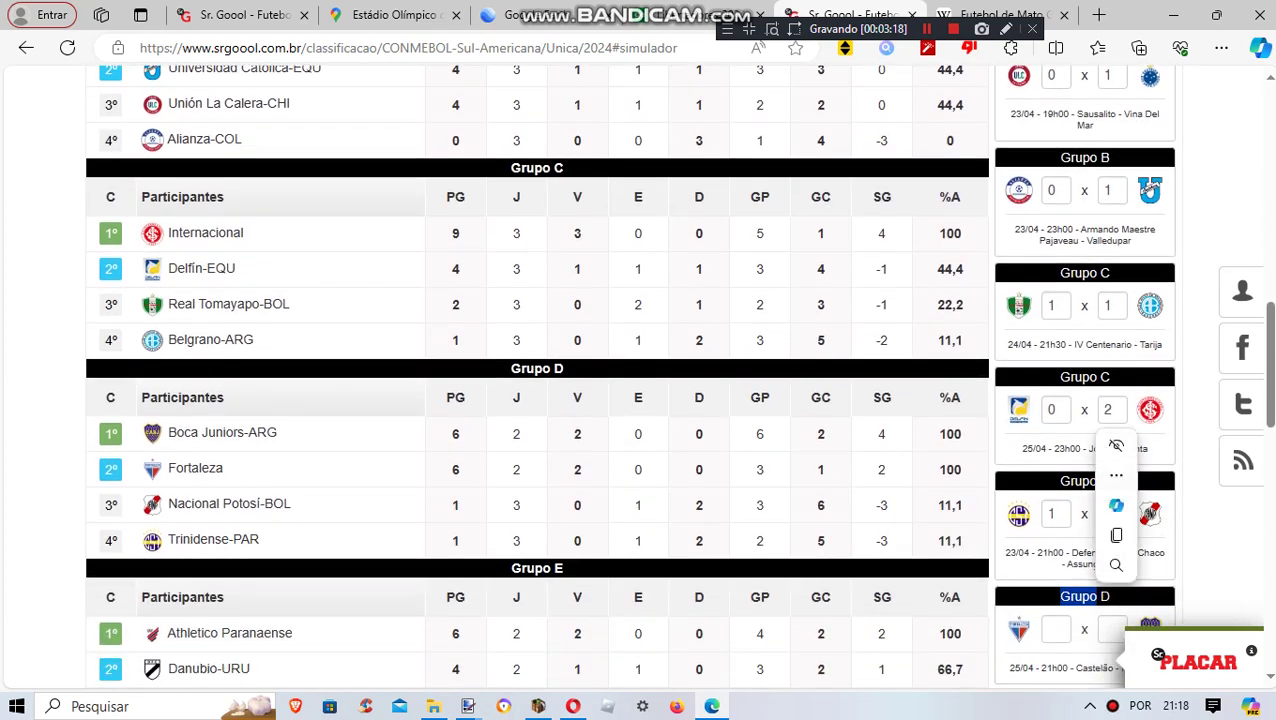
click(1079, 597)
scroll(1078, 560, down, 2)
click(1056, 482)
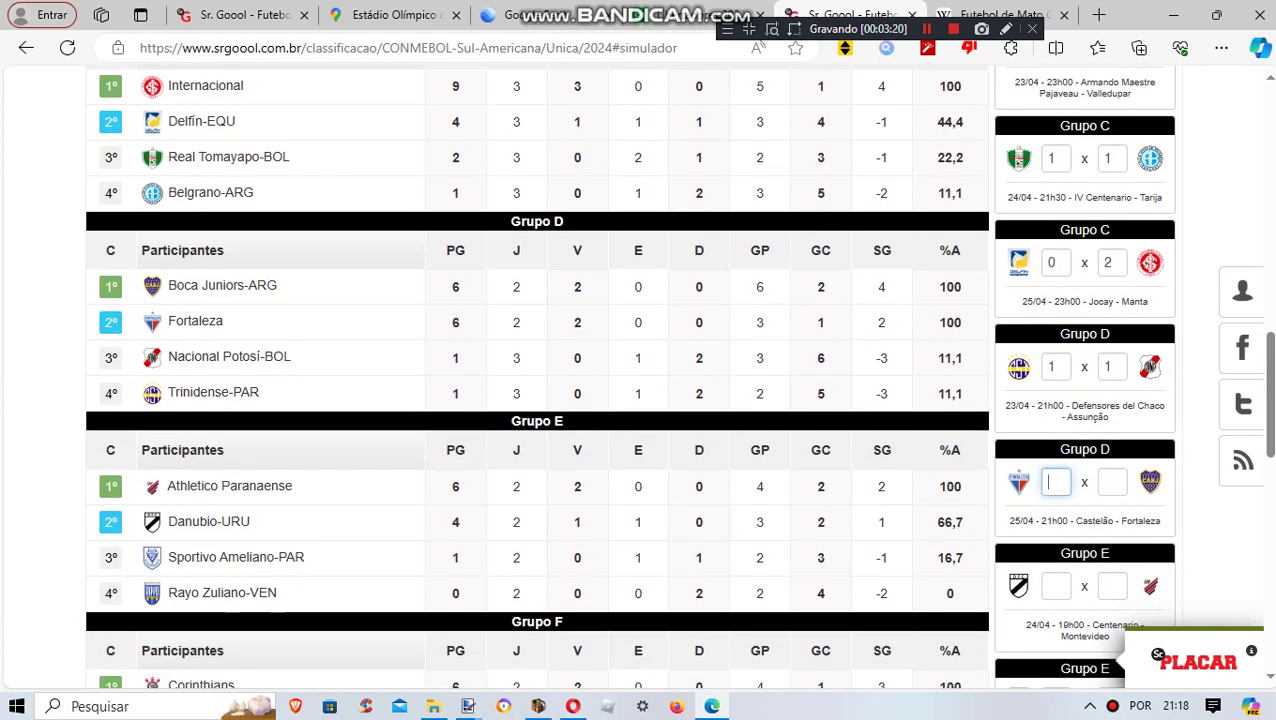
text(1)
key(Tab)
text(2)
key(Tab)
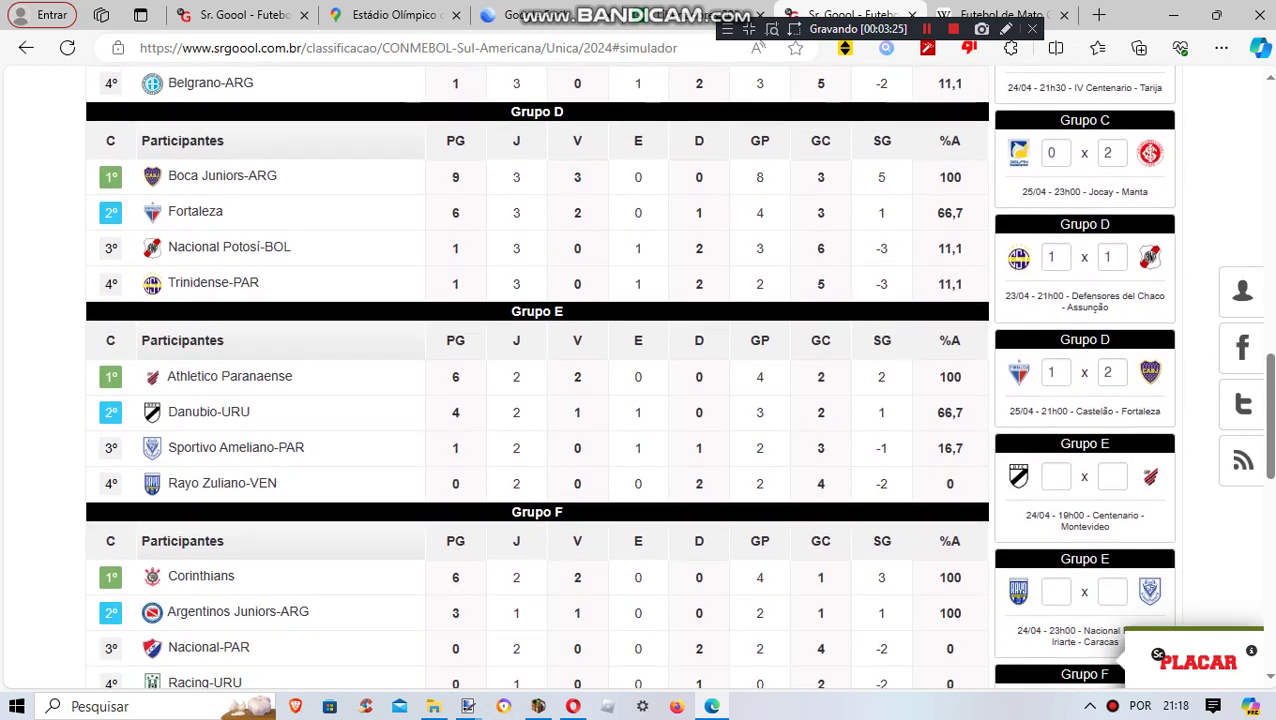
Enter the third-round Group E score for Danubio versus Athletico Paranaense as 1-2.
double_click(1079, 443)
click(1056, 477)
text(2)
click(1112, 477)
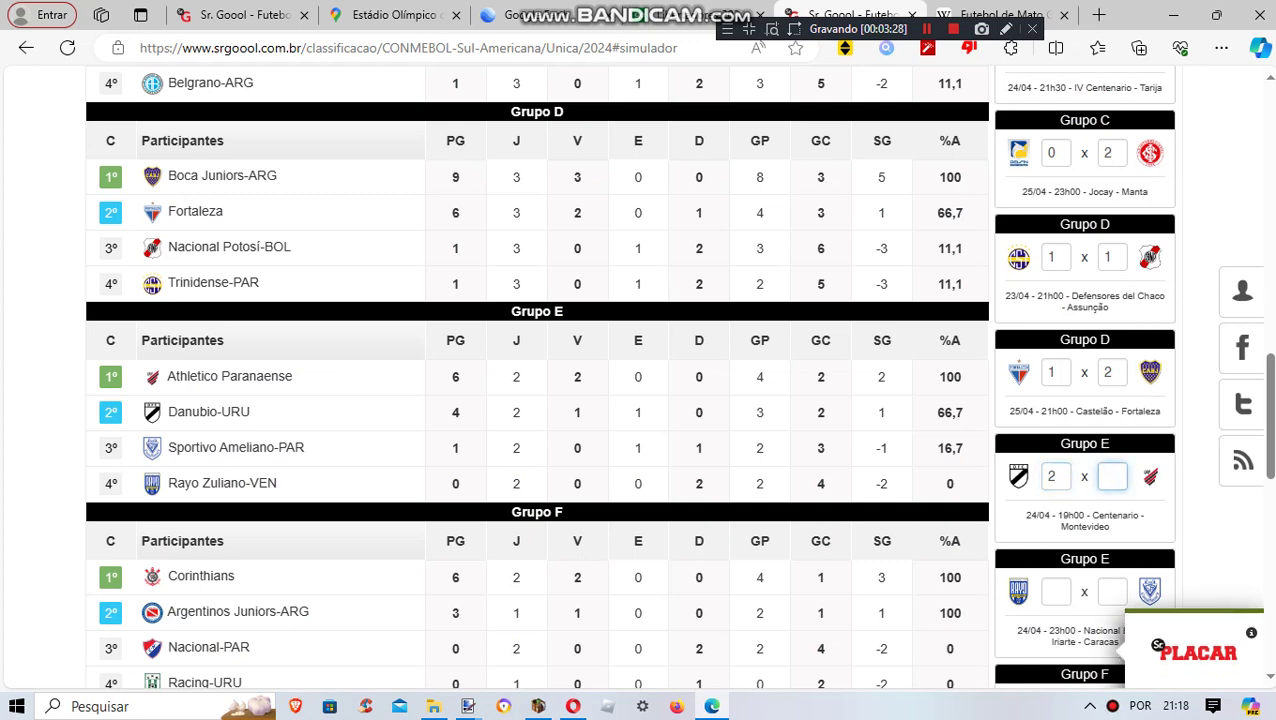
text(2)
click(1056, 477)
key(BackSpace)
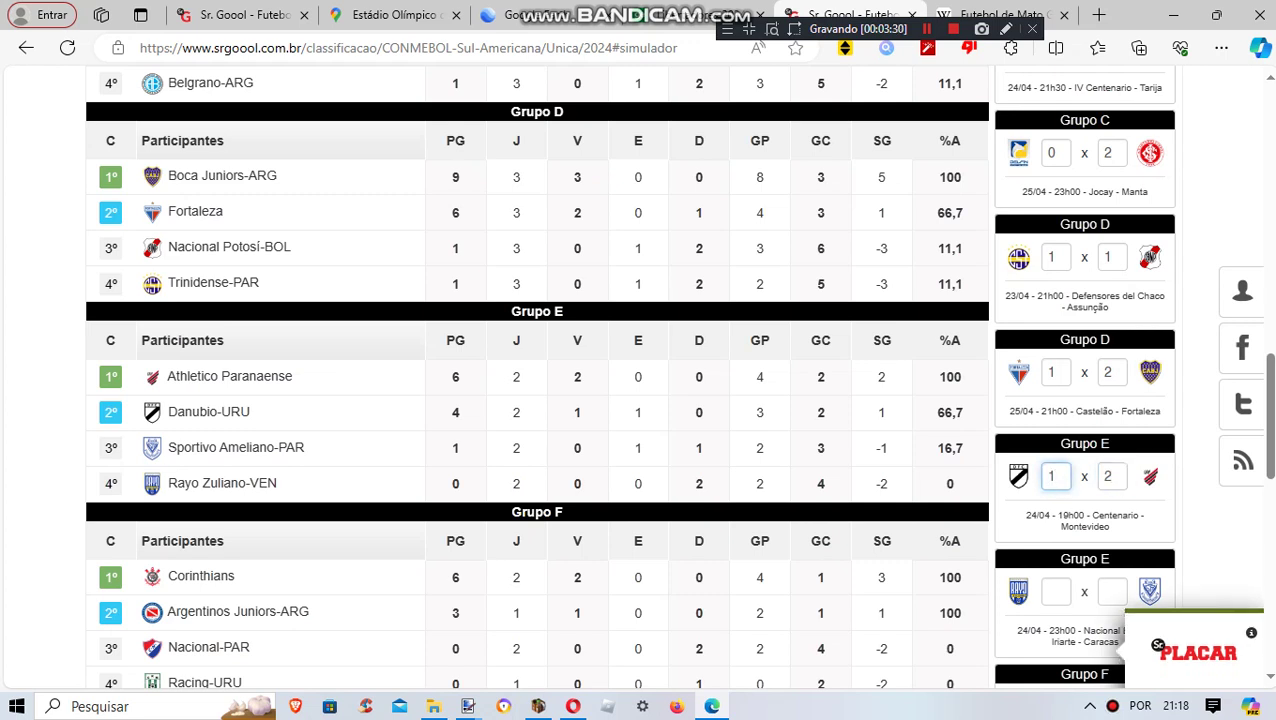
click(1056, 592)
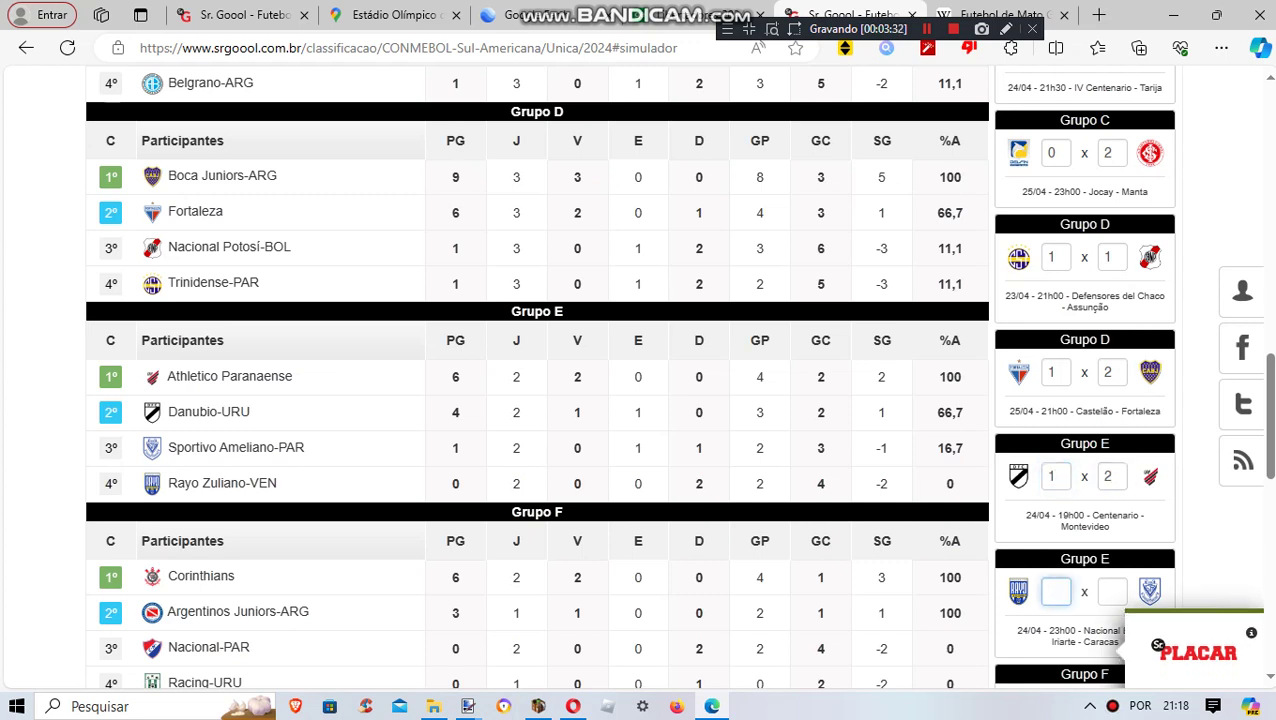
click(1056, 476)
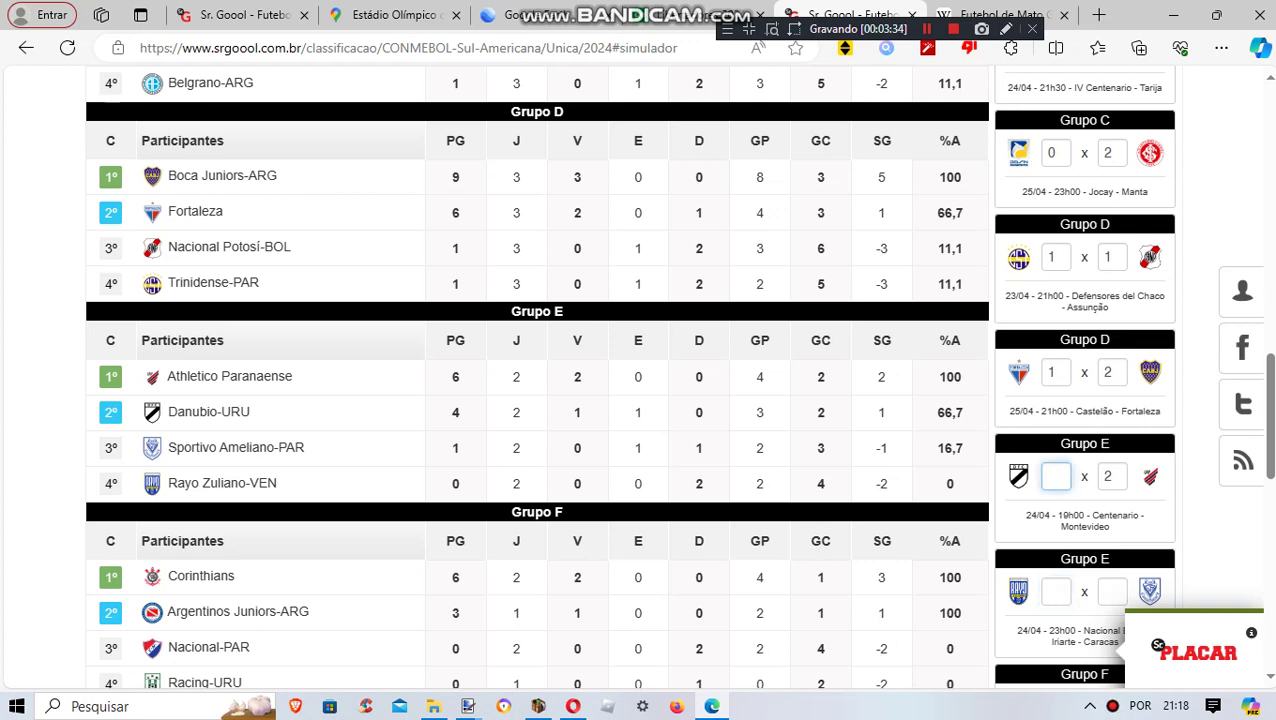
text(1)
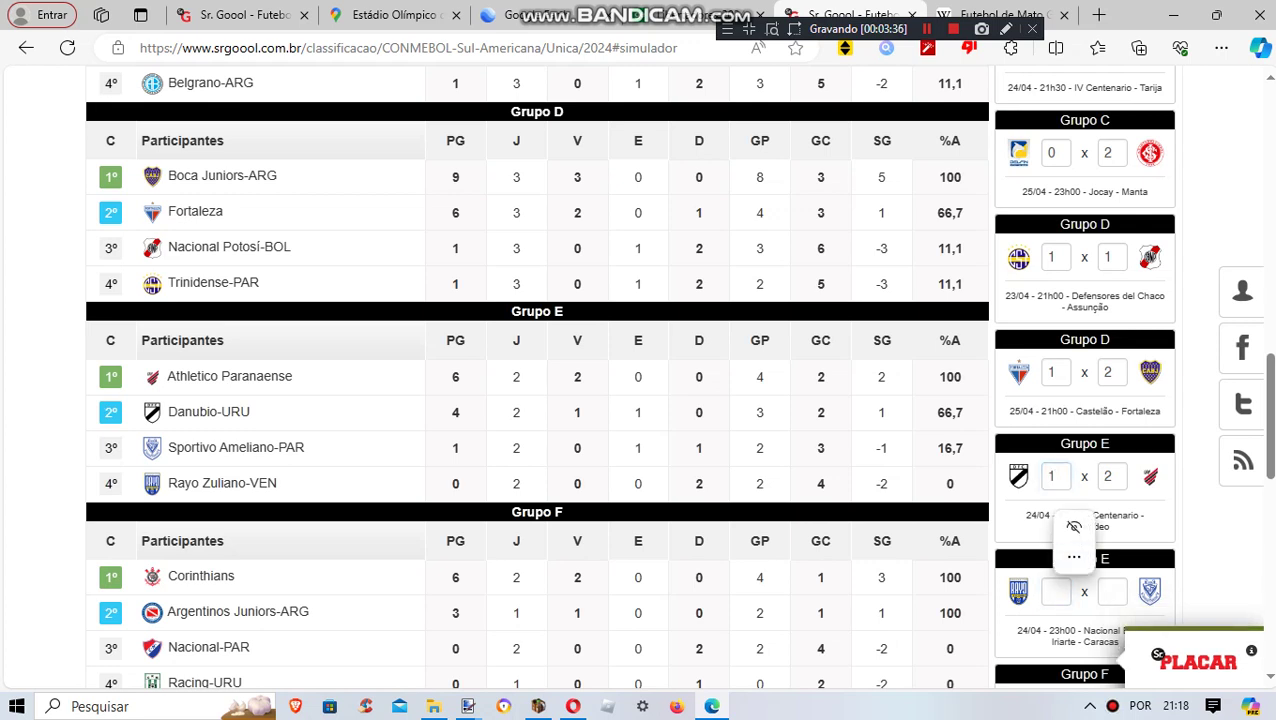
double_click(1108, 476)
key(BackSpace)
text(2)
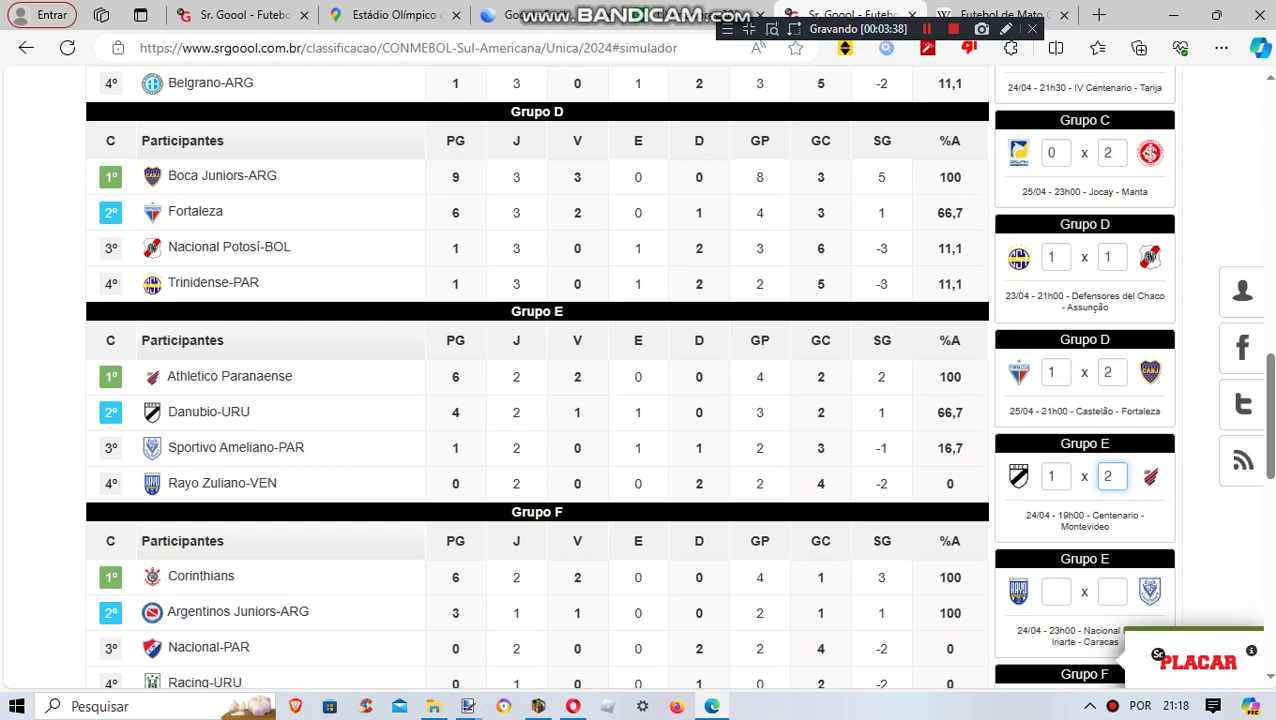
Enter the third-round Group E score for Rayo Zuliano versus Sportivo Ameliano as 1-1.
key(Tab)
text(1)
key(Tab)
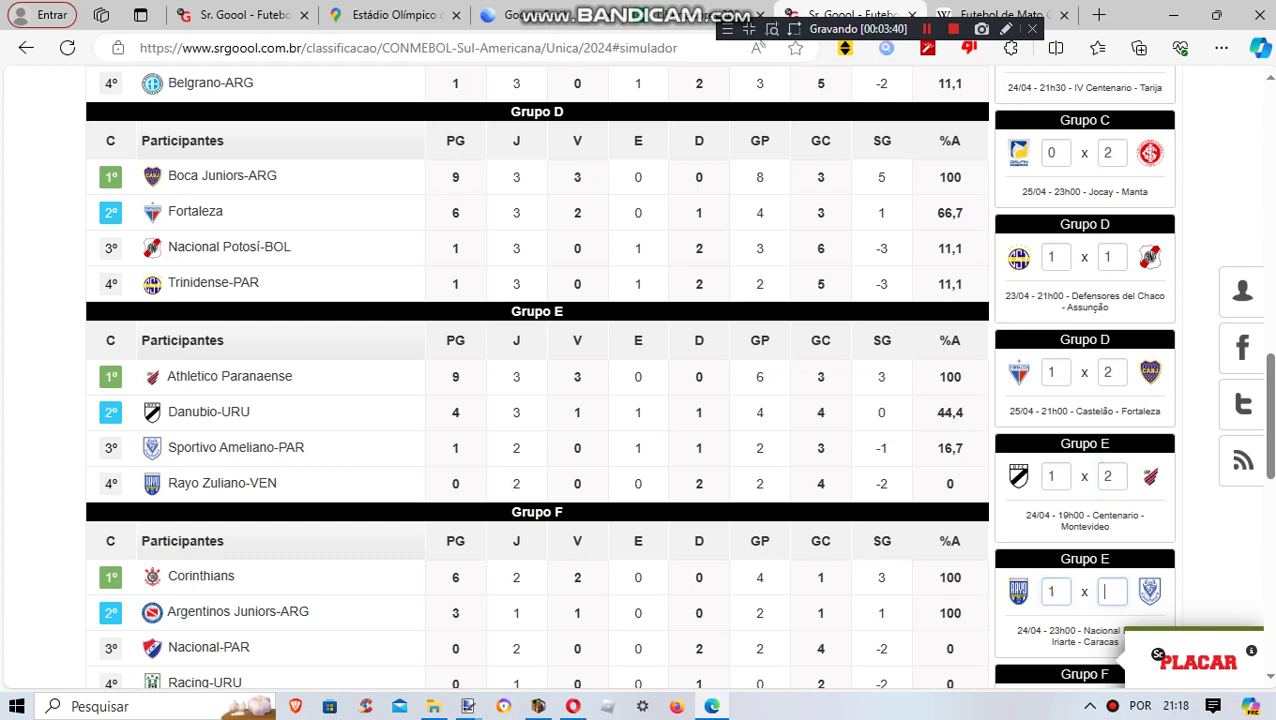
text(1)
key(Tab)
Enter the third-round Group F scores: Argentinos Juniors 1-2 Corinthians and Nacional-PAR 2-1 Racing-URU.
scroll(537, 376, down, 3)
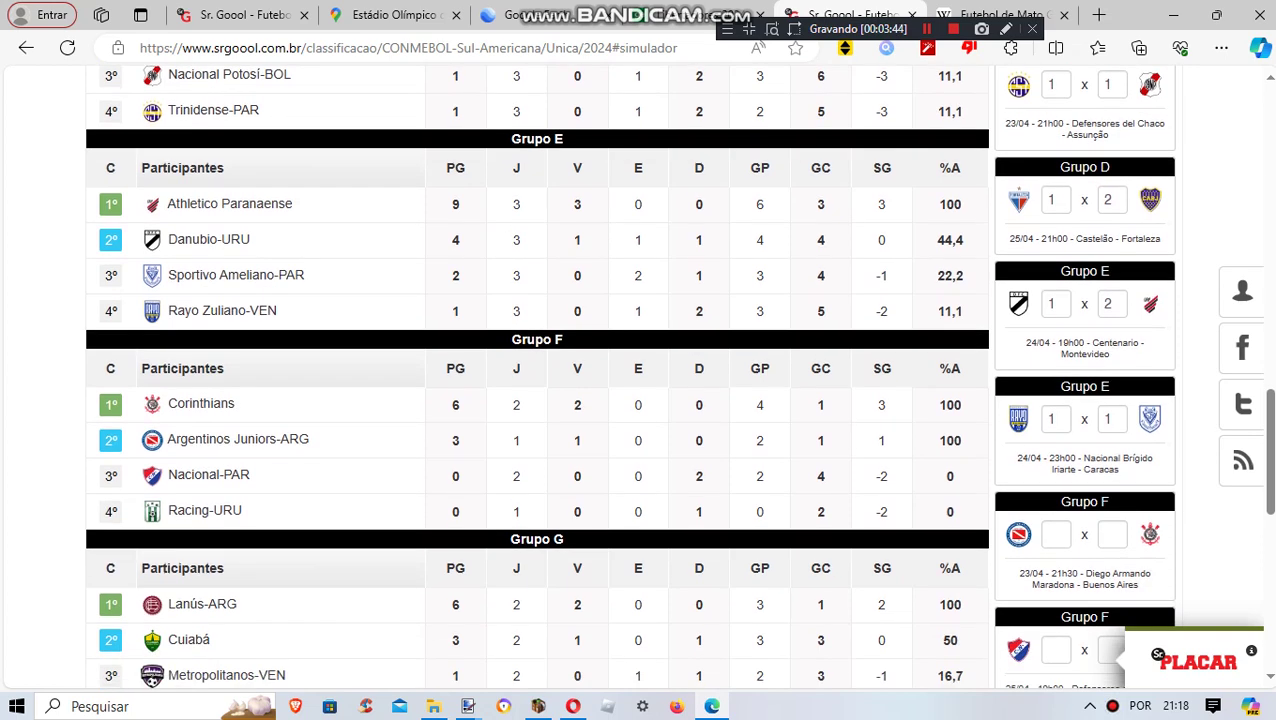
click(1056, 535)
text(1)
key(Tab)
text(2)
key(Tab)
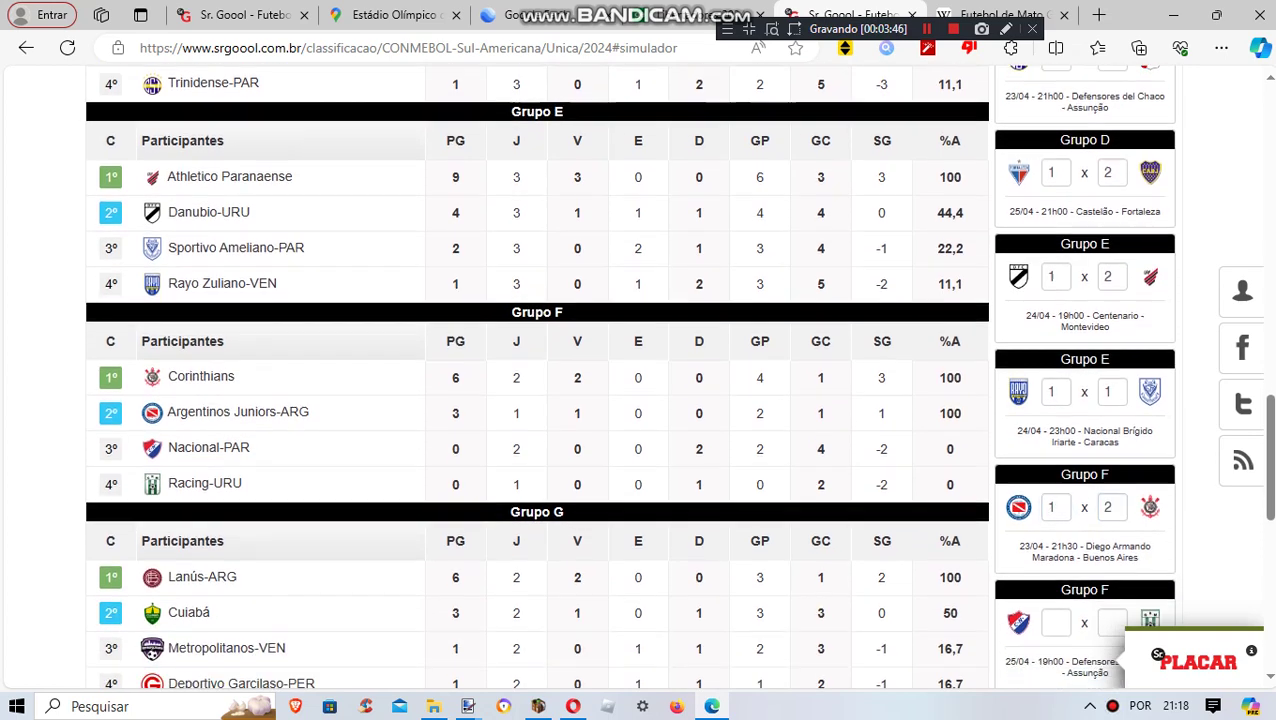
text(2)
key(Tab)
text(1)
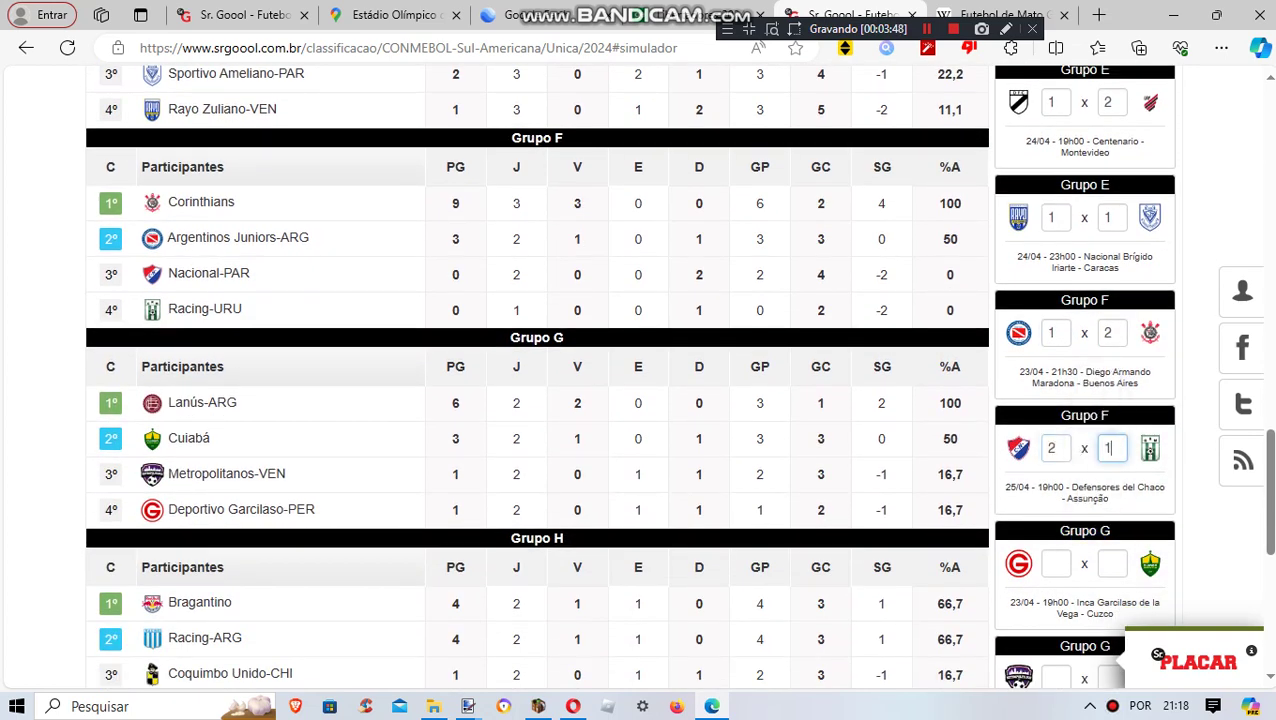
key(Tab)
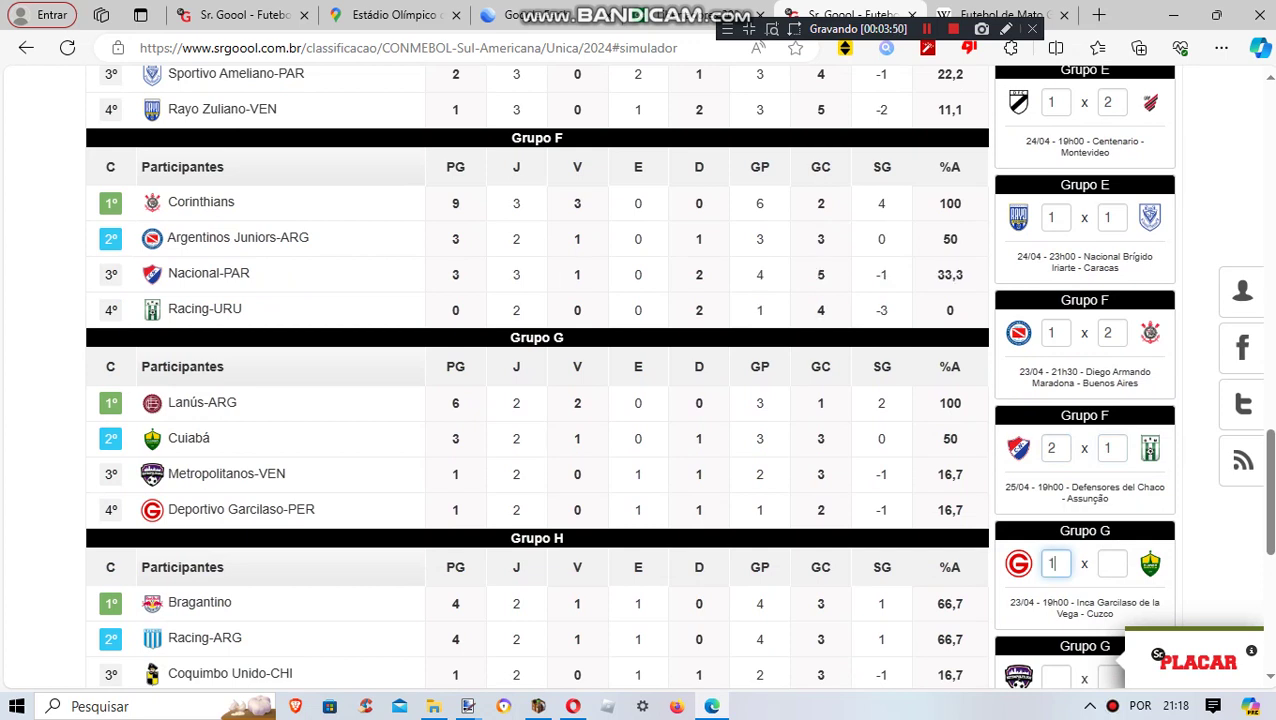
Enter the third-round Group G scores: Deportivo Garcilaso 1-2 Cuiabá and Metropolitanos 0-2 Lanús.
text(1)
key(Tab)
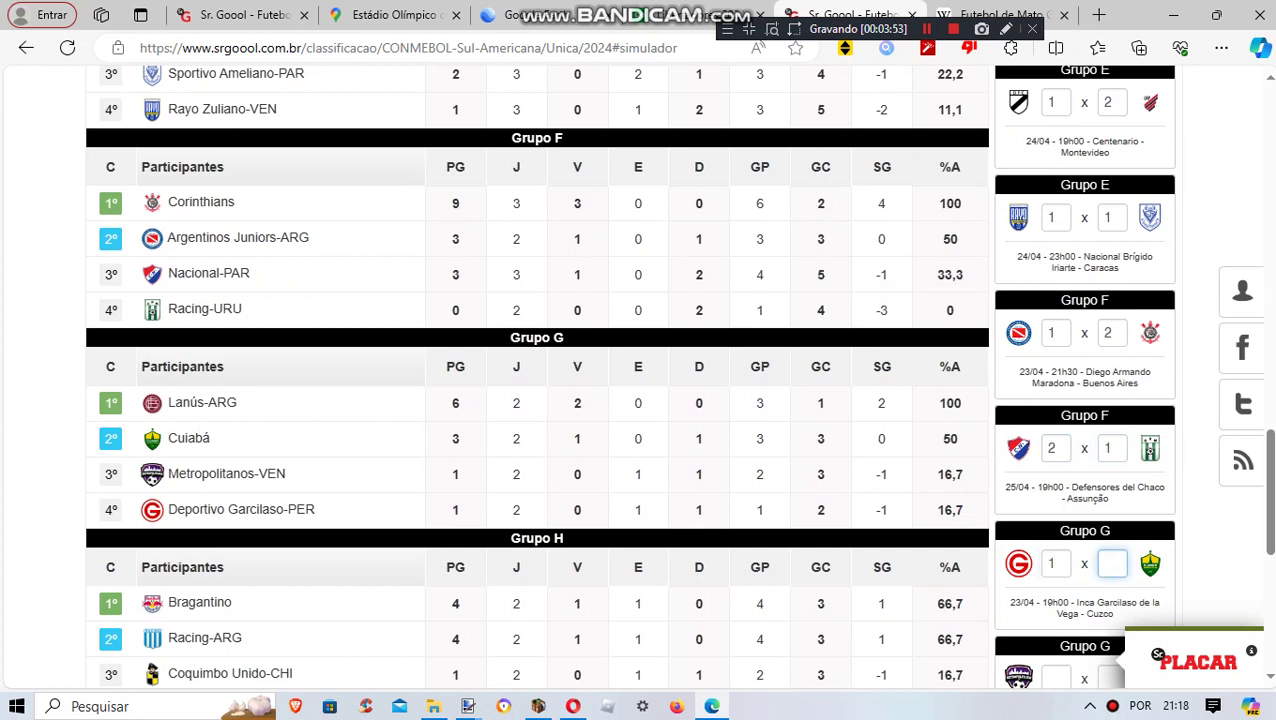
text(2)
key(Tab)
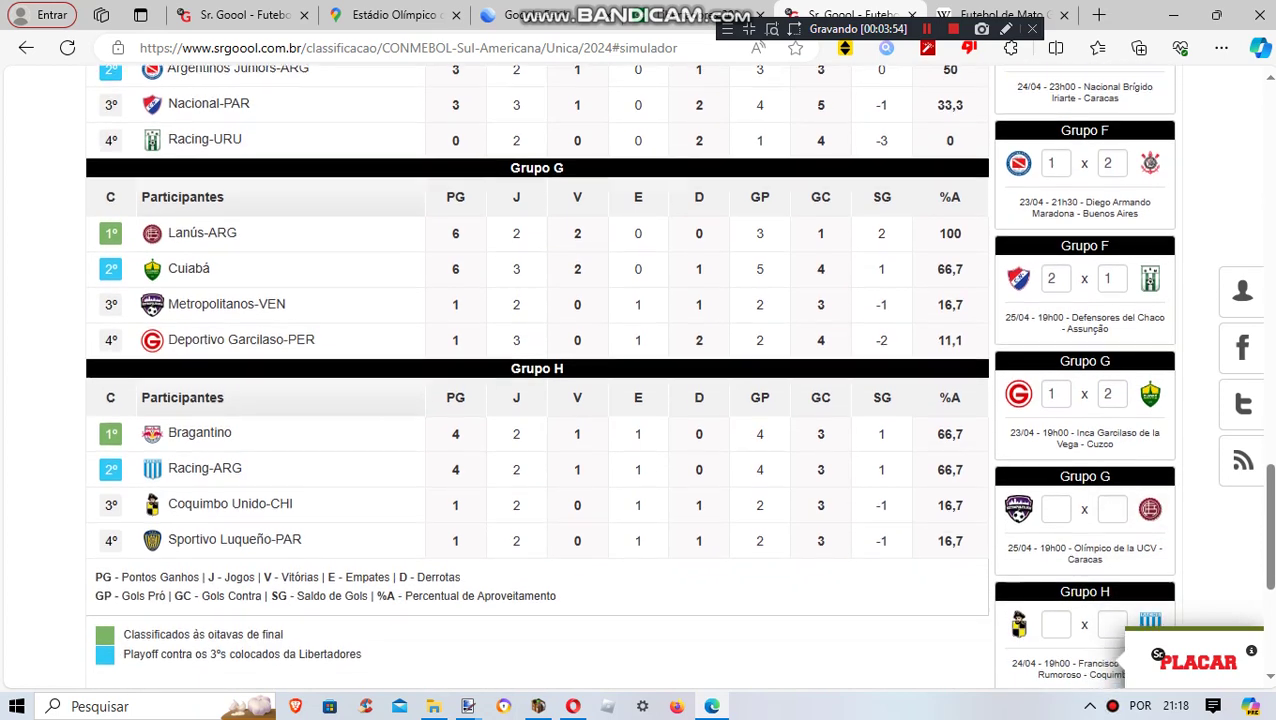
text(0)
key(Tab)
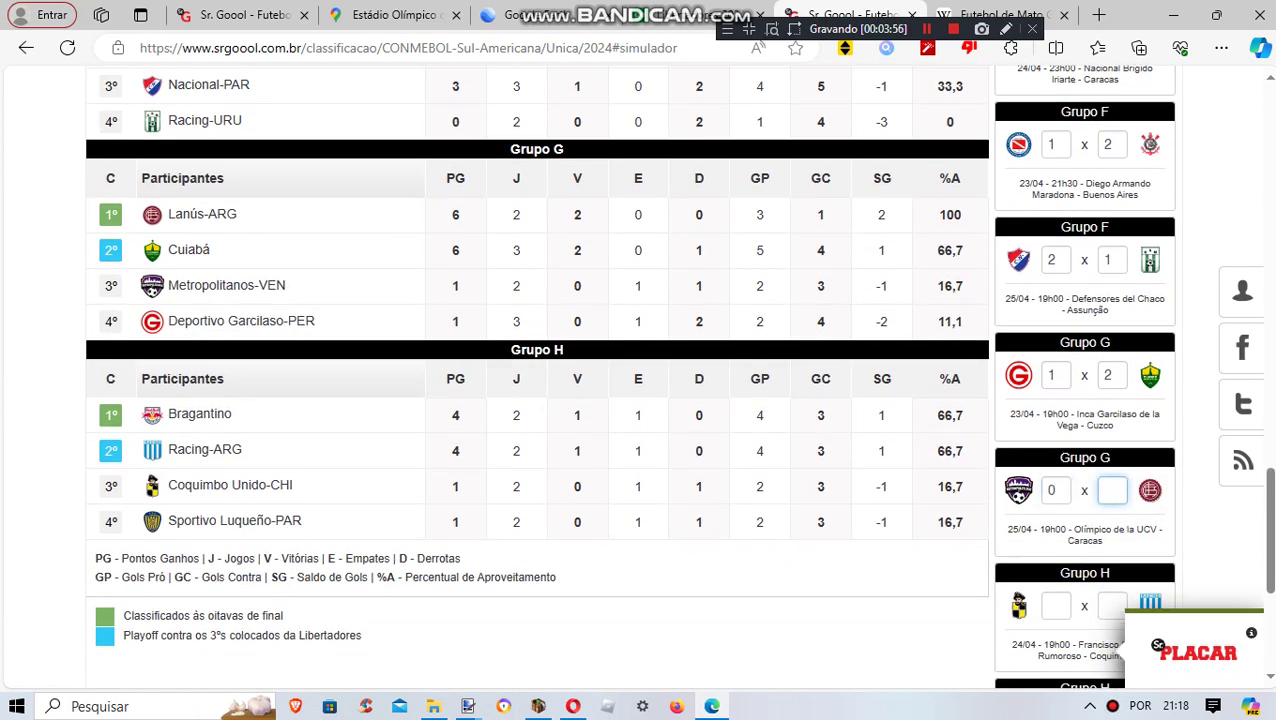
text(2)
key(Tab)
Enter the third-round Group H scores: Coquimbo Unido 1-2 Racing-ARG and Bragantino 1-1 Sportivo Luqueño.
text(1)
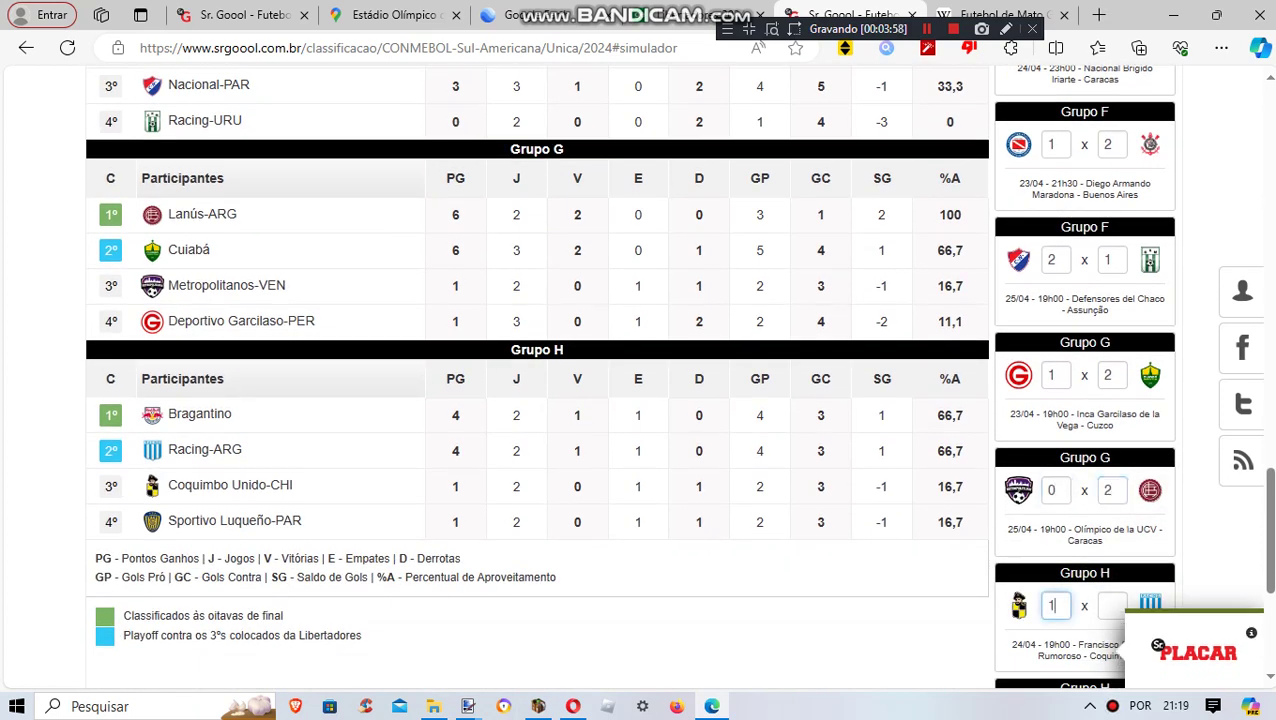
key(Tab)
text(2)
key(Tab)
text(1)
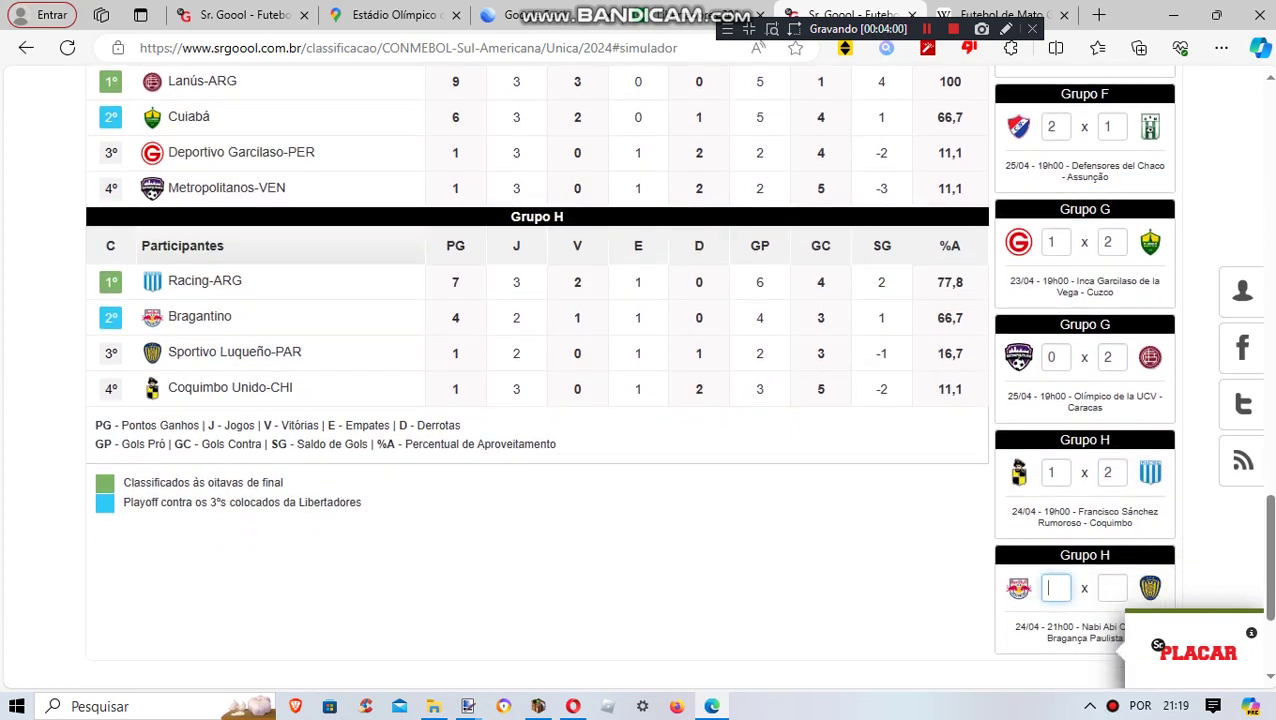
key(Tab)
text(1)
key(Tab)
scroll(1087, 442, up, 5)
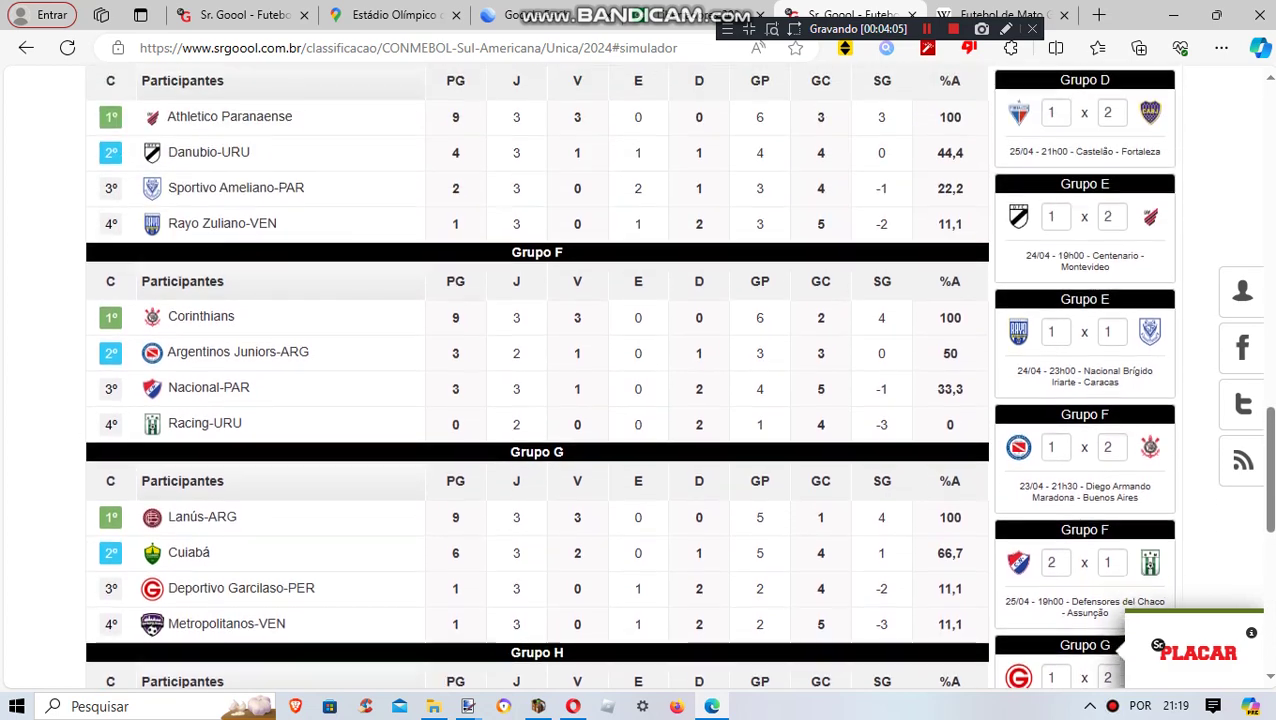
double_click(1087, 442)
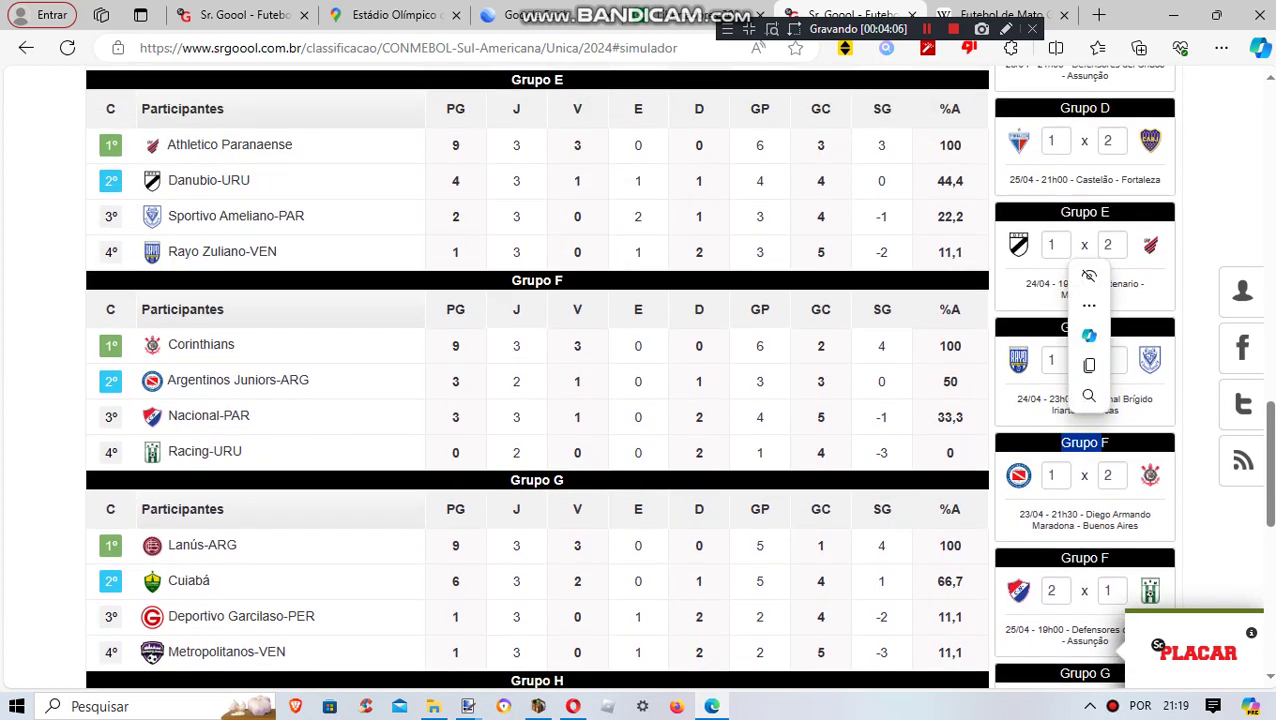
click(1087, 442)
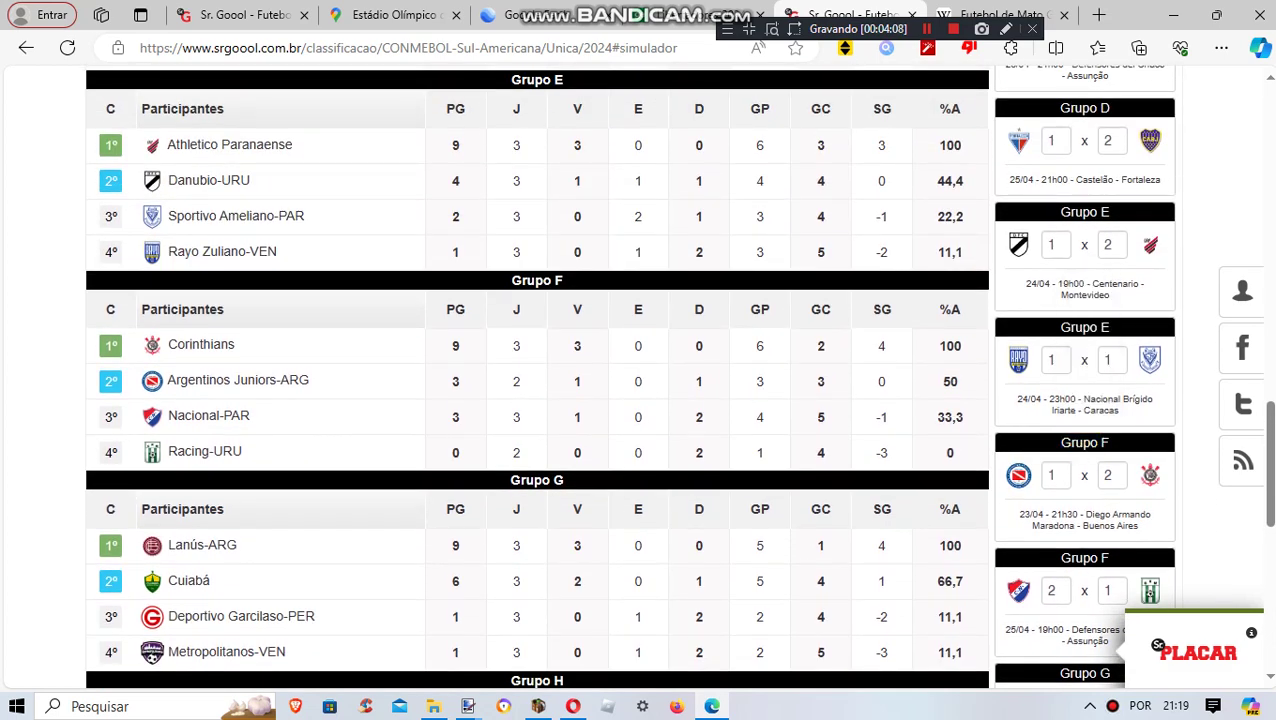
right_click(1107, 590)
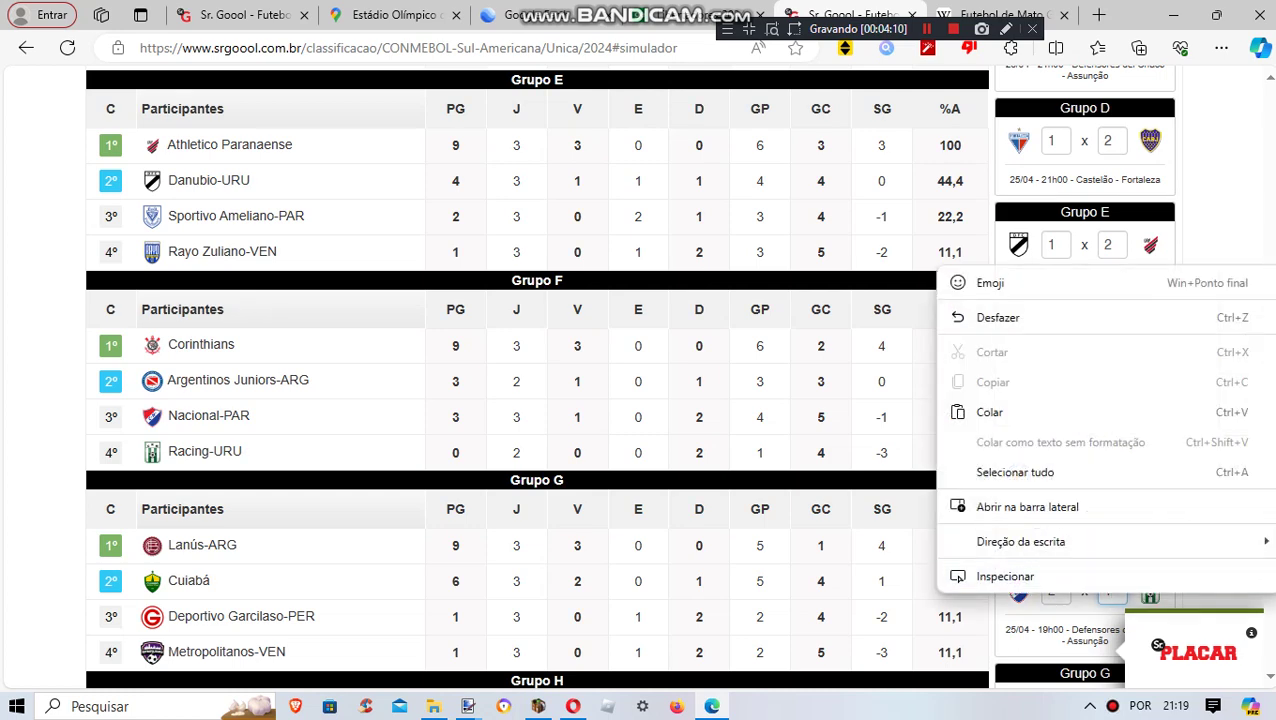
key(Escape)
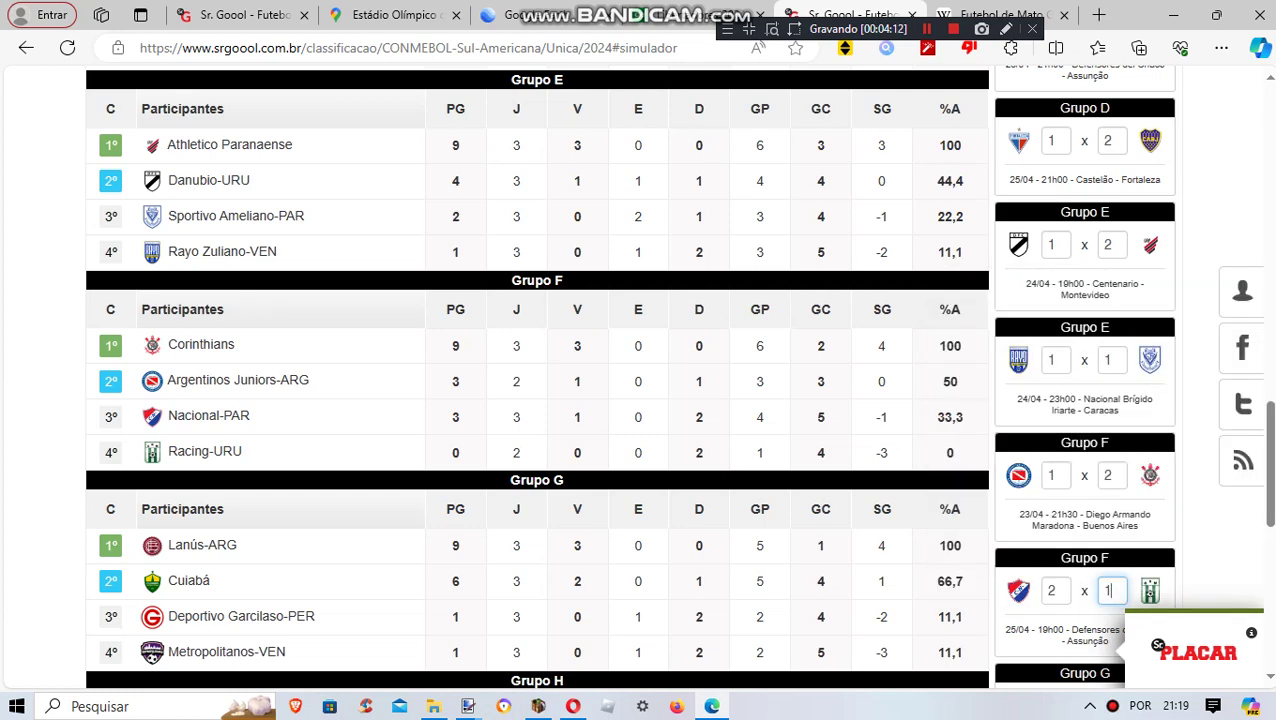
double_click(1077, 558)
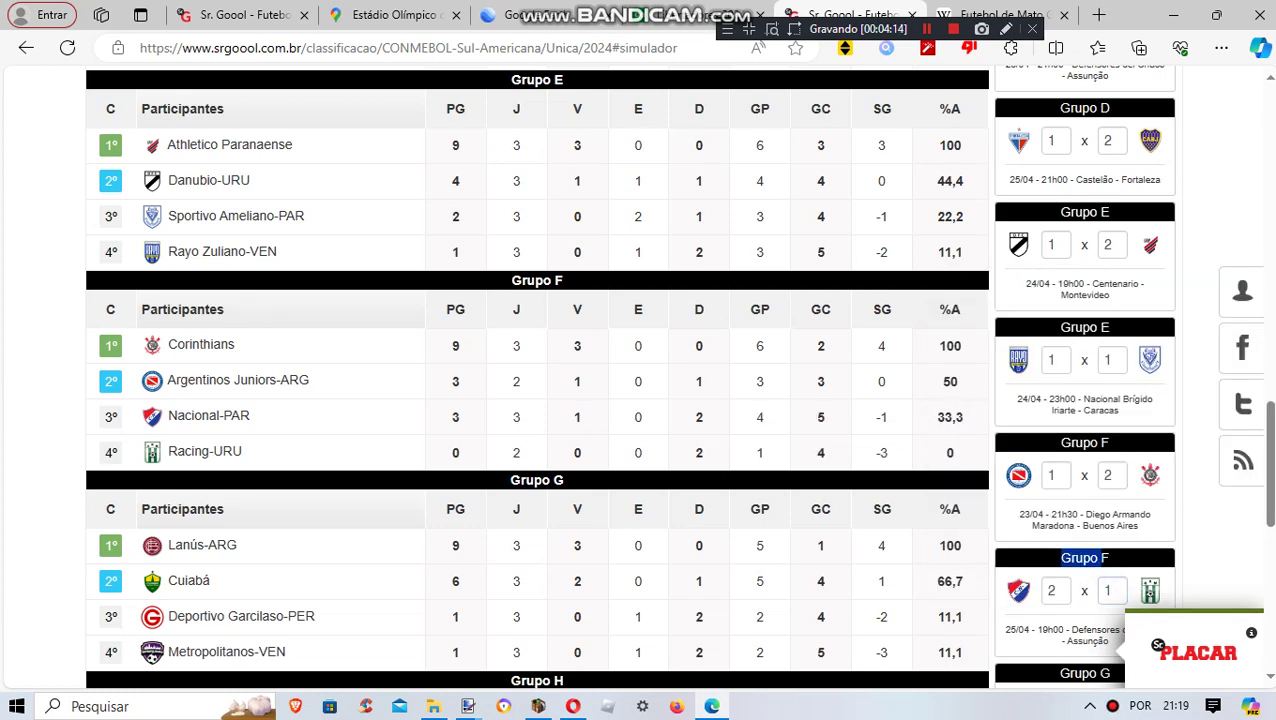
click(1077, 558)
click(1052, 590)
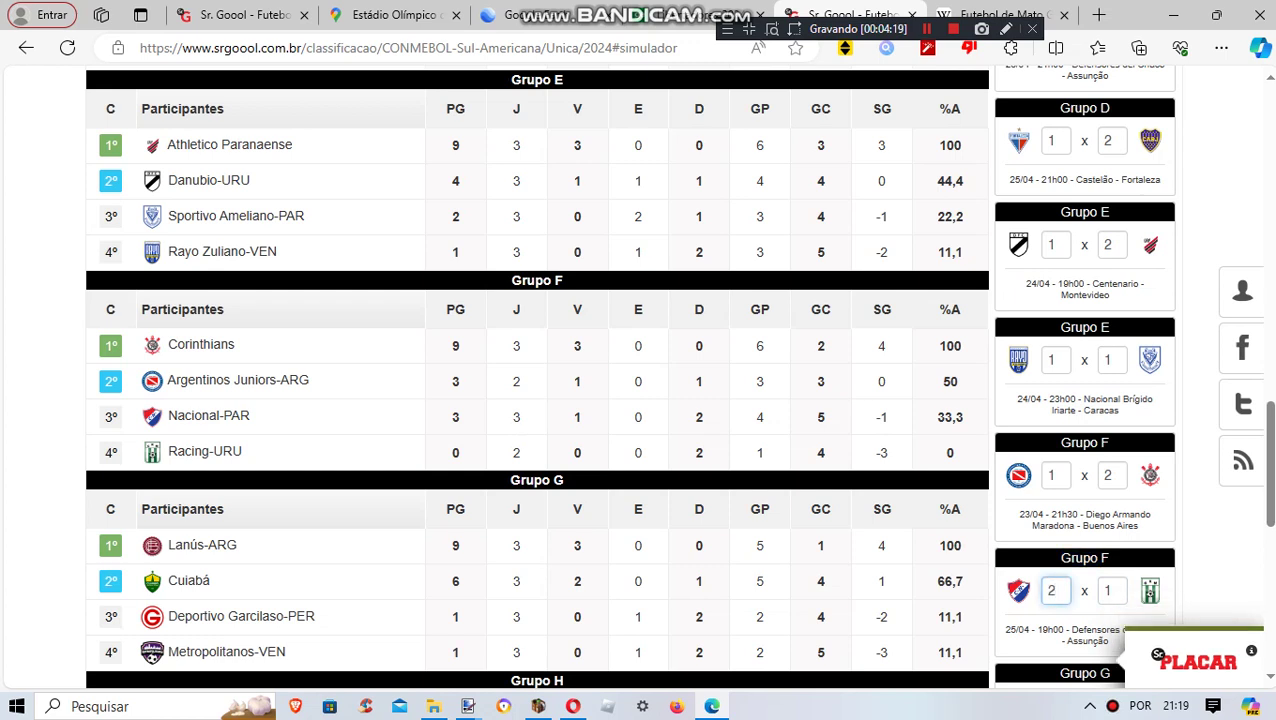
click(1053, 475)
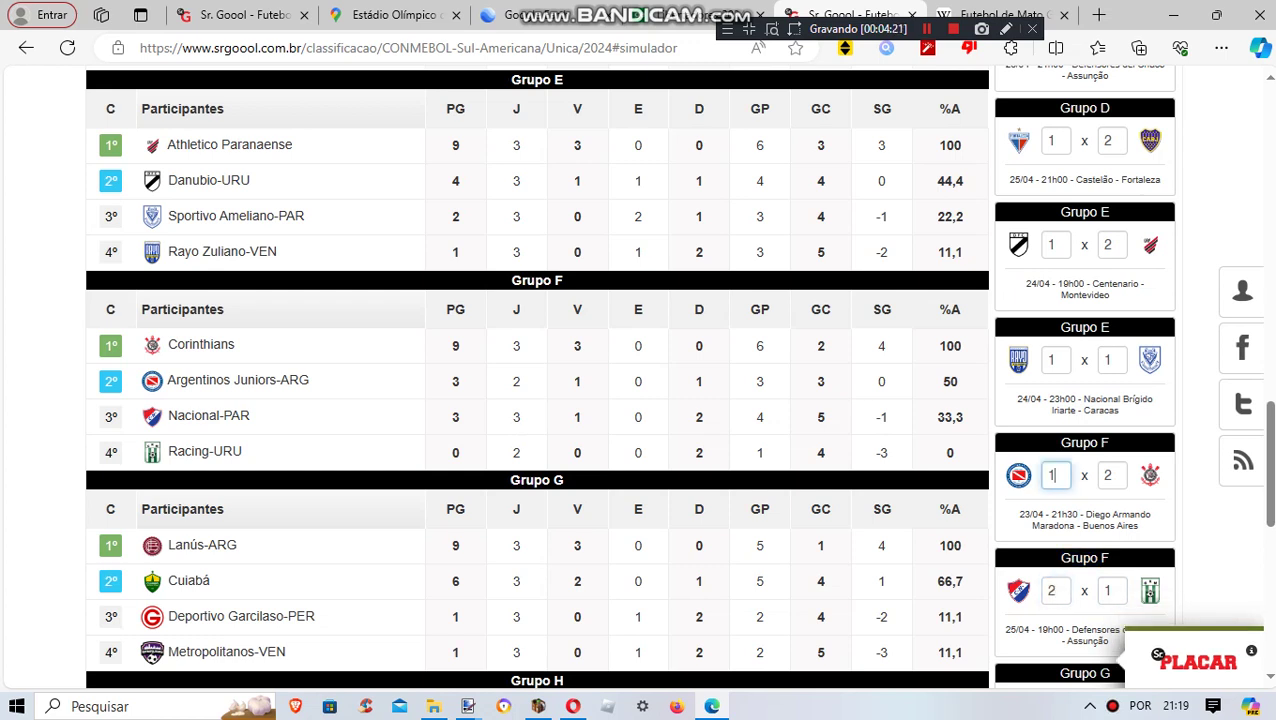
Open the fourth round and enter its Group A scores: Universidad César Vallejo 1-1 Independiente Medellín and Always Ready 1-2 Defensa y Justicia.
scroll(1267, 465, up, 8)
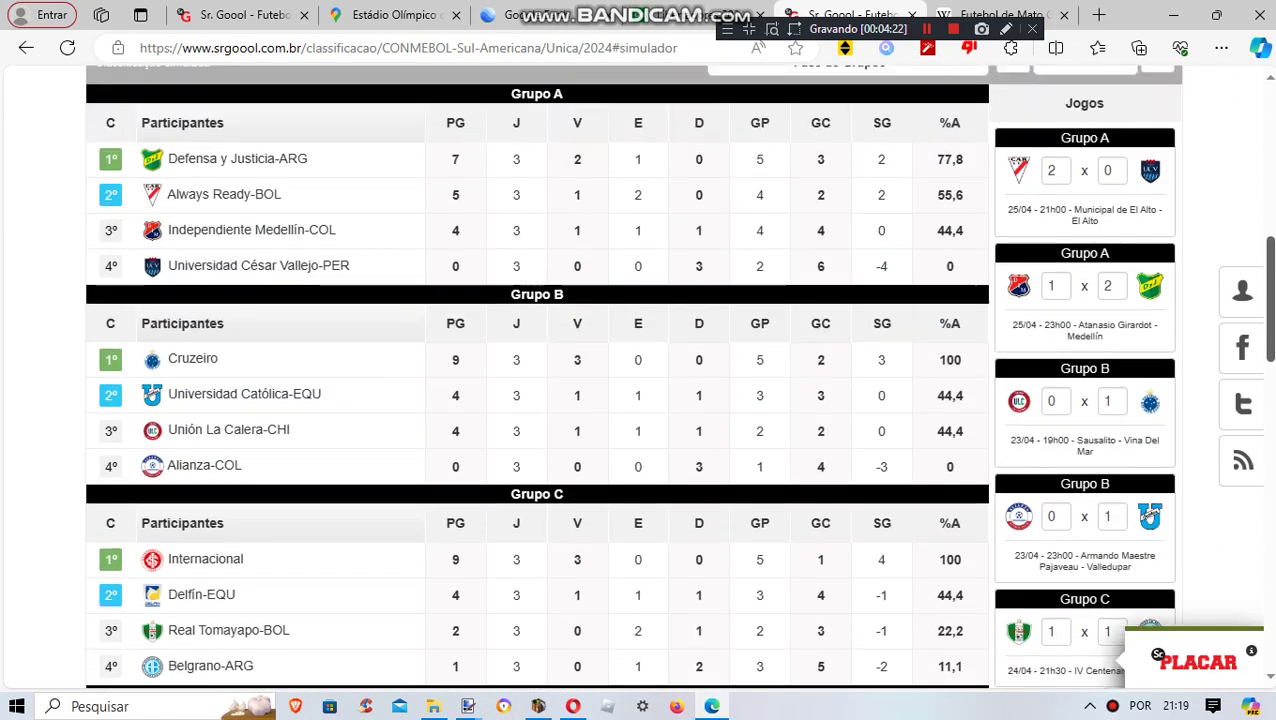
scroll(1267, 400, up, 2)
click(1012, 241)
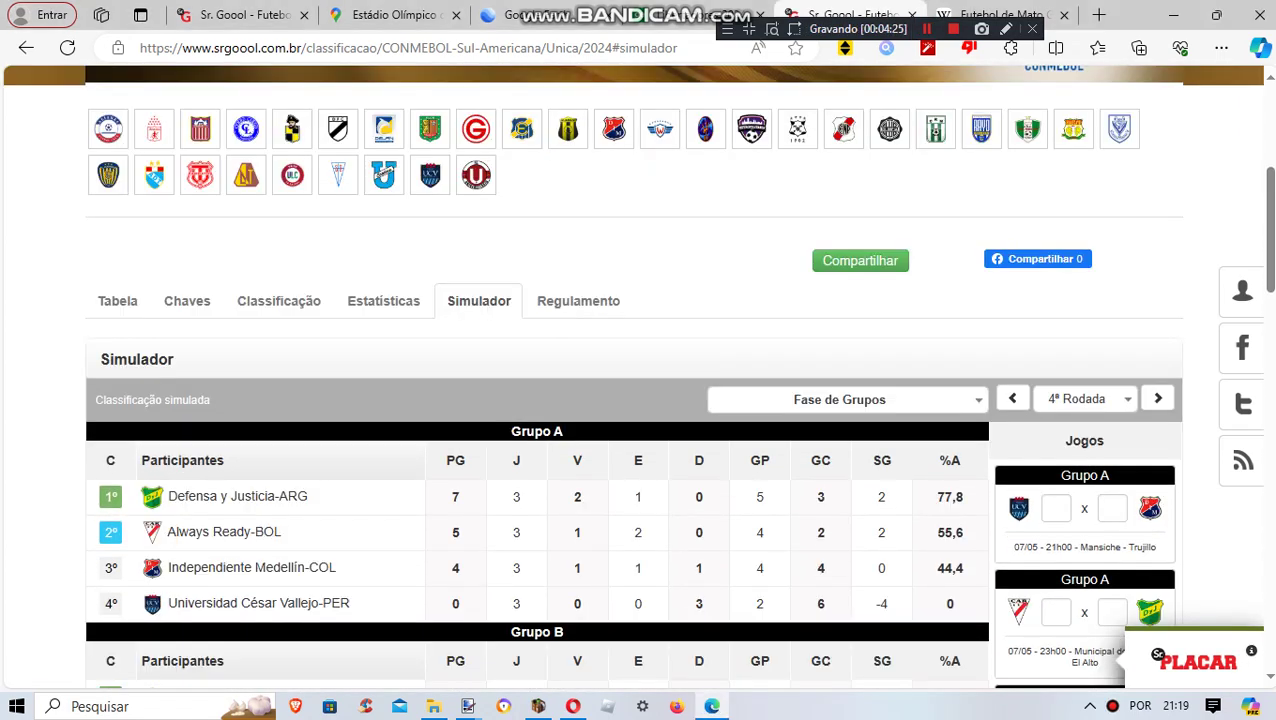
click(1056, 508)
key(Tab)
text(1)
key(Tab)
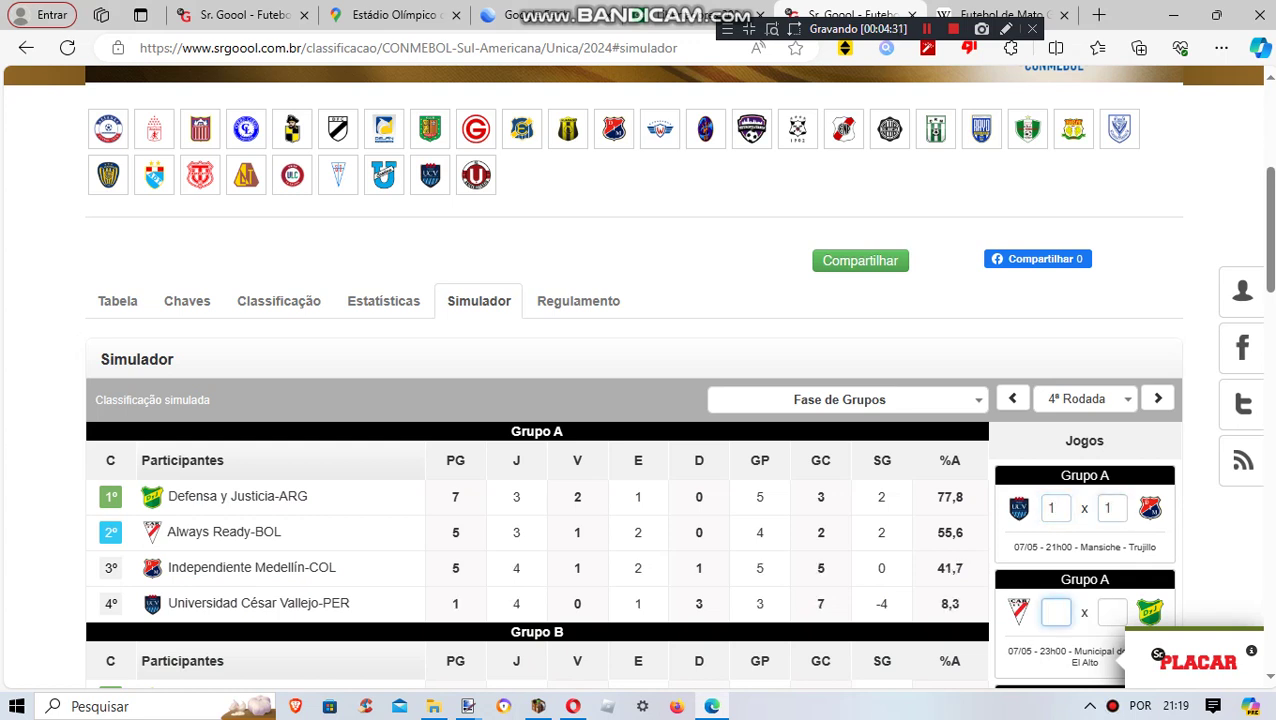
text(1)
key(Tab)
text(2)
key(Tab)
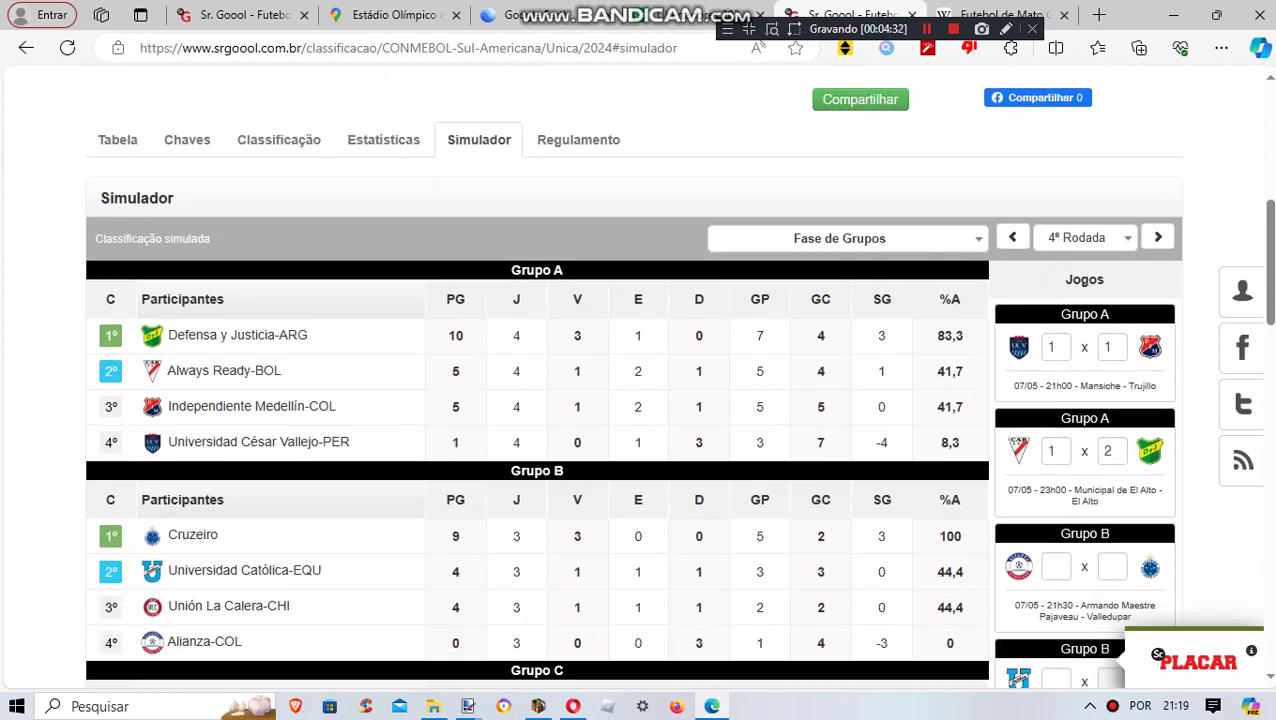
Enter the fourth-round Group B scores: Alianza 0-2 Cruzeiro and Universidad Católica-EQU 1-1 Unión La Calera.
text(0)
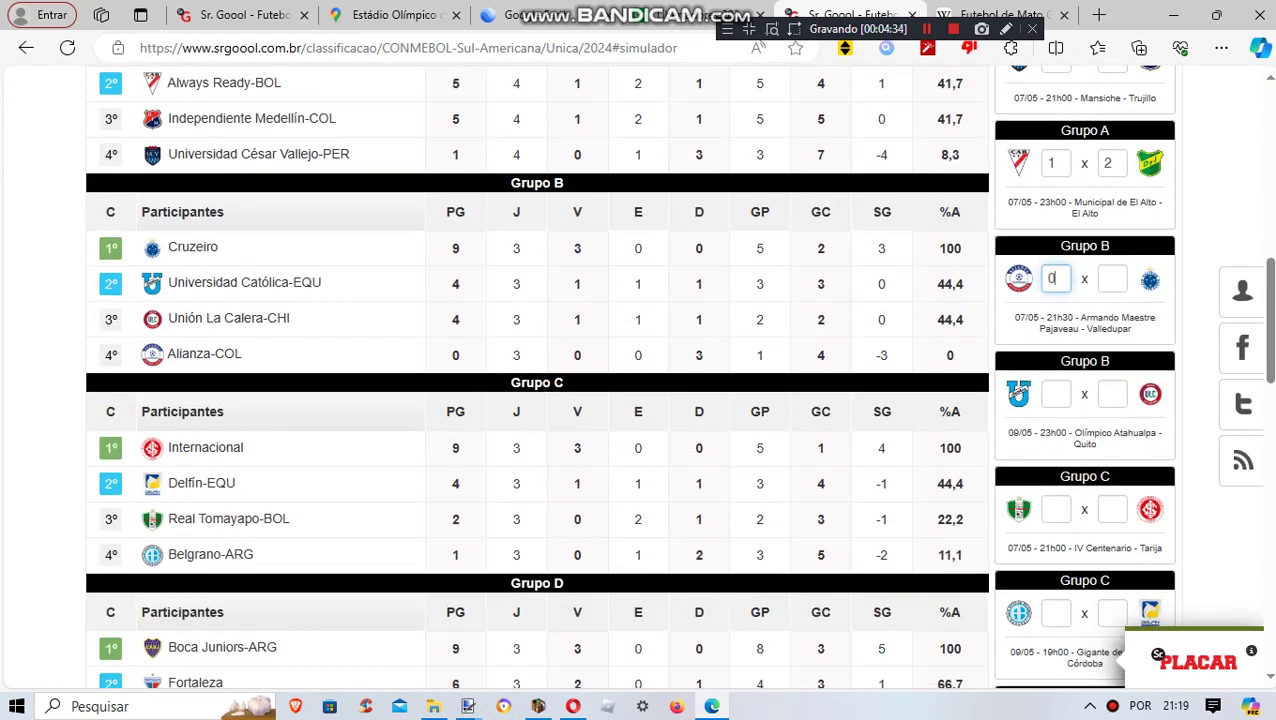
key(Tab)
text(2)
key(Tab)
text(1)
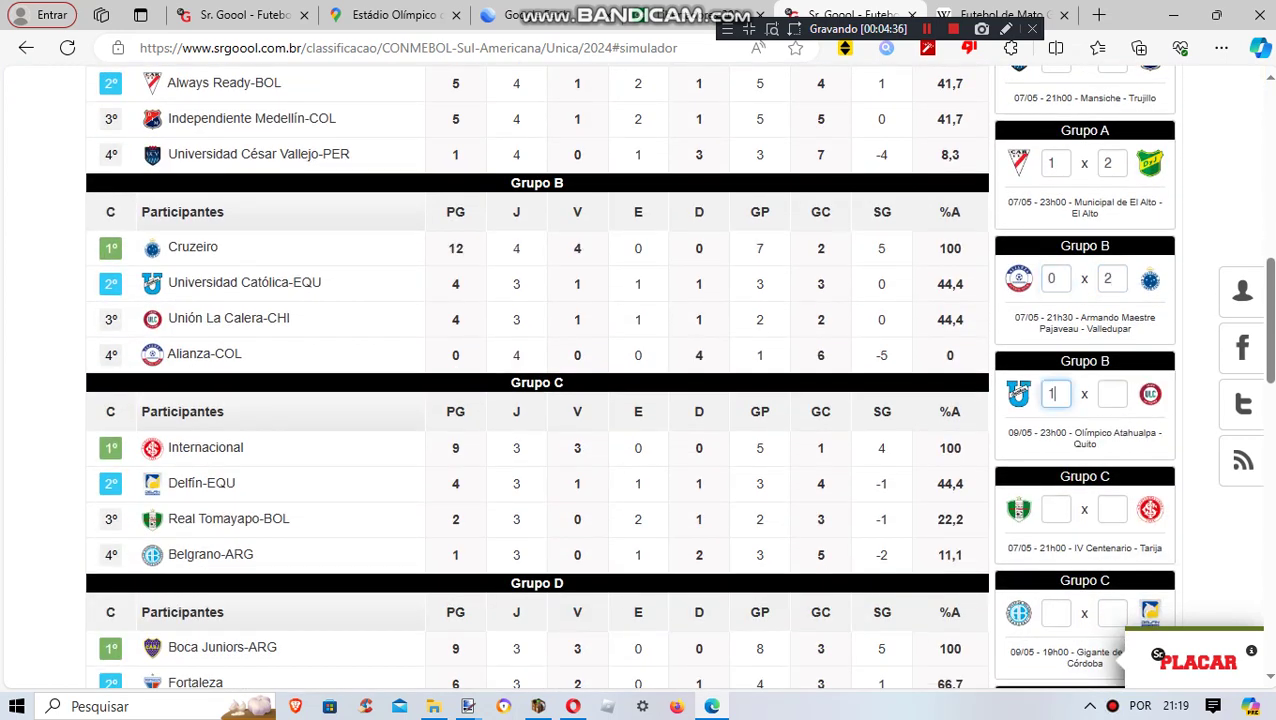
key(Tab)
text(1)
key(Tab)
Enter the fourth-round Group C scores: Real Tomayapo 0-2 Internacional and Belgrano 1-2 Delfín.
text(0)
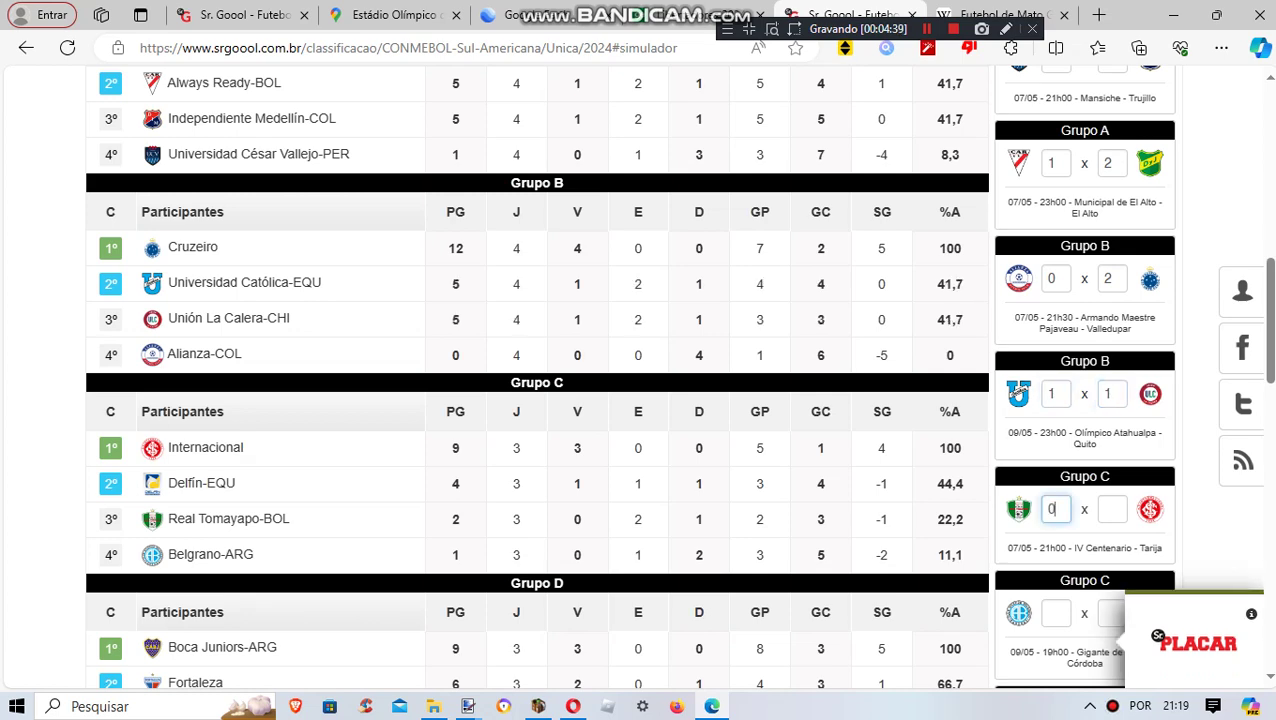
key(Tab)
text(2)
key(Tab)
scroll(638, 376, down, 2)
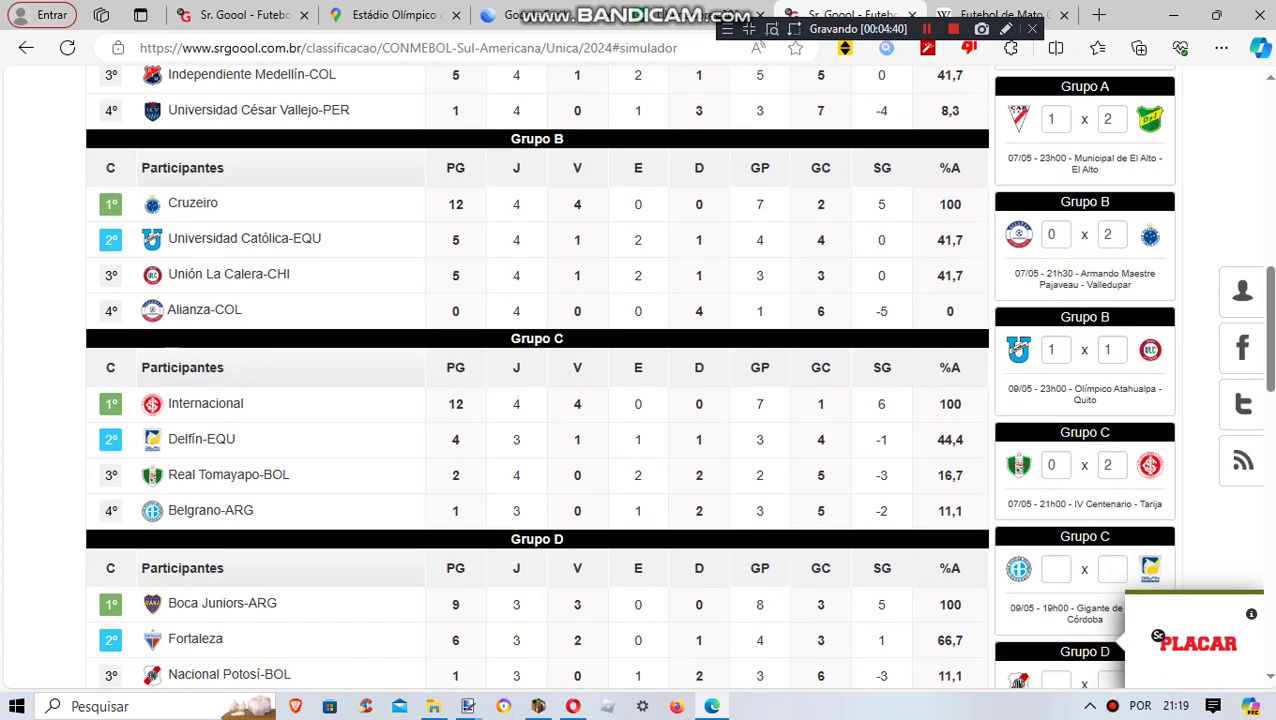
text(1)
key(Tab)
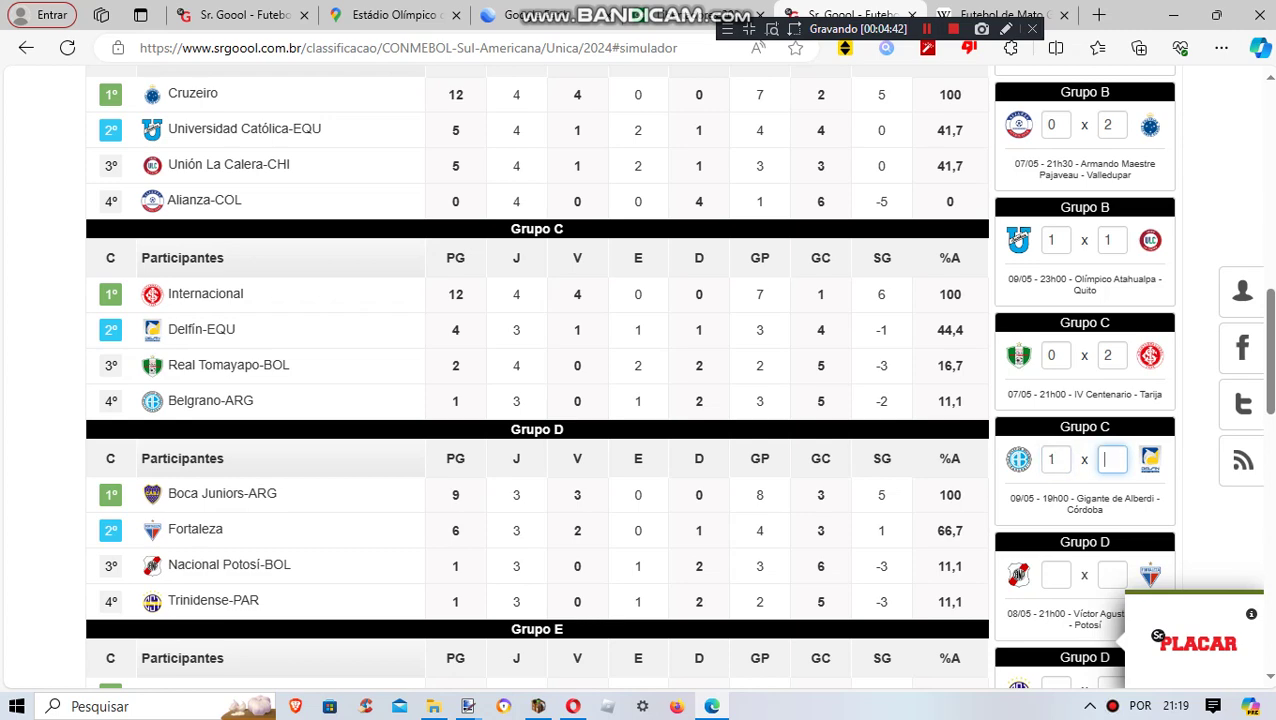
text(2)
key(Tab)
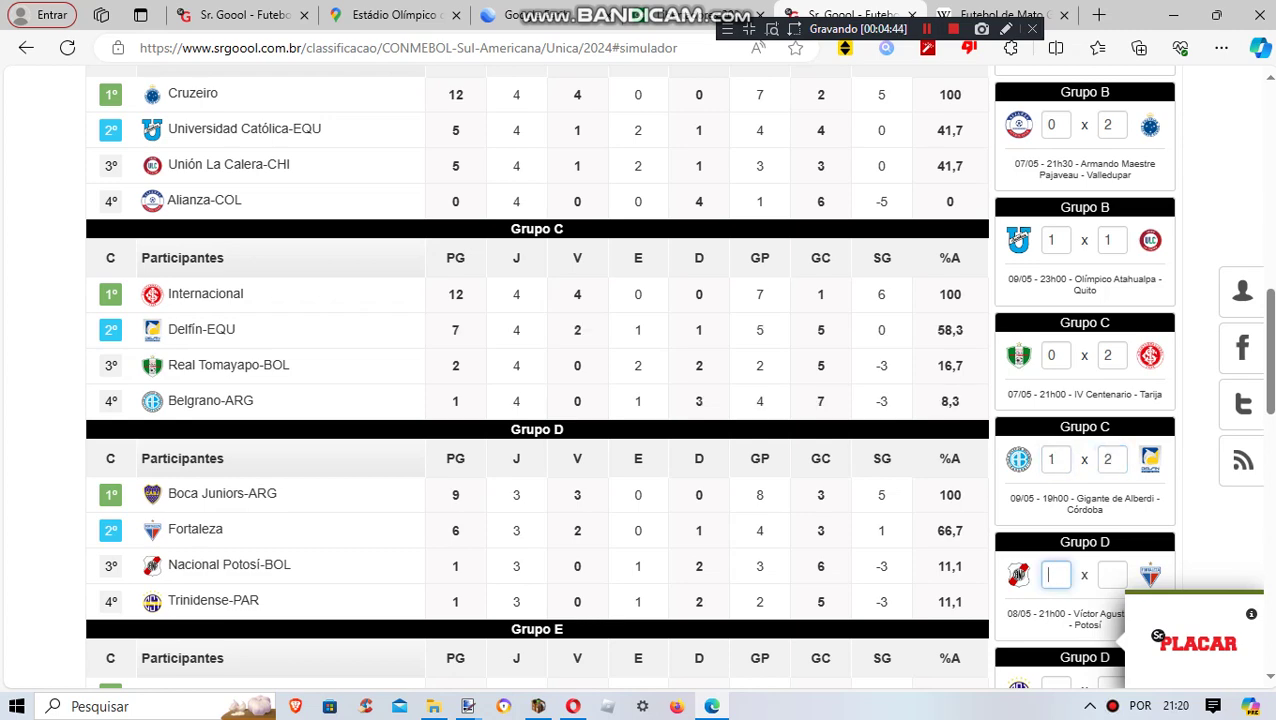
Enter the fourth-round Group D scores: Nacional Potosí 1-2 Fortaleza and Trinidense 1-4 Boca Juniors.
text(1)
key(Tab)
text(2)
key(Tab)
scroll(638, 376, down, 2)
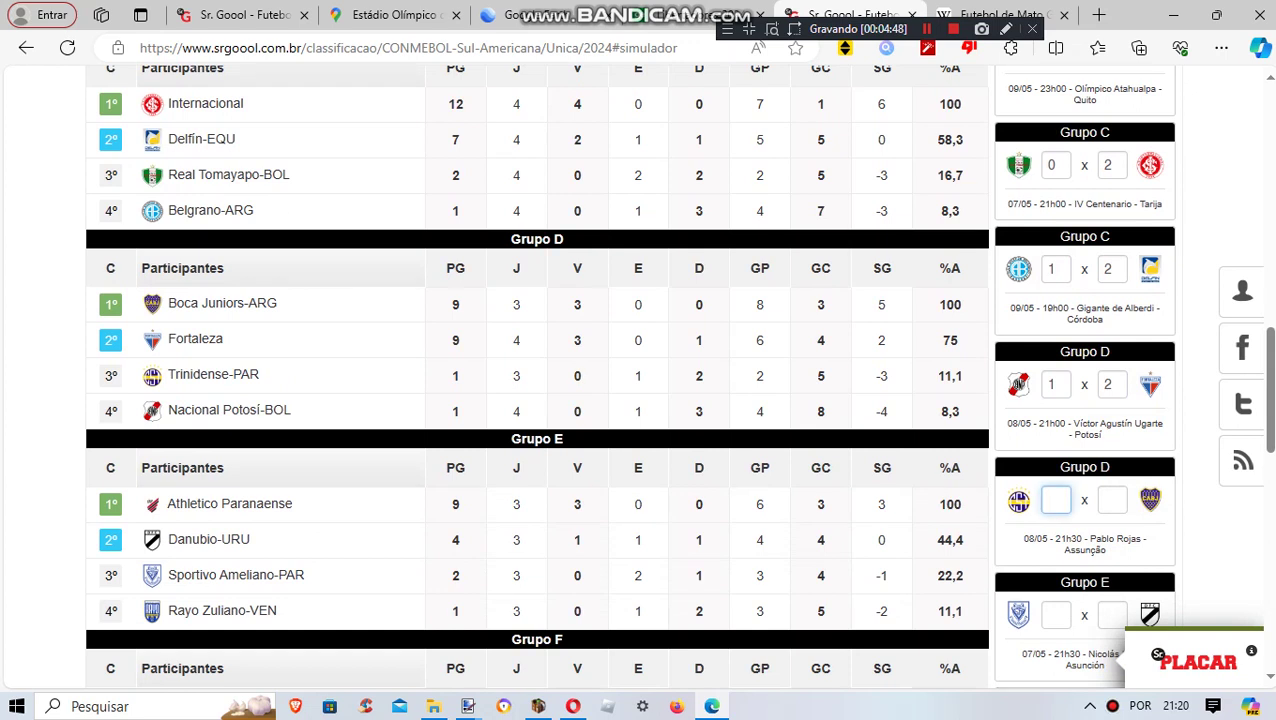
text(1)
key(Tab)
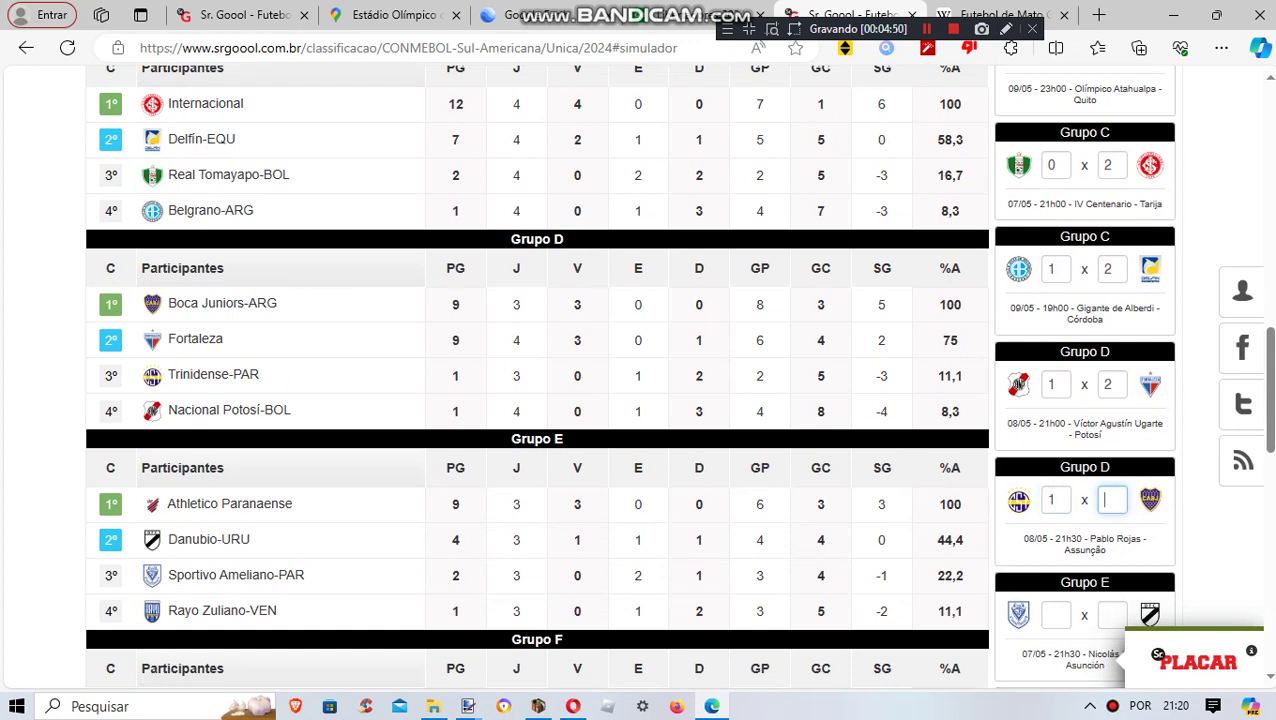
text(4)
key(Tab)
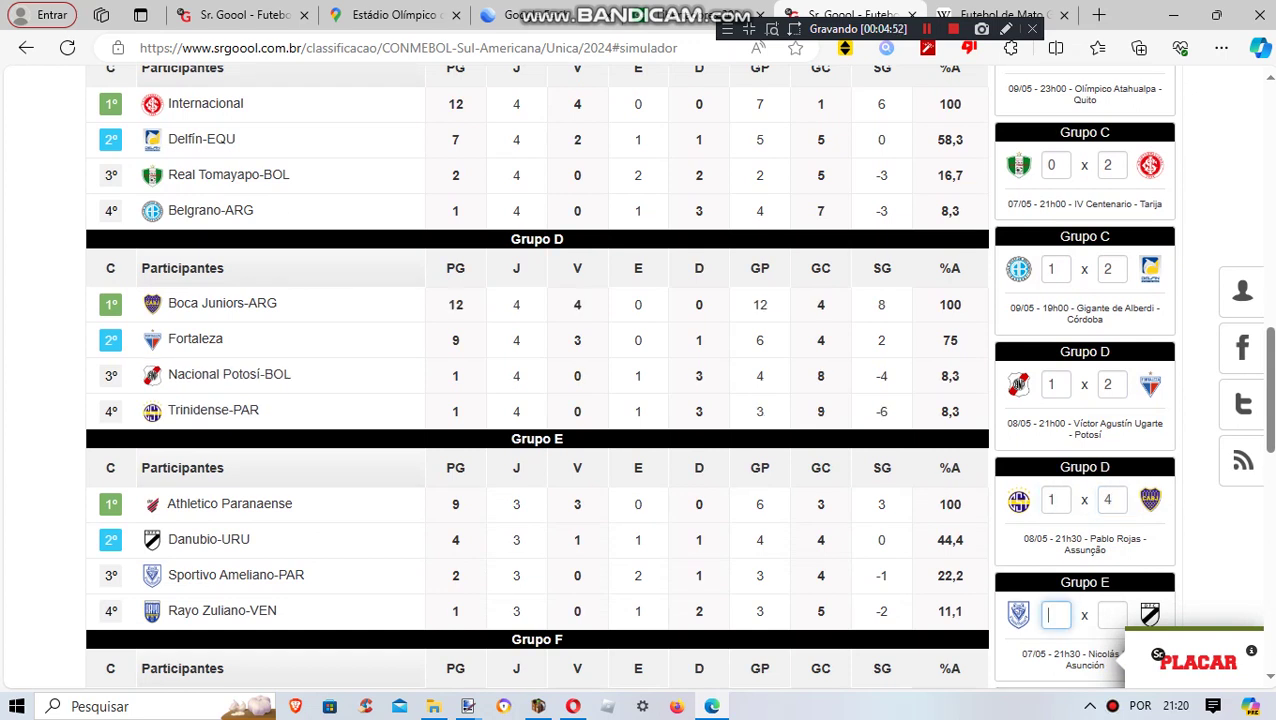
Enter the fourth-round Group E score for Sportivo Ameliano versus Danubio as 2-2.
text(2)
key(Tab)
text(2)
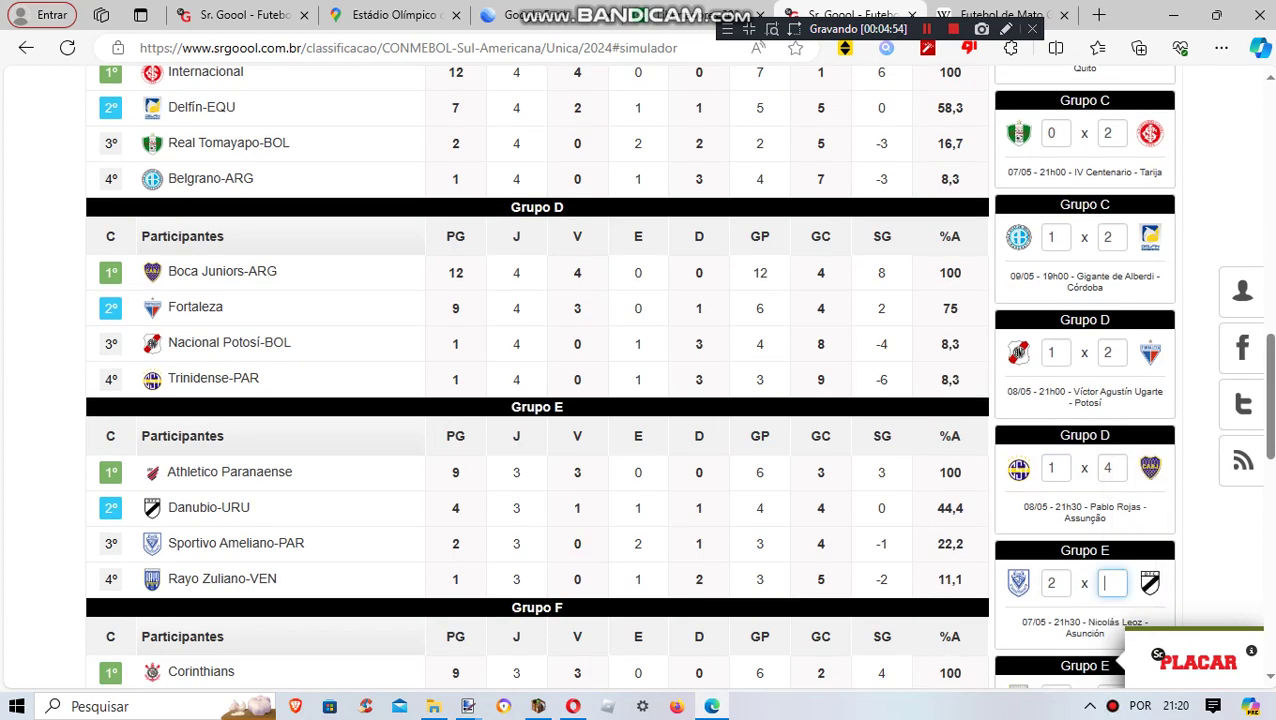
scroll(1085, 560, down, 2)
drag(1061, 509, 1081, 578)
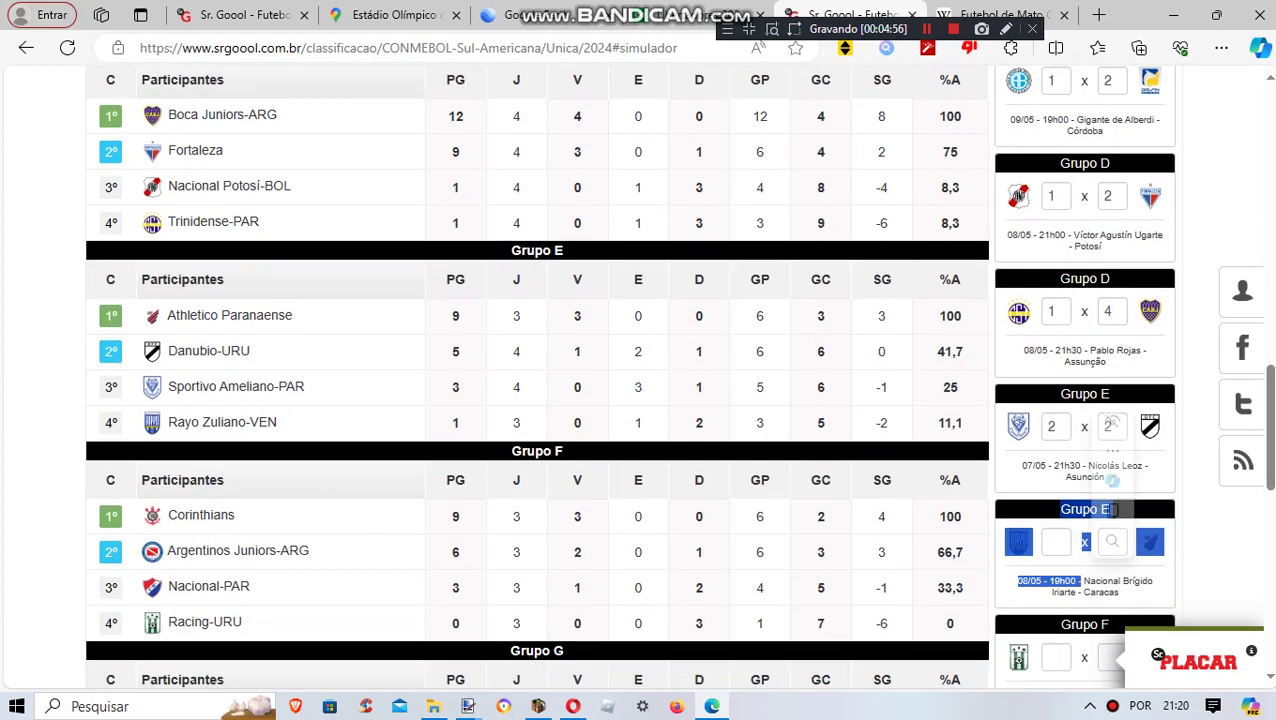
click(1057, 543)
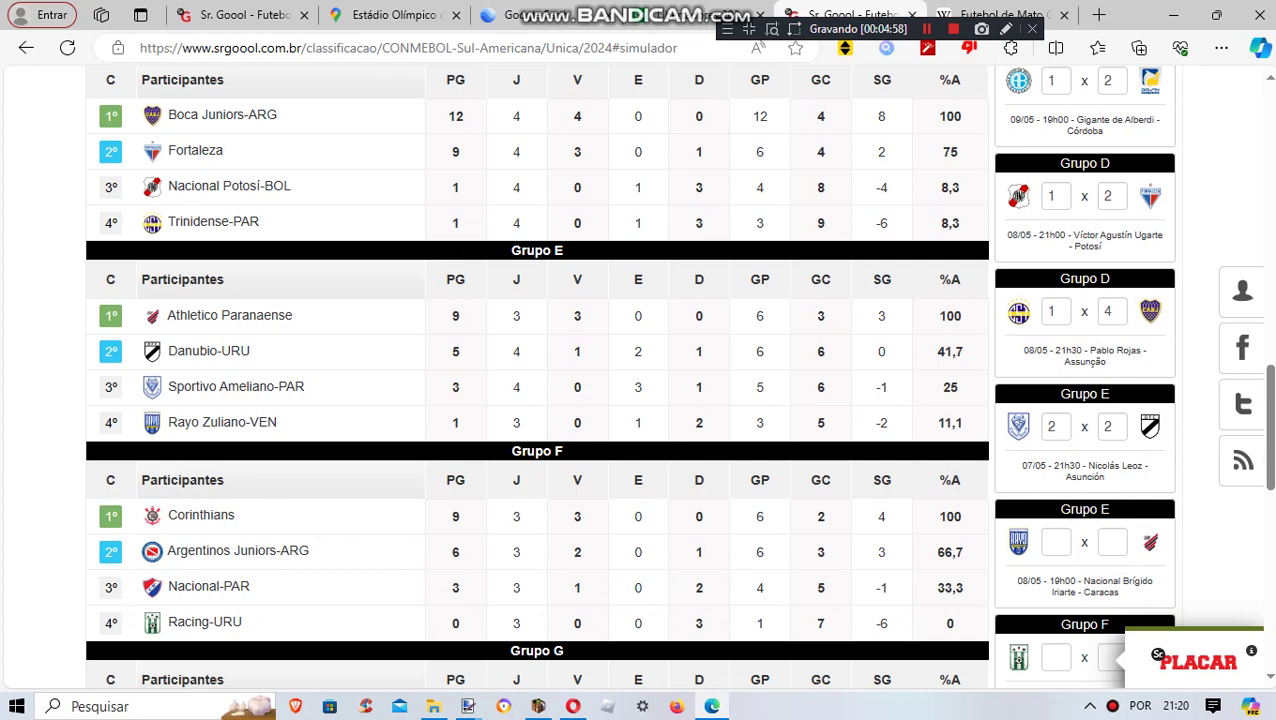
click(1056, 542)
Change Sportivo Ameliano's goals against Danubio in the fourth round to 1.
click(1056, 427)
text(1)
key(BackSpace)
key(BackSpace)
text(1)
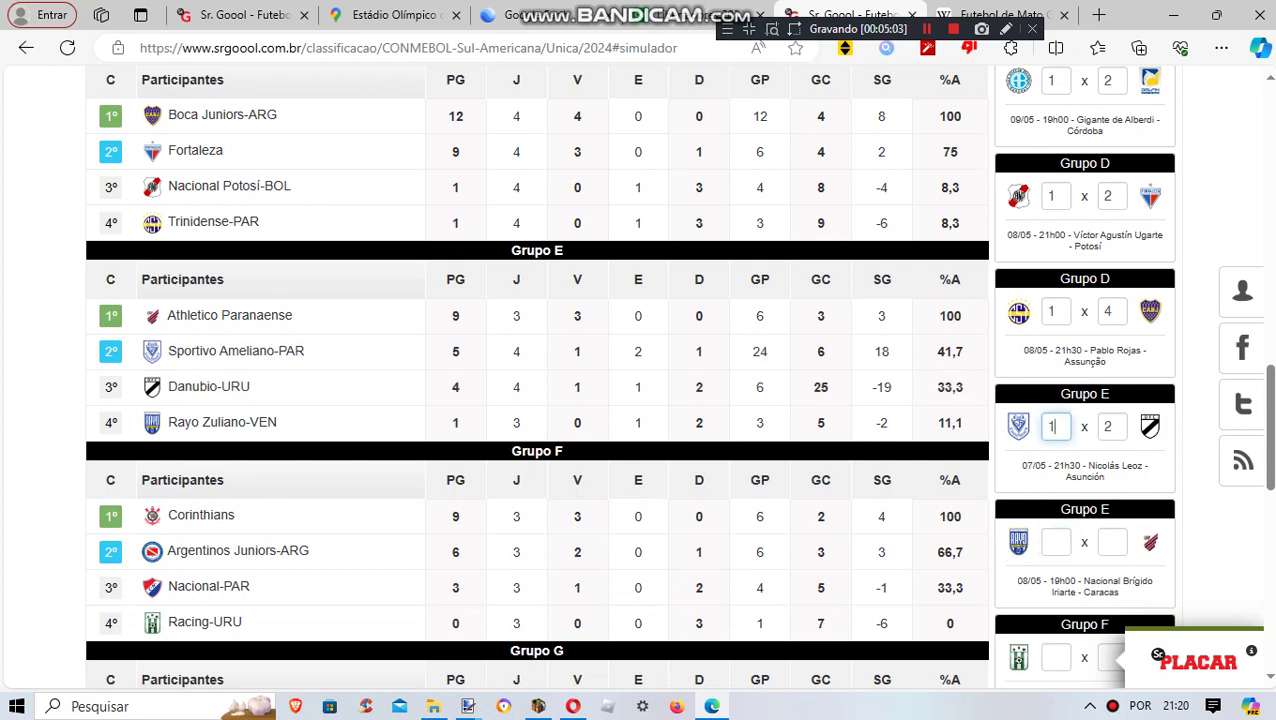
key(Tab)
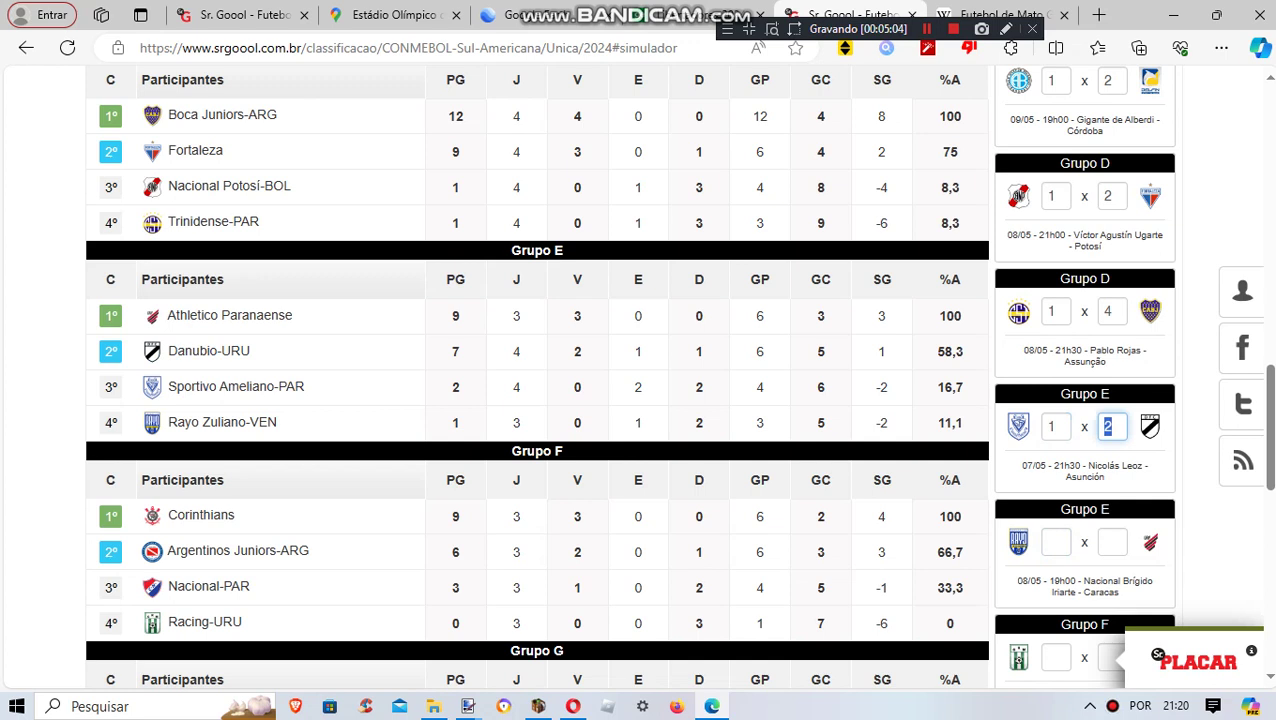
Enter the fourth-round Group E score for Rayo Zuliano versus Athletico Paranaense as 0-1.
key(Tab)
text(0)
key(Tab)
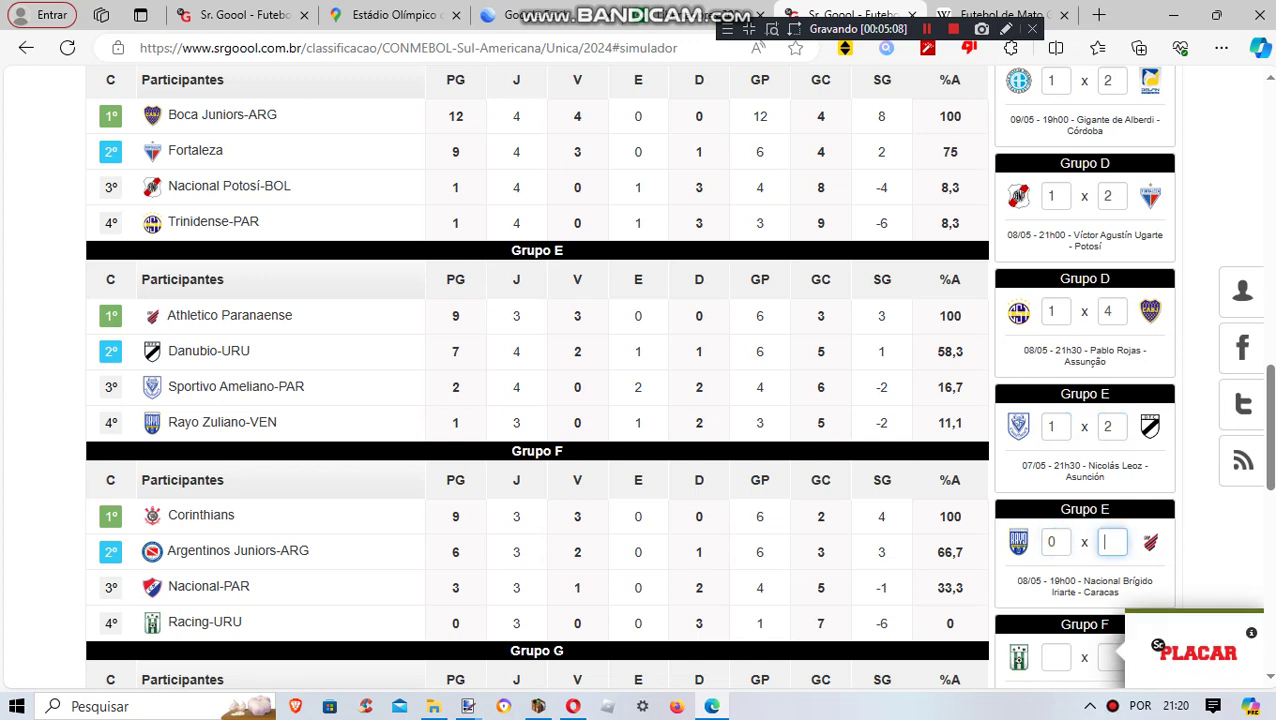
text(1)
key(Tab)
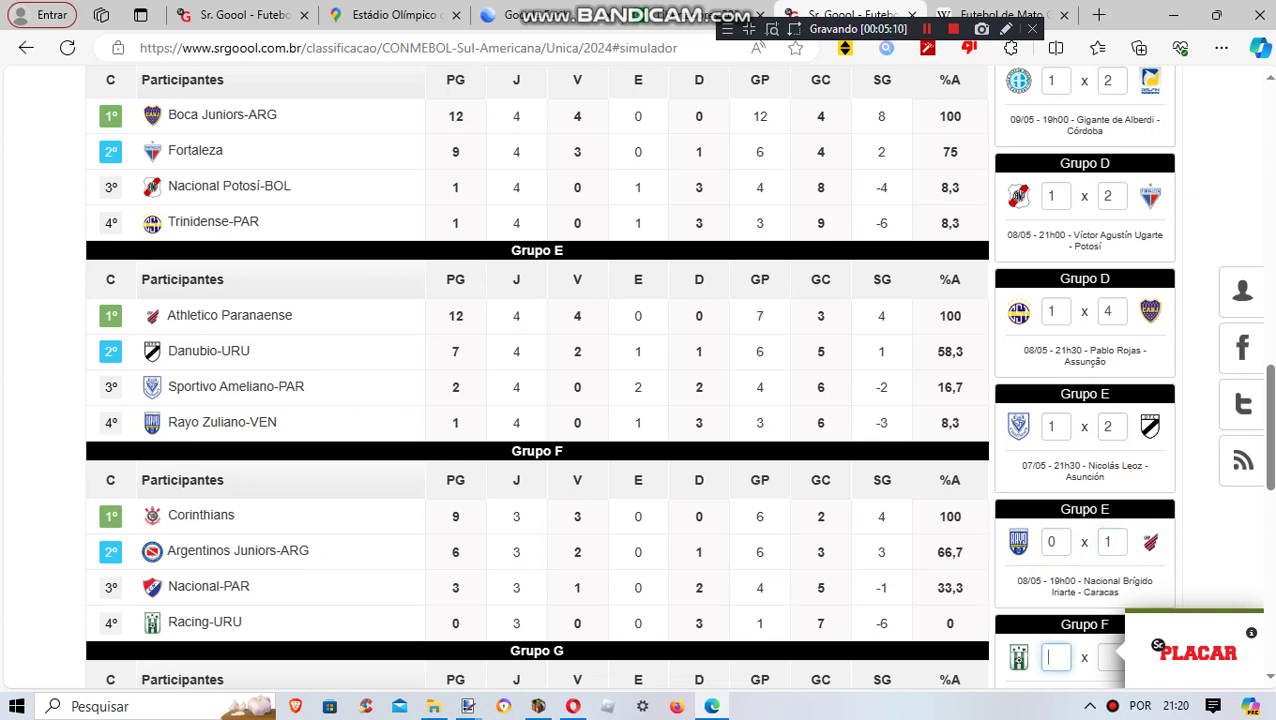
Enter the fourth-round Group F scores: Racing-URU 0-2 Argentinos Juniors and Nacional-PAR 1-2 Corinthians.
scroll(638, 376, down, 2)
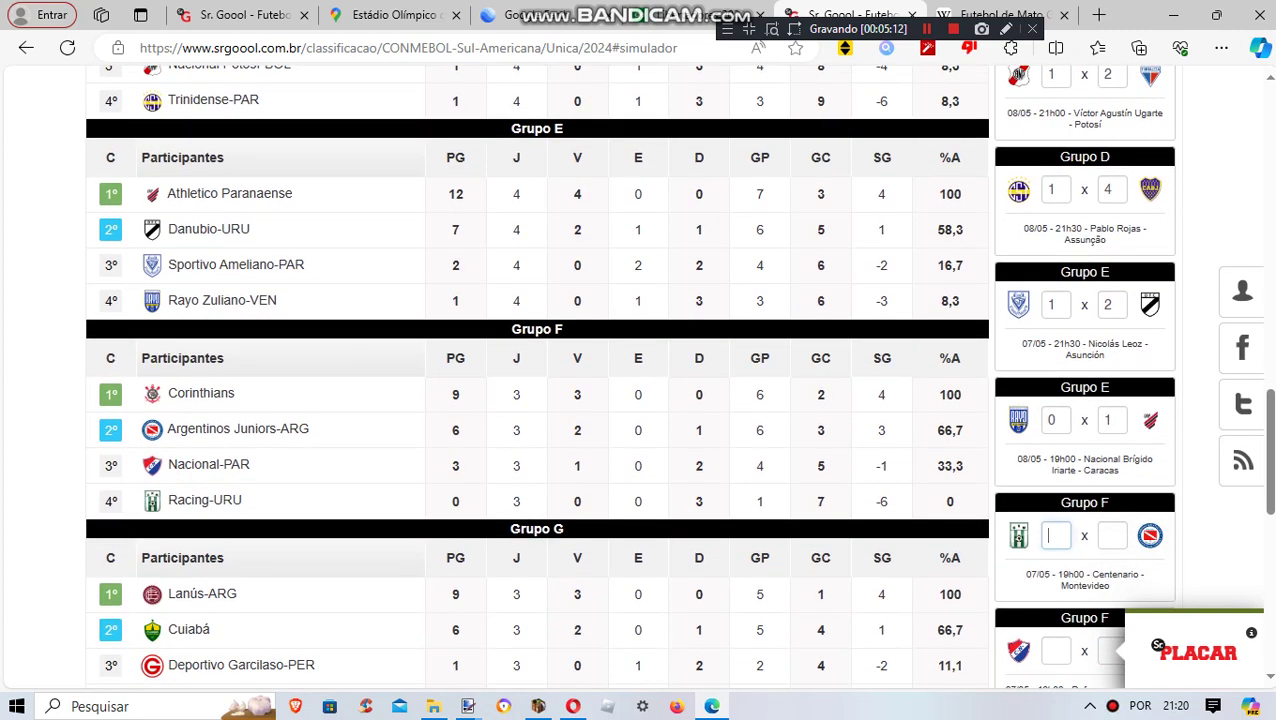
text(0)
key(Tab)
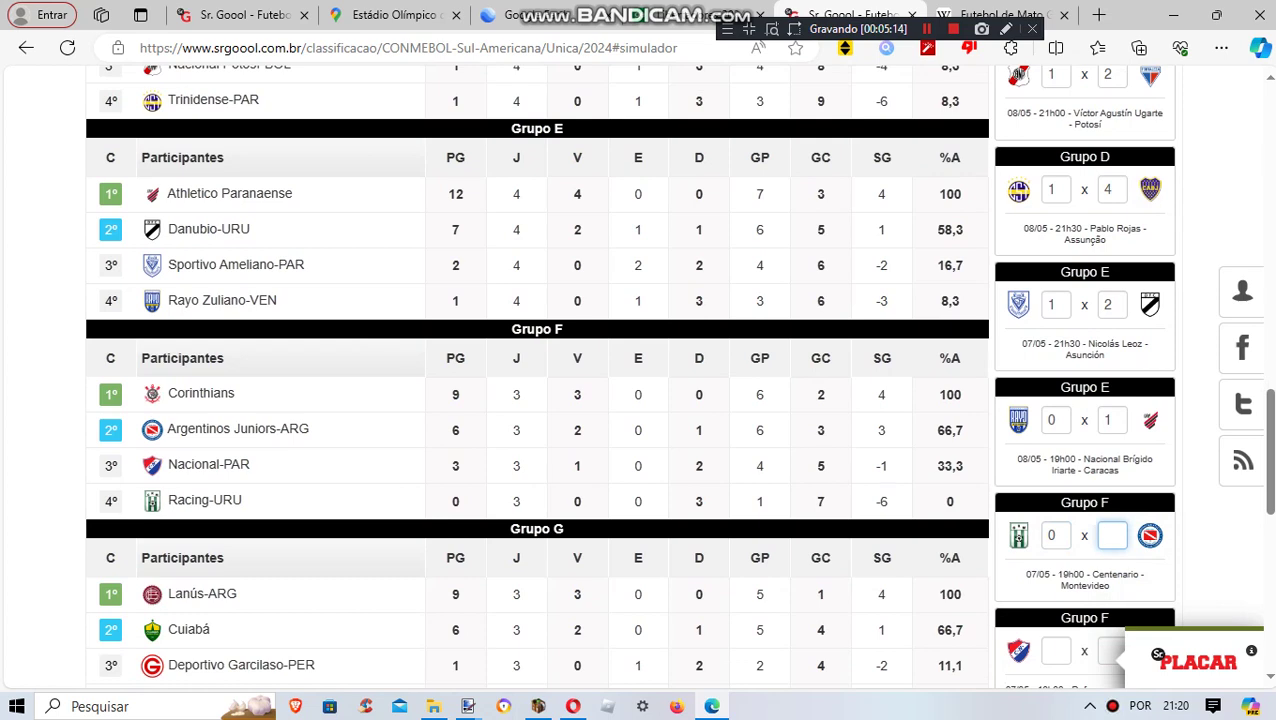
text(2)
key(Tab)
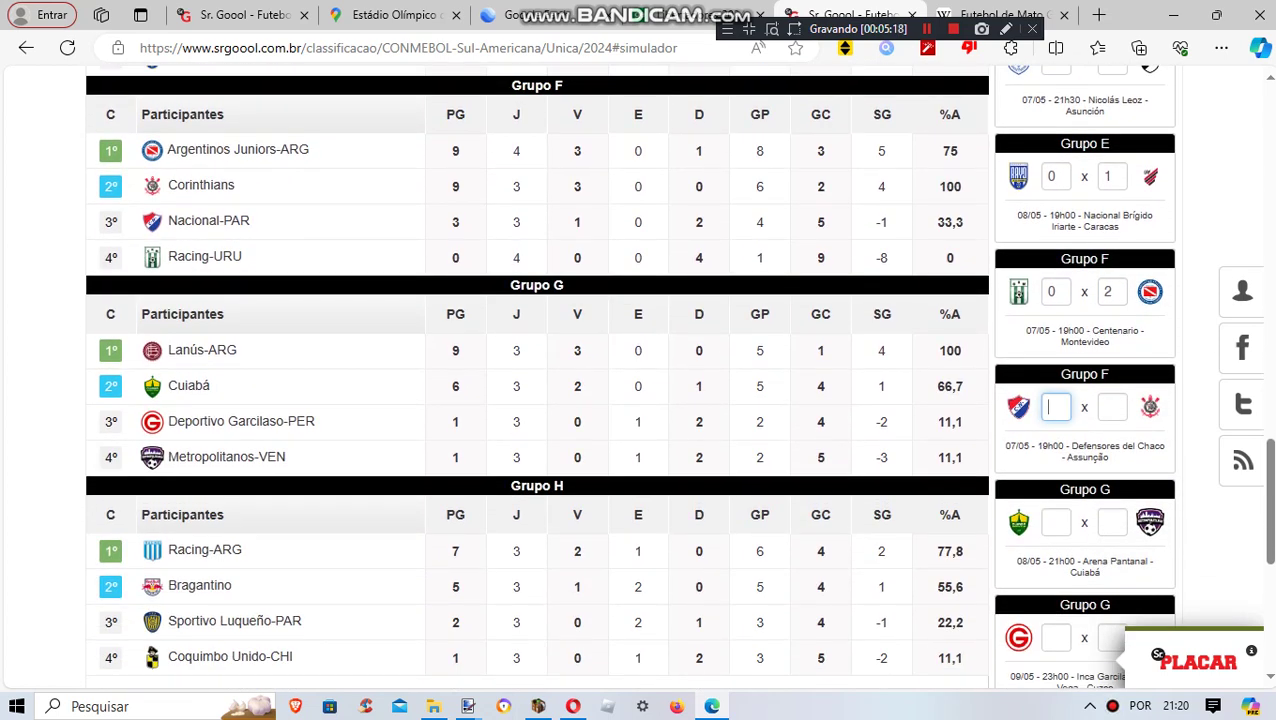
key(Tab)
text(2)
key(Tab)
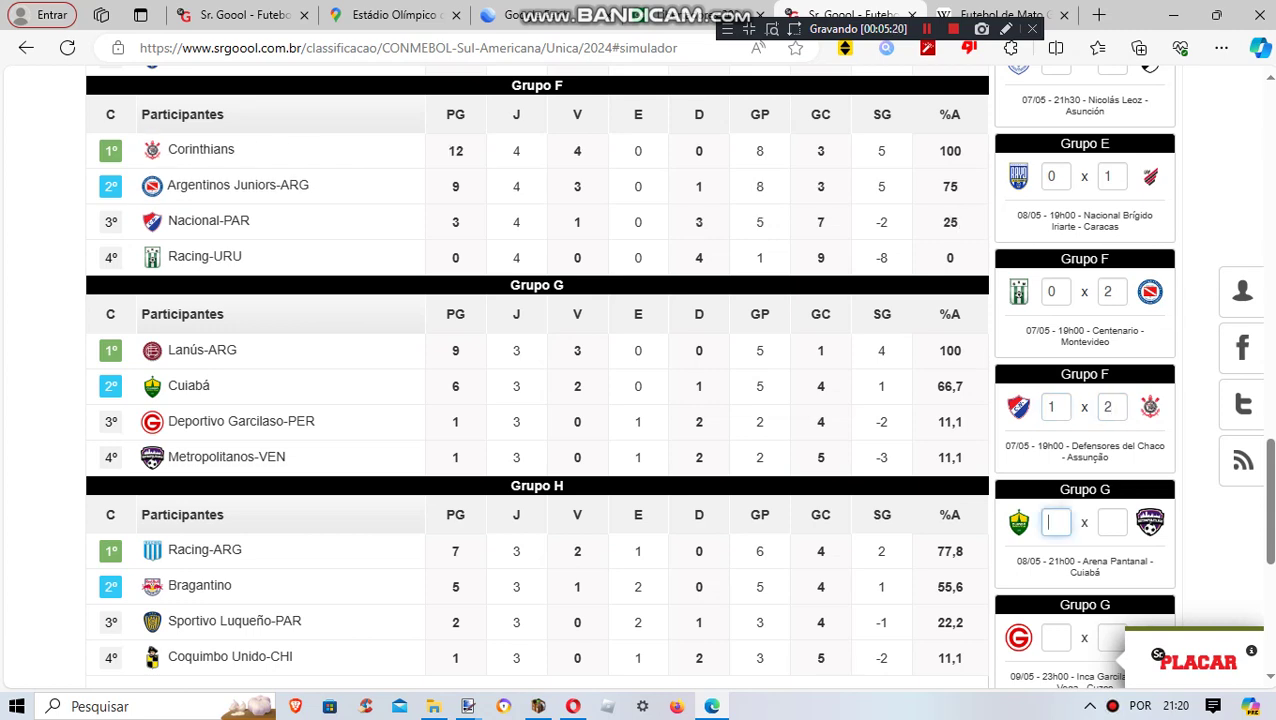
Enter the fourth-round Group G scores: Cuiabá 2-1 Metropolitanos and Deportivo Garcilaso 0-1 Lanús.
text(2)
key(Tab)
text(1)
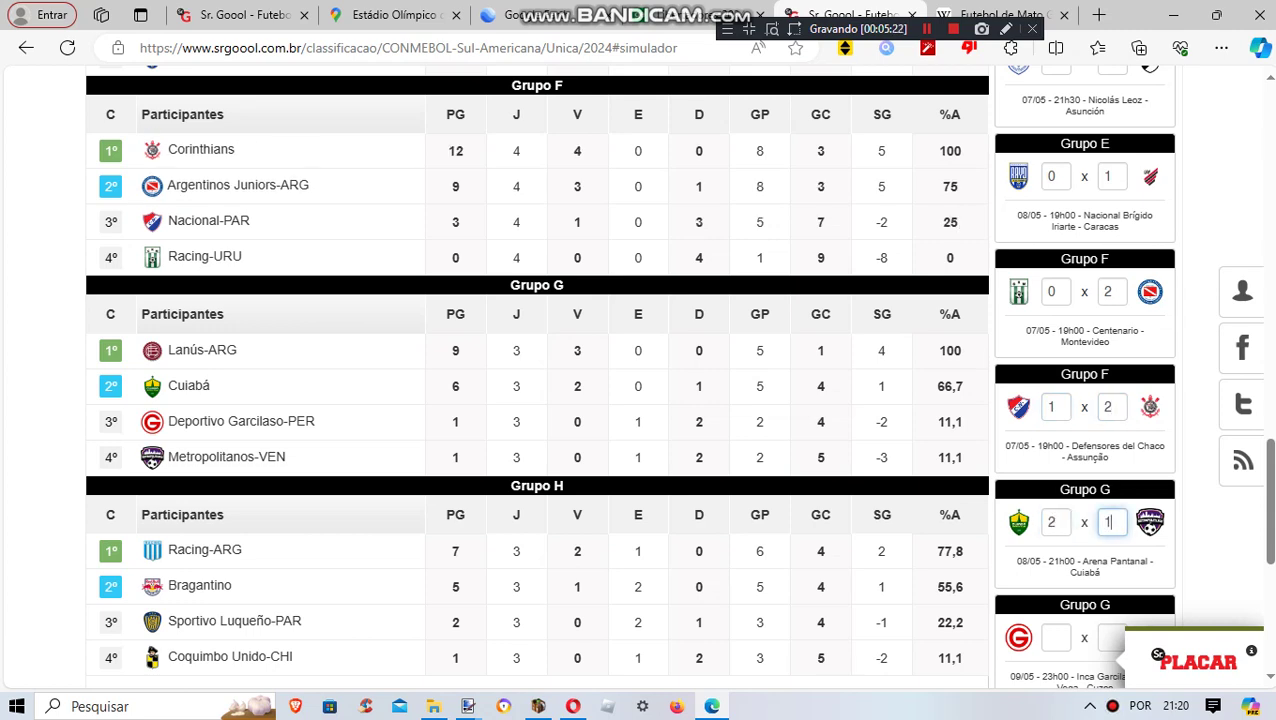
key(Tab)
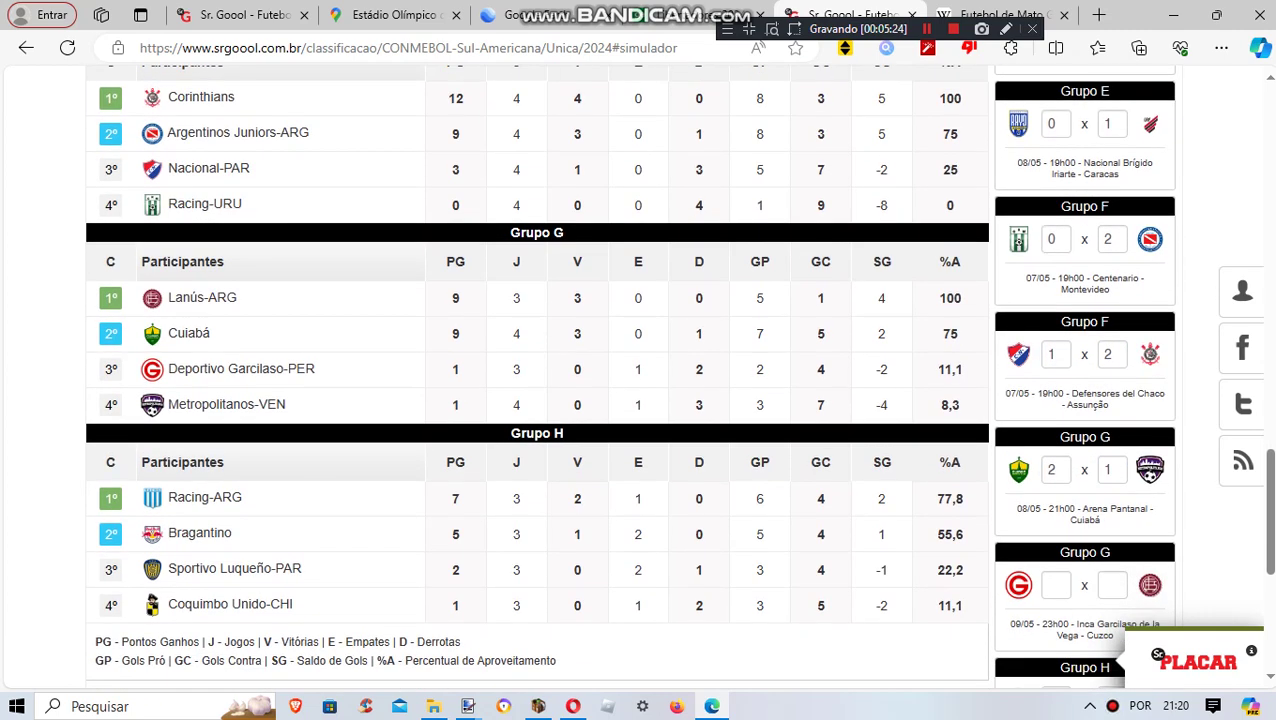
click(1056, 585)
text(0)
key(Tab)
text(1)
key(Tab)
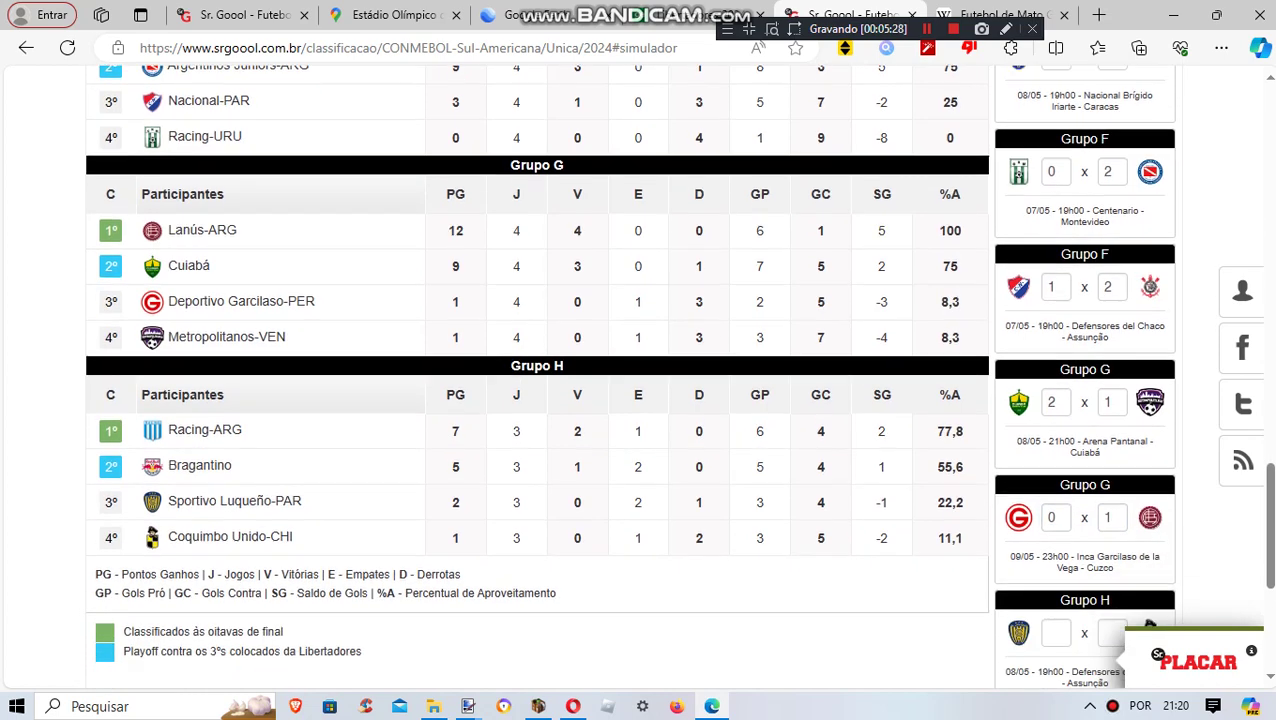
Enter the fourth-round Group H scores: Sportivo Luqueño 1-1 Coquimbo Unido and Bragantino 2-2 Racing-ARG.
text(1)
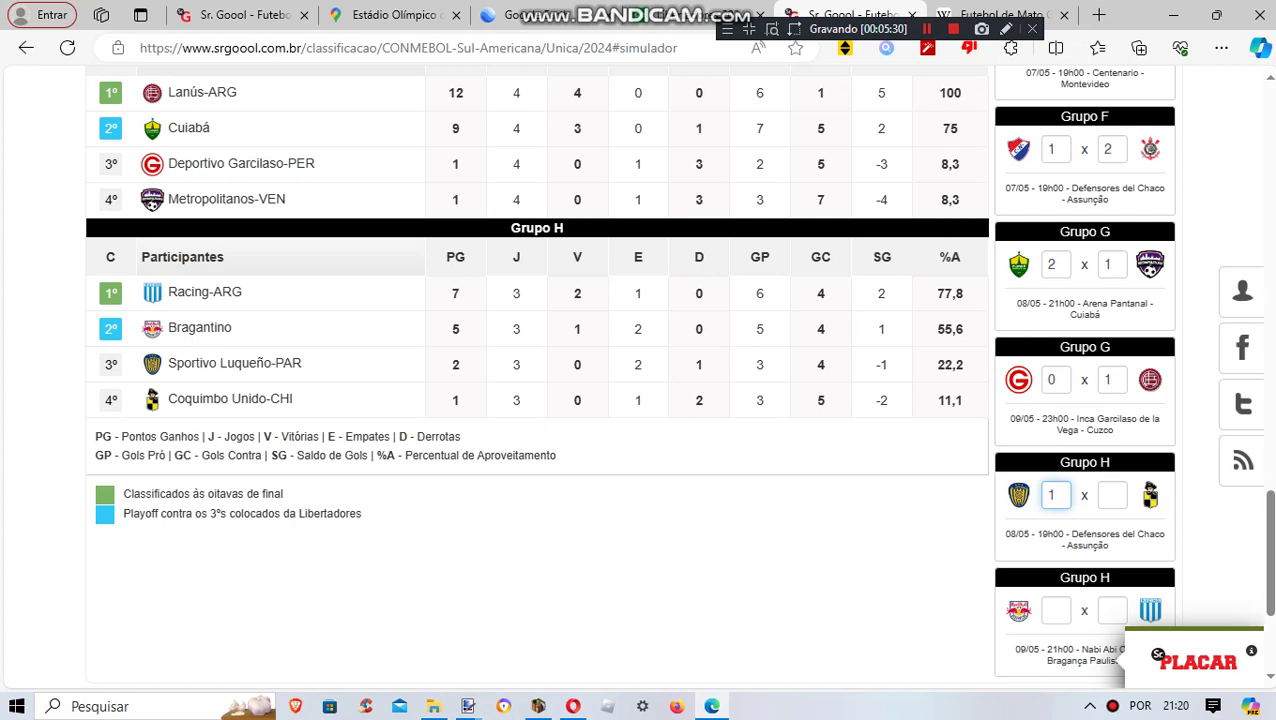
key(Tab)
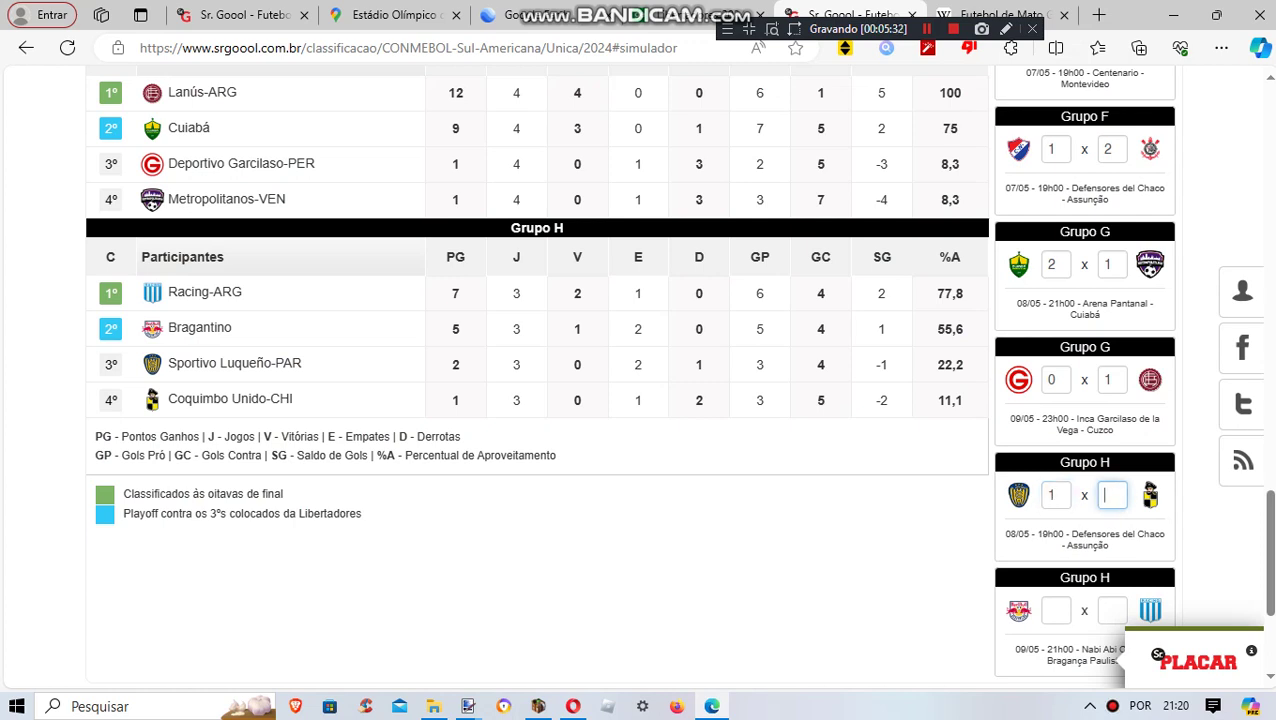
text(1)
key(Tab)
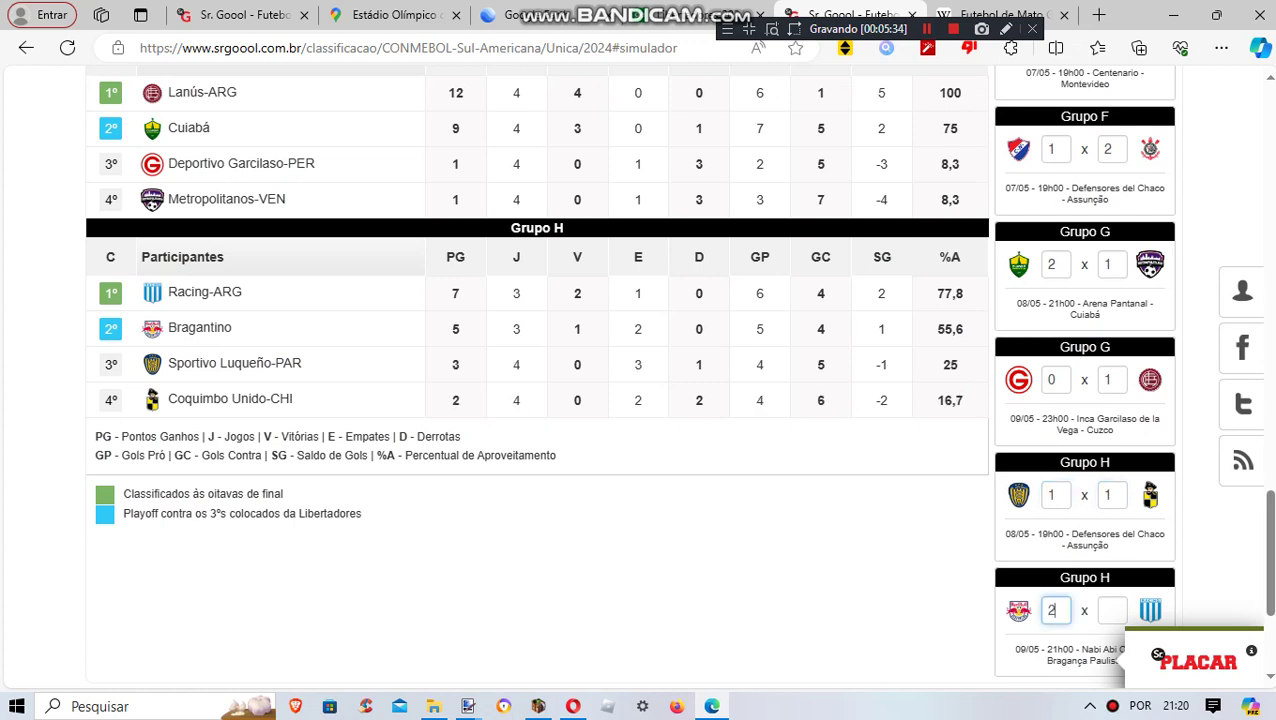
key(Tab)
text(2)
key(Tab)
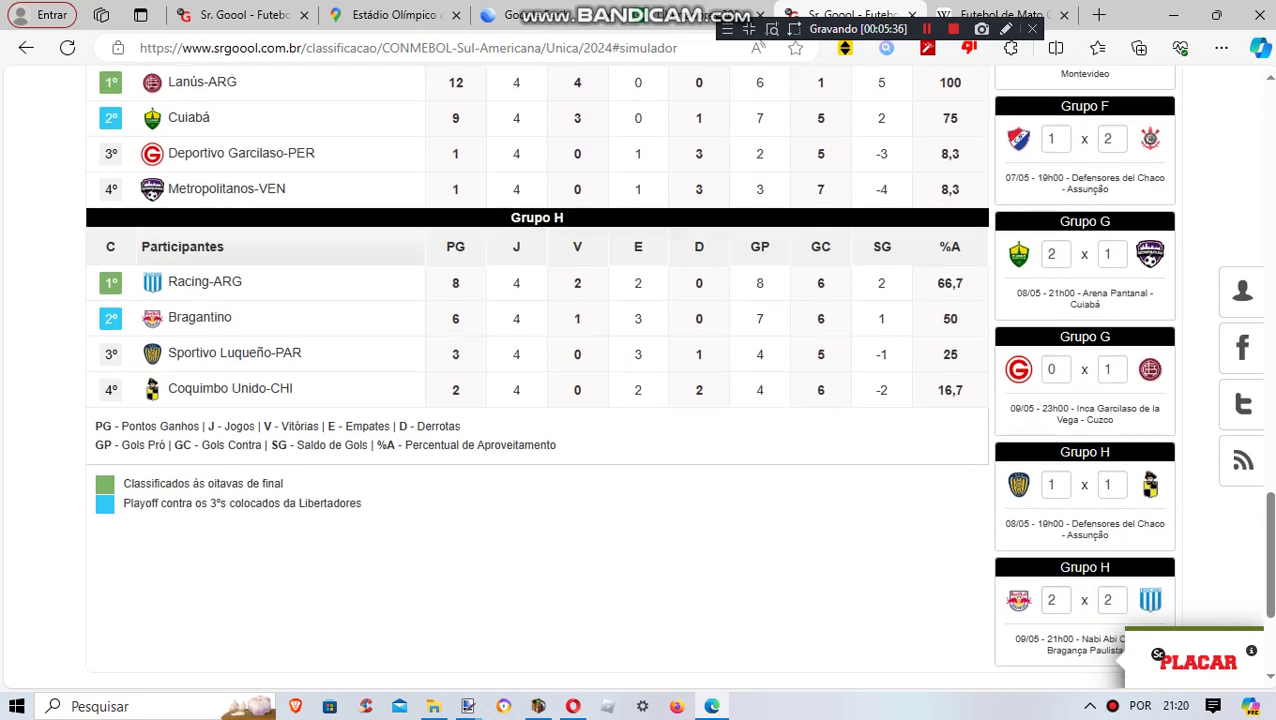
scroll(537, 375, up, 7)
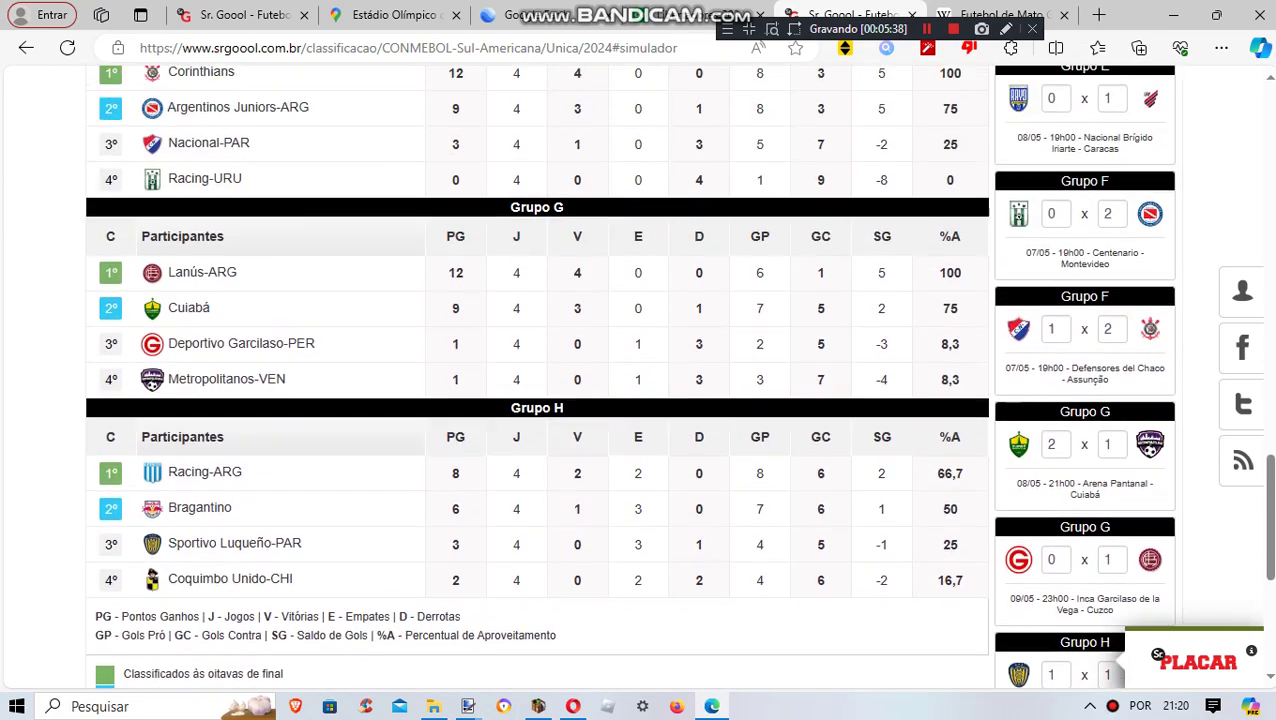
Switch to the fifth round and enter the Group A scores: Defensa y Justicia 2-1 Independiente Medellín and Universidad César Vallejo 1-2 Always Ready.
scroll(537, 375, up, 8)
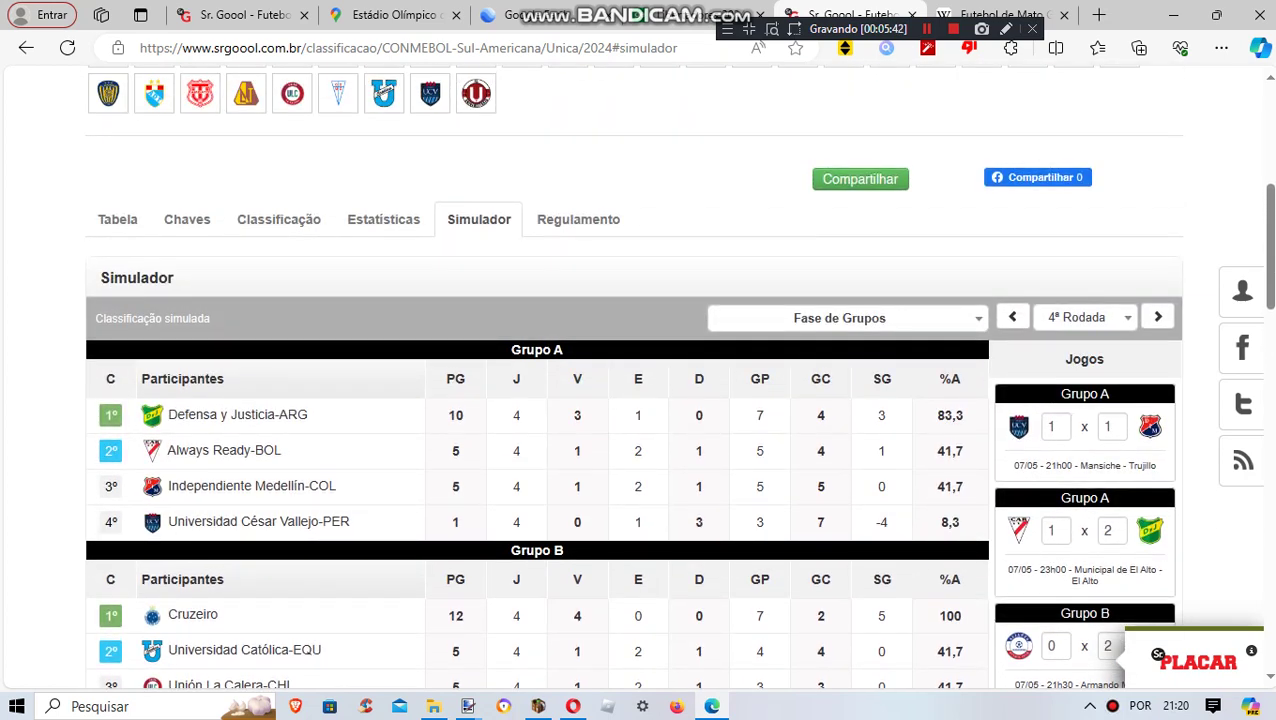
click(1158, 317)
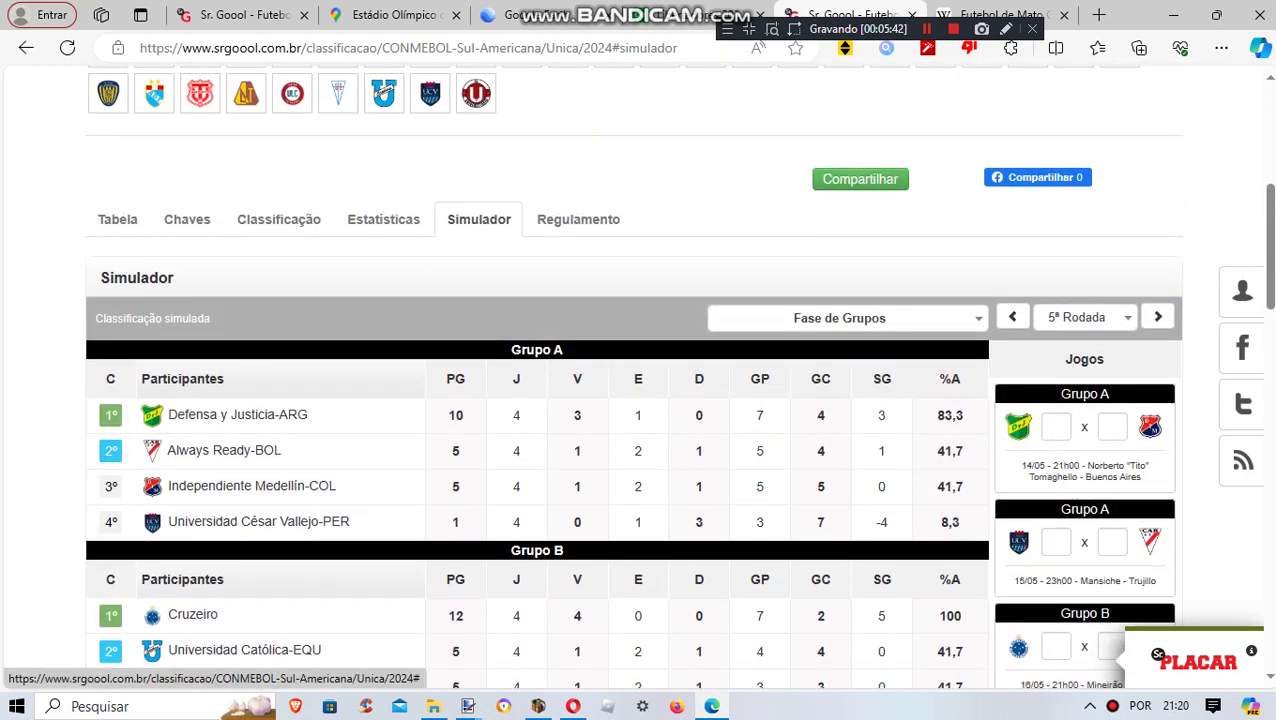
click(1056, 427)
text(2)
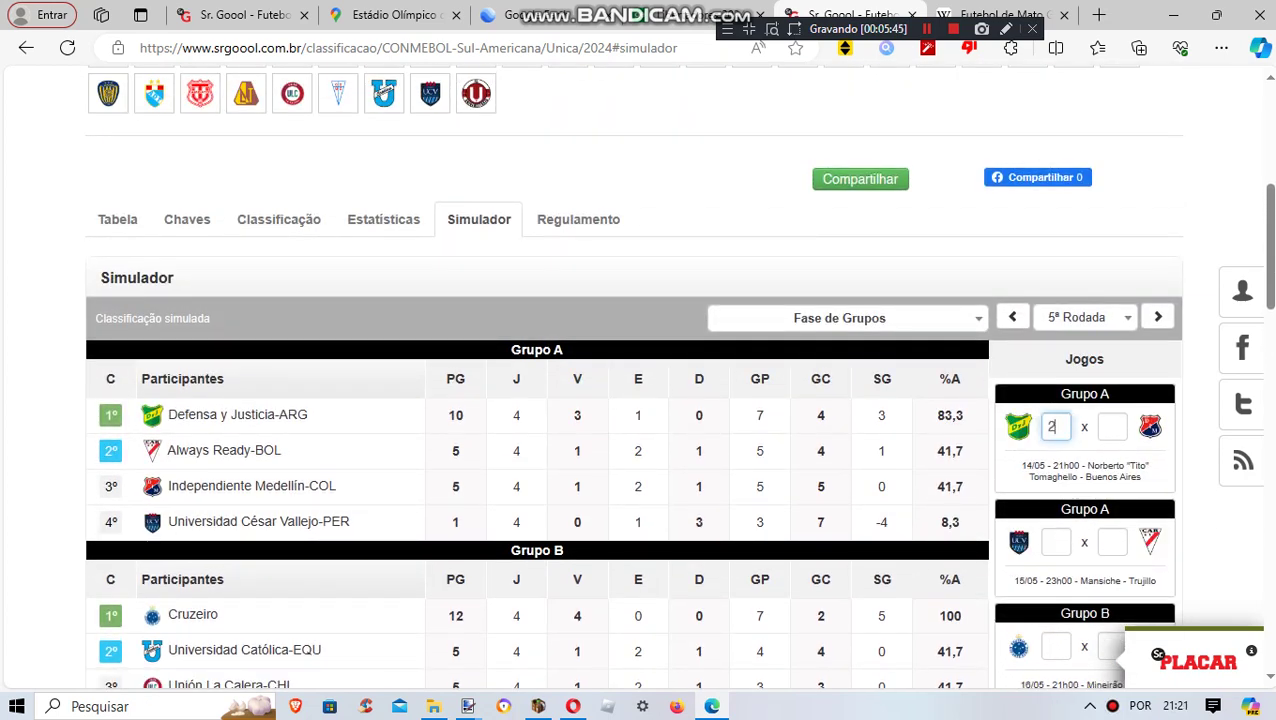
text(1)
key(Tab)
text(1)
key(Tab)
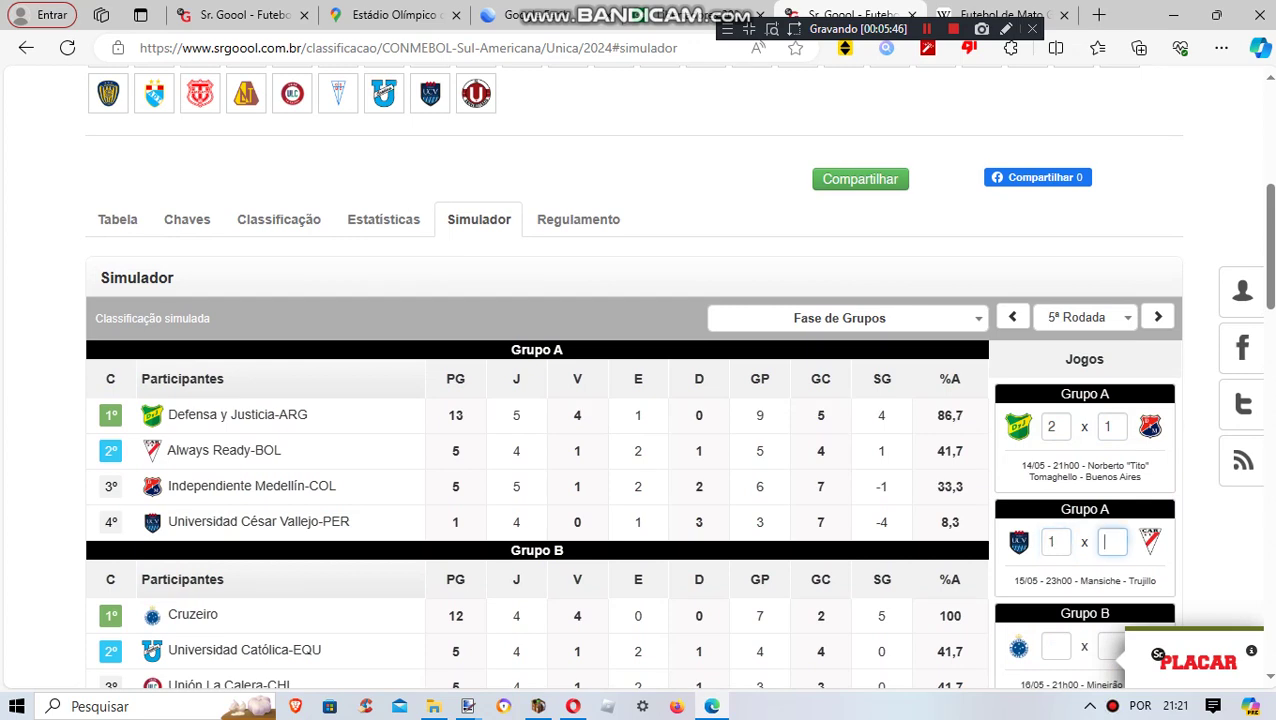
text(2)
Enter the fifth-round Group B scores: Cruzeiro 2-0 Unión La Calera and Universidad Católica 1-1 Alianza.
scroll(1056, 430, down, 3)
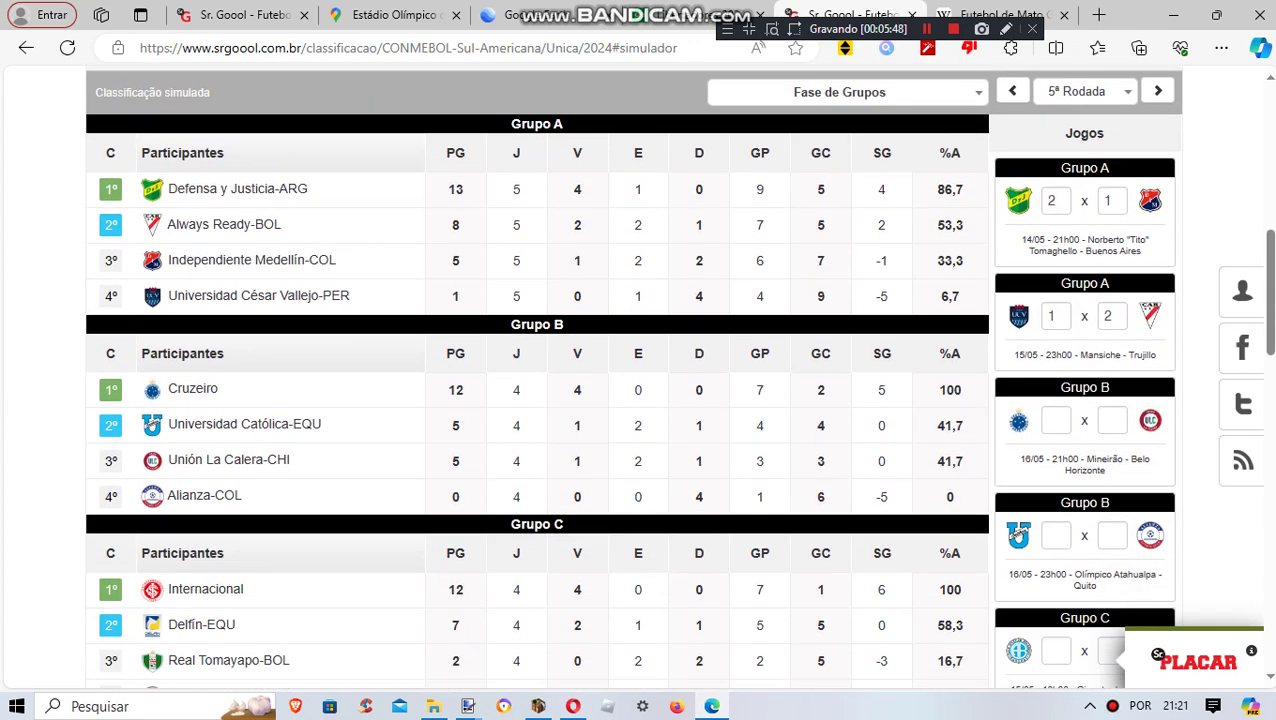
click(1056, 420)
text(2)
key(Tab)
key(Tab)
text(1)
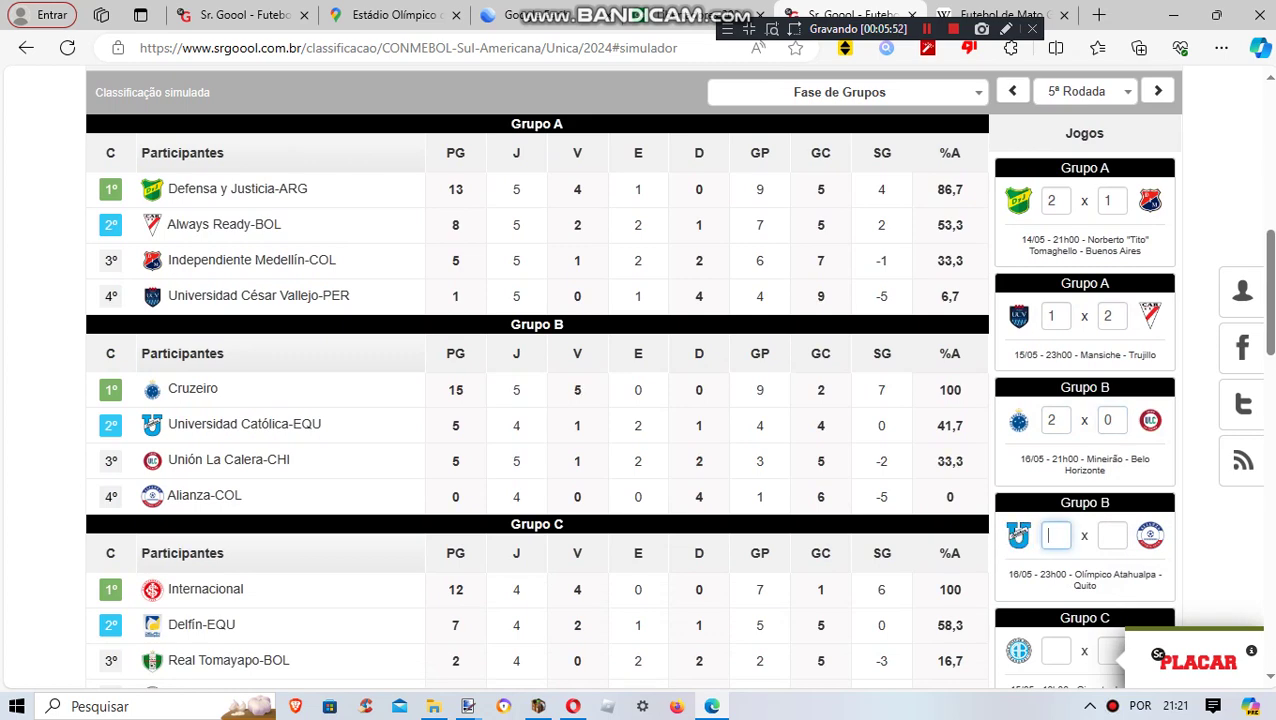
key(Tab)
key(Tab)
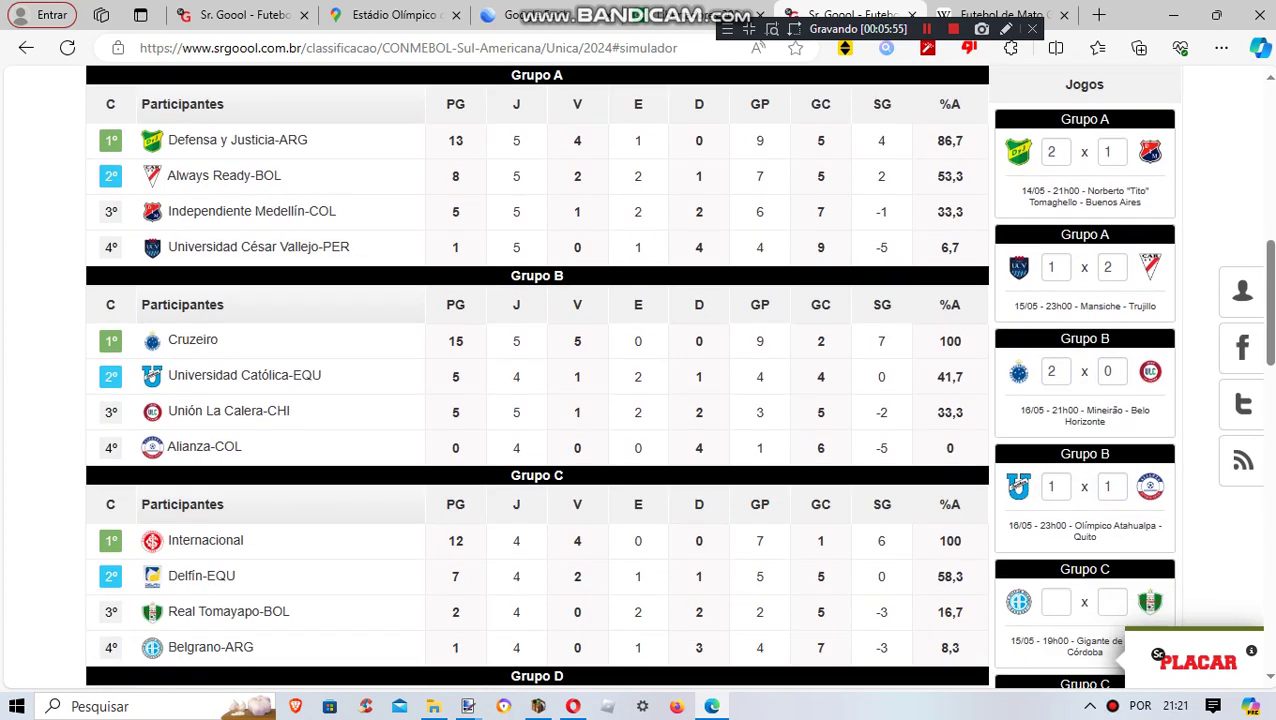
Enter the fifth-round Group C scores: Belgrano 1-0 Real Tomayapo and Internacional 2-1 Delfín.
text(1)
key(Tab)
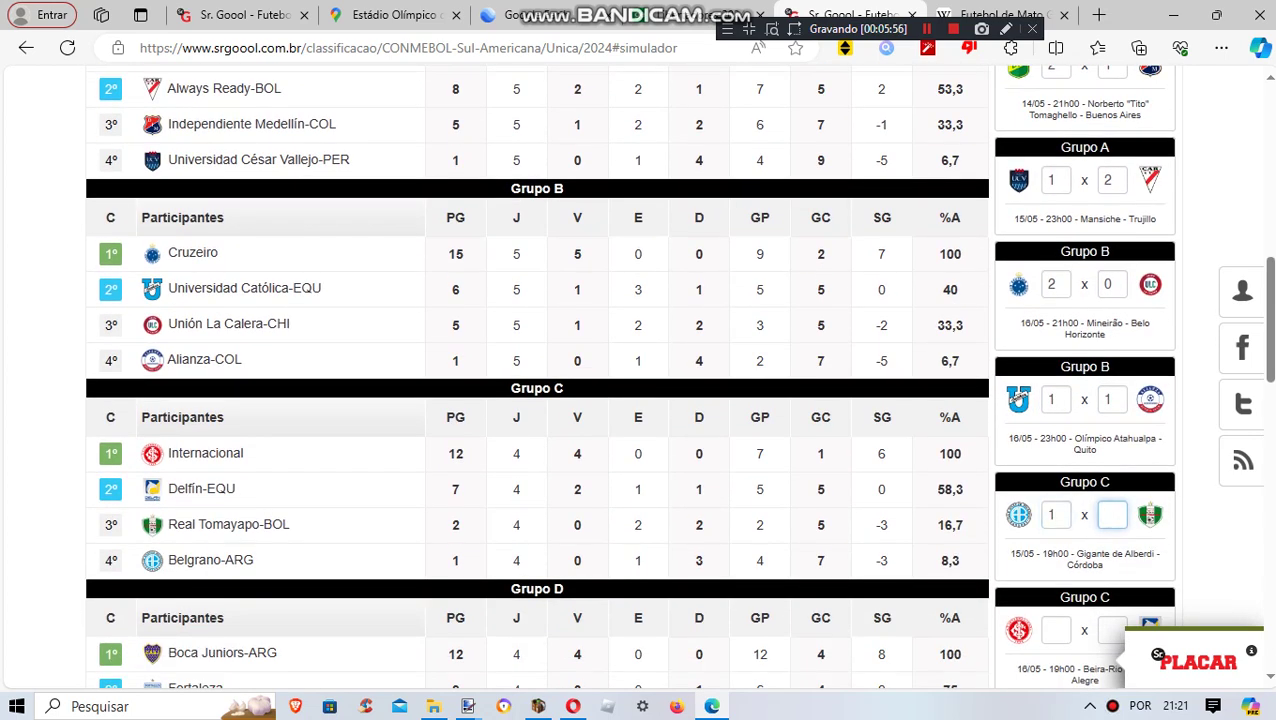
text(0)
key(Tab)
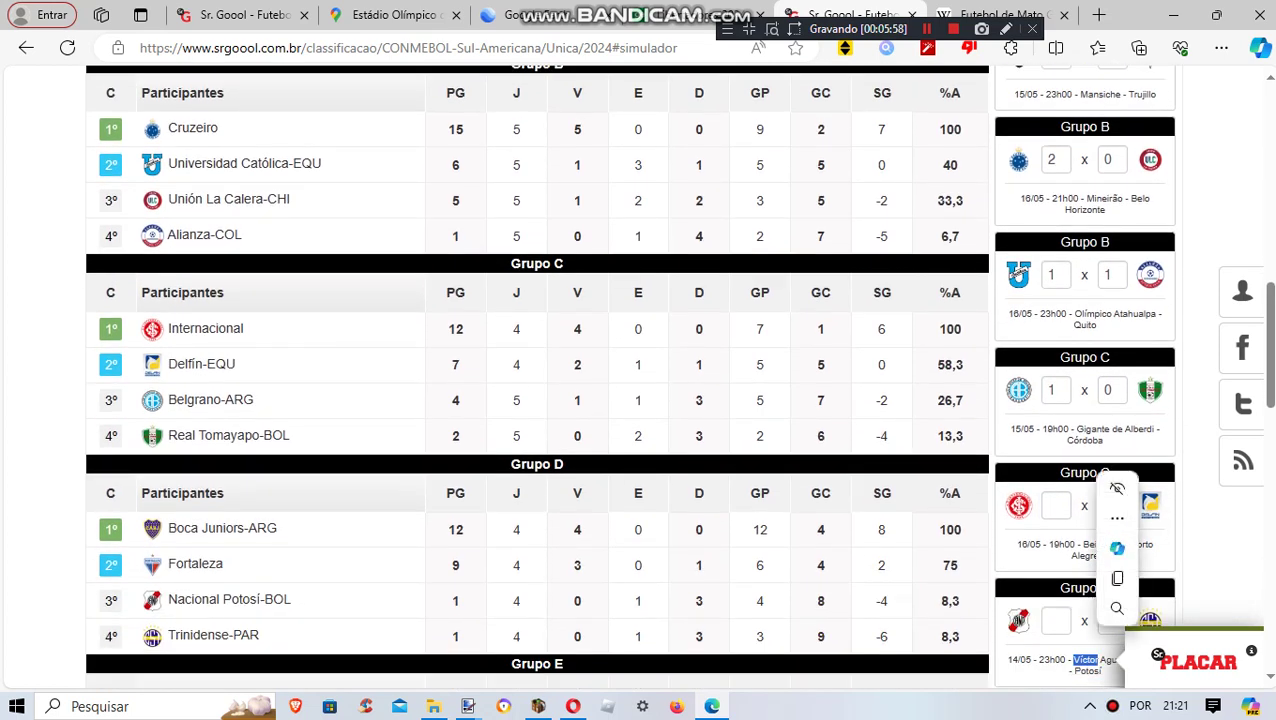
text(2)
key(Tab)
text(1)
key(Tab)
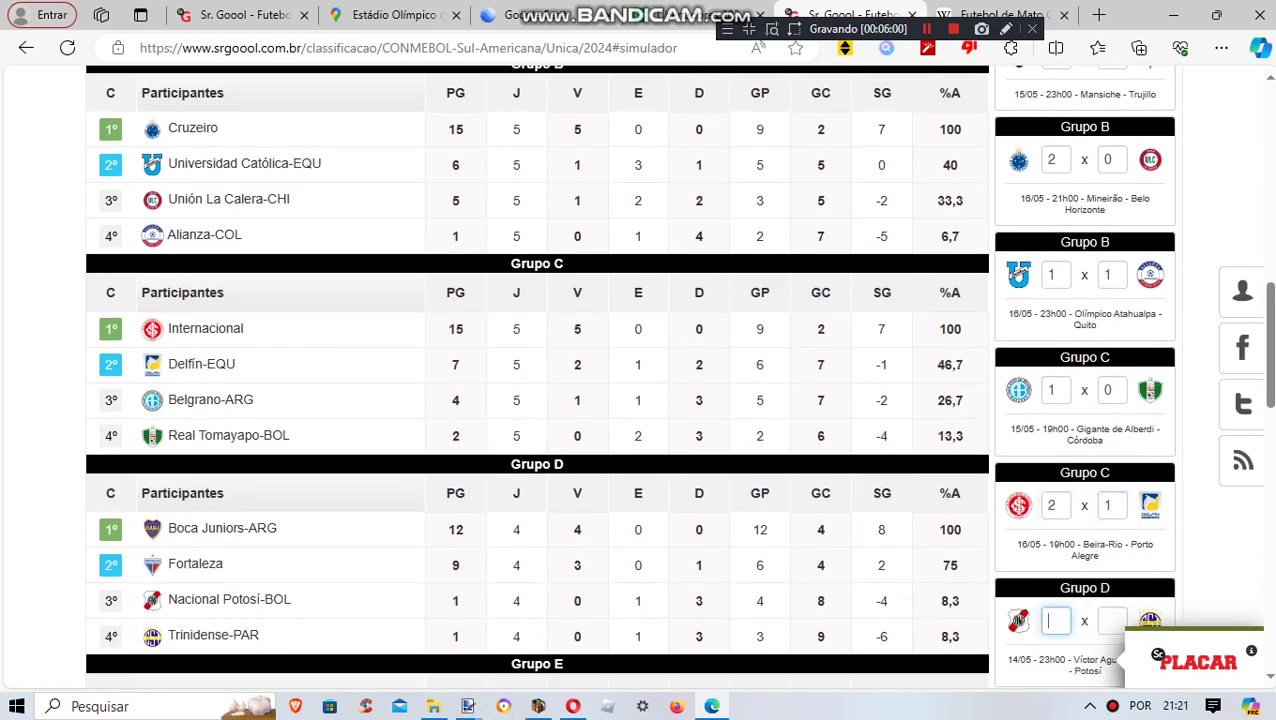
Enter the fifth-round Group D score for Nacional Potosí versus Trinidense as 1-1, correcting the mistyped home goals.
text(1)
key(Tab)
text(1)
key(Tab)
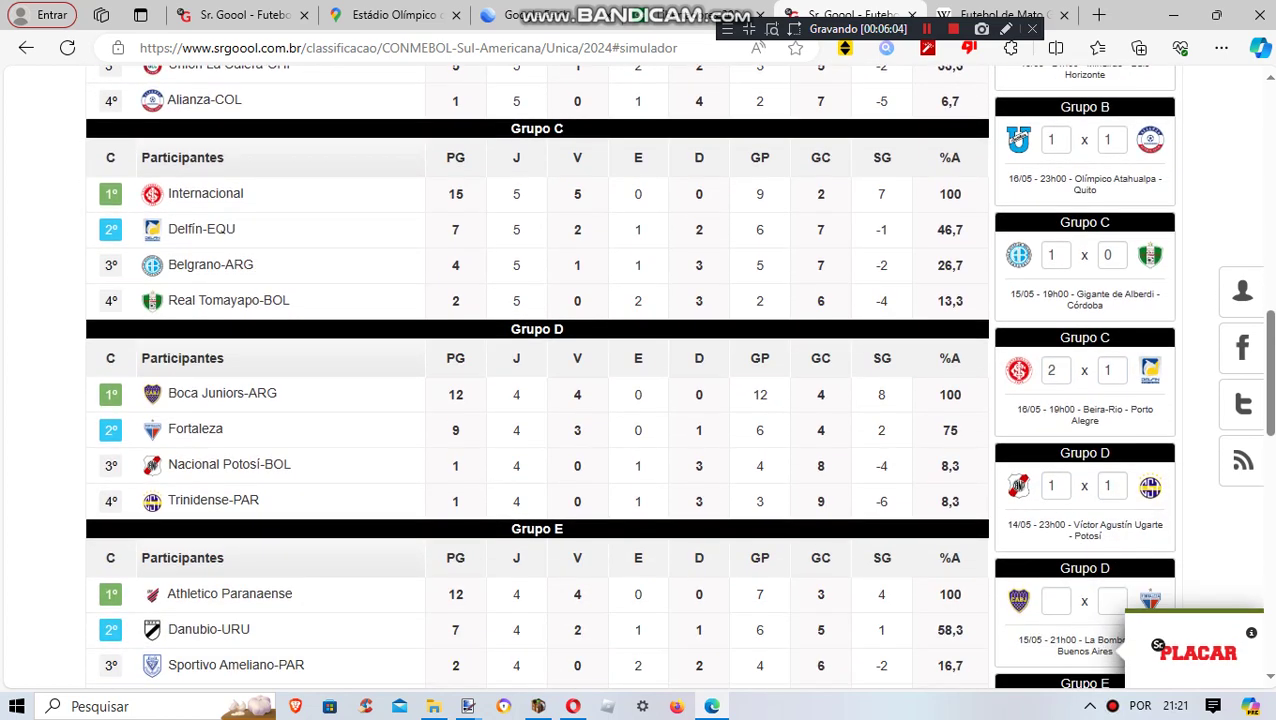
click(1056, 601)
key(shift+Tab)
key(shift+Tab)
text(1)
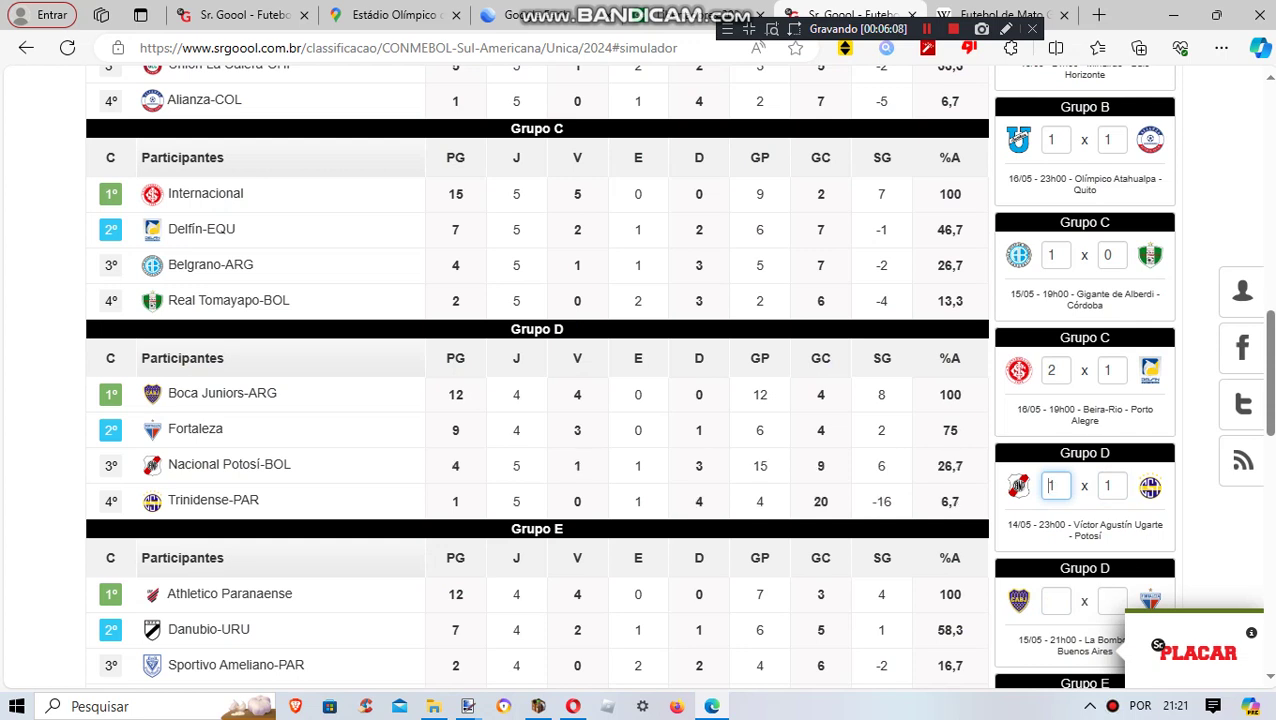
key(BackSpace)
key(Tab)
key(Tab)
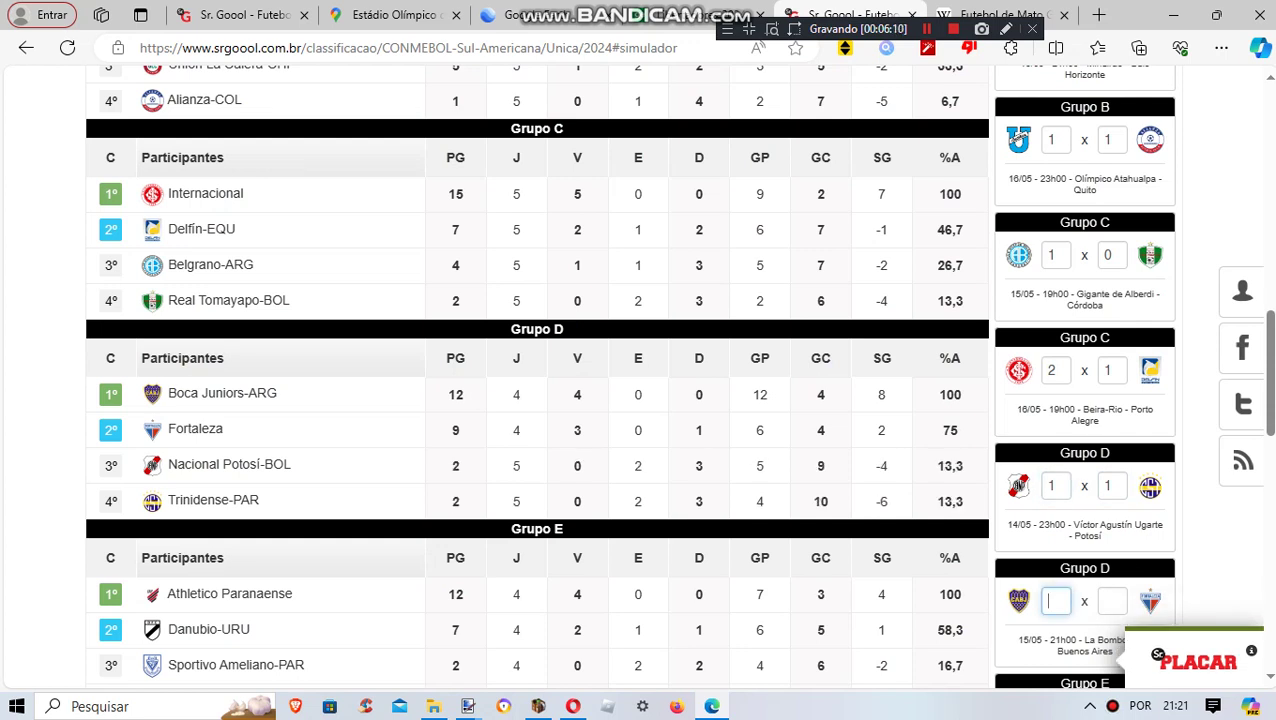
Enter the fifth-round Group D score for Boca Juniors versus Fortaleza as 2-1.
text(2)
key(Tab)
text(1)
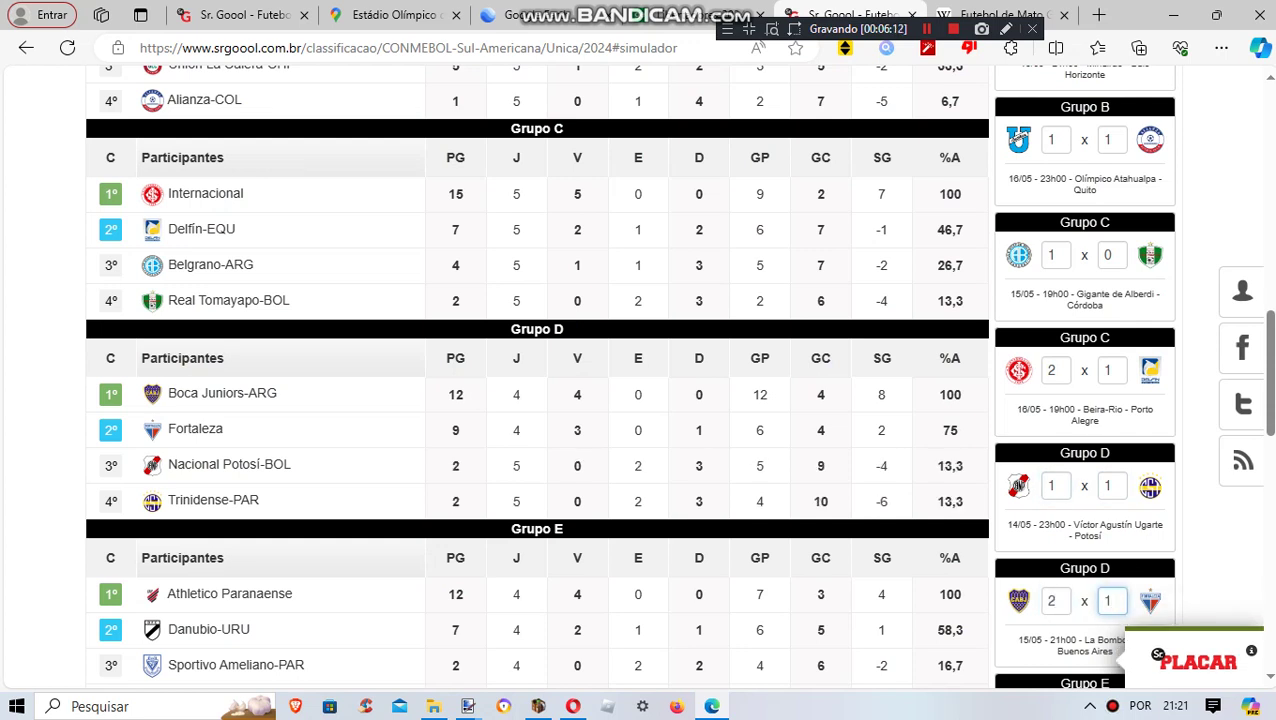
Enter the fifth-round Group E scores: Sportivo Ameliano 2-1 Rayo Zuliano and Athletico Paranaense 2-1 Danubio.
scroll(635, 376, down, 1)
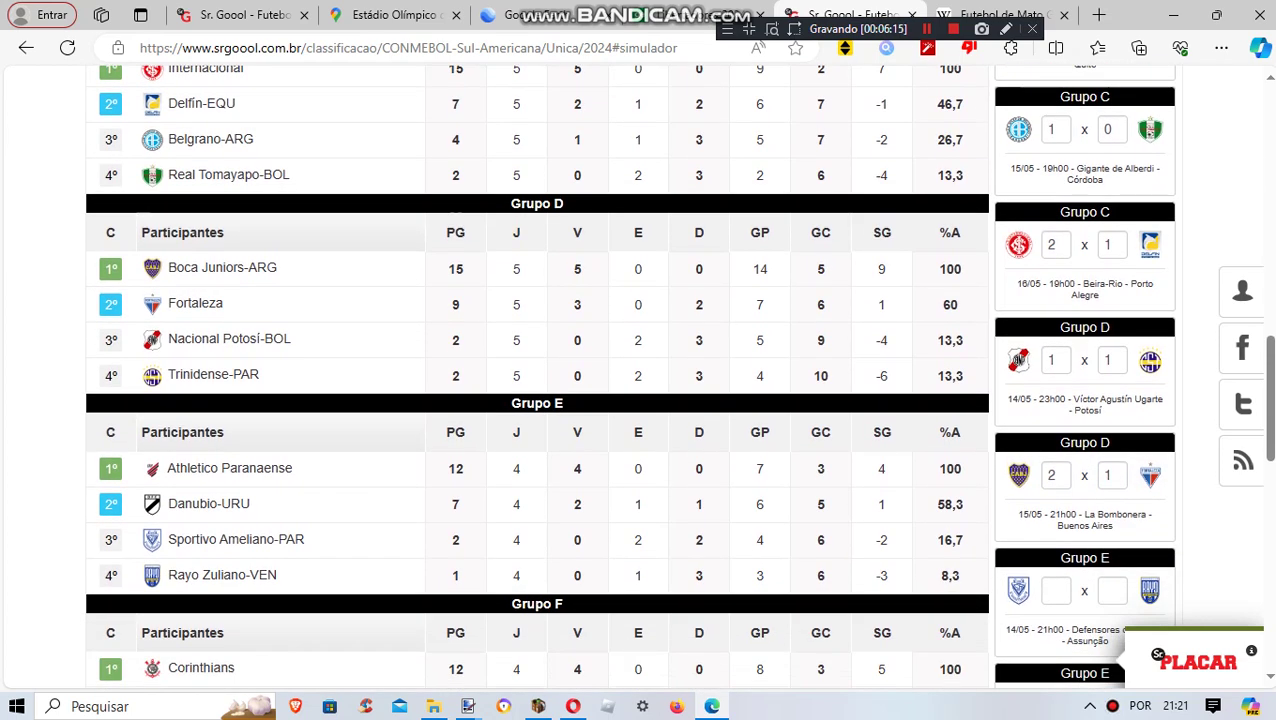
click(1056, 591)
text(2)
key(Tab)
text(1)
key(Tab)
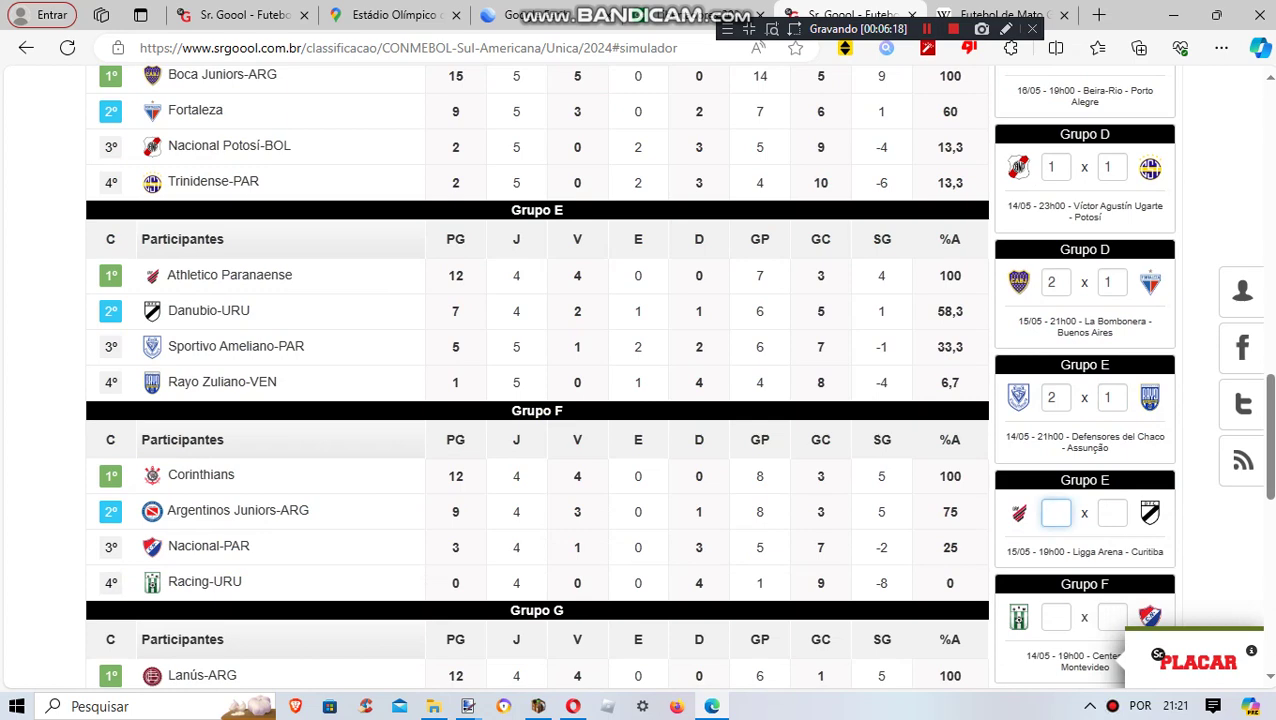
text(2)
key(Tab)
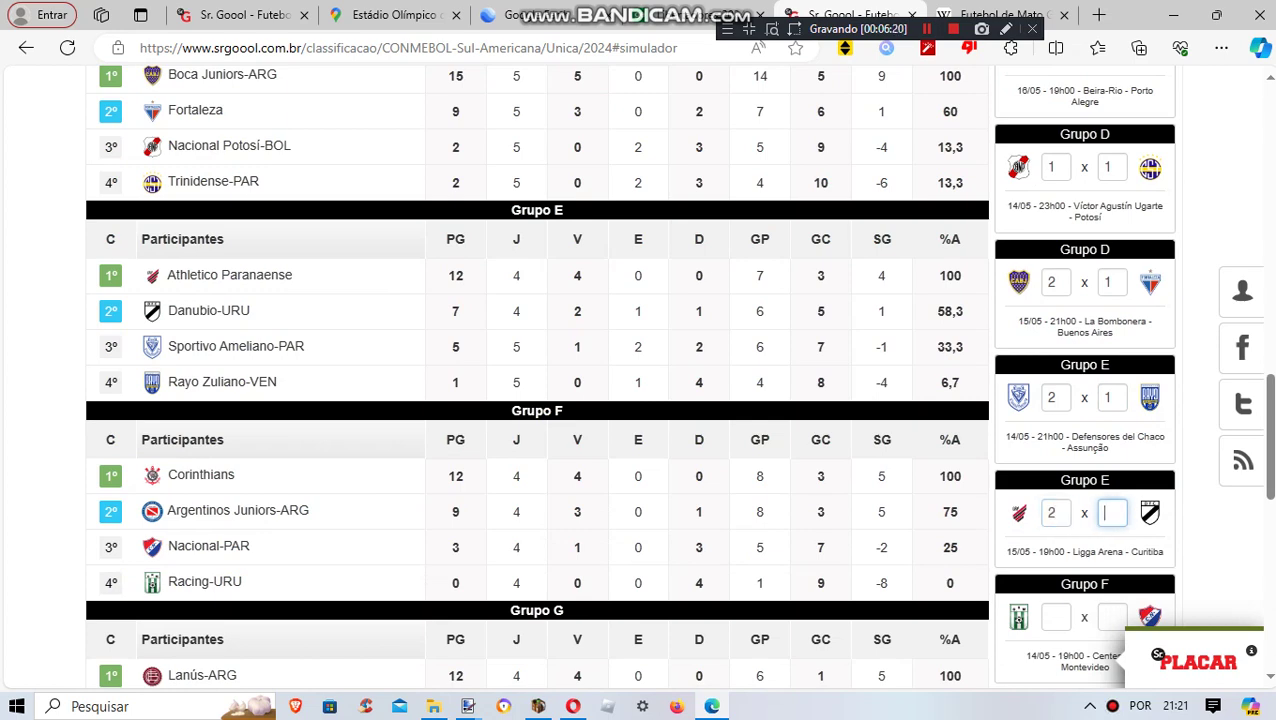
text(1)
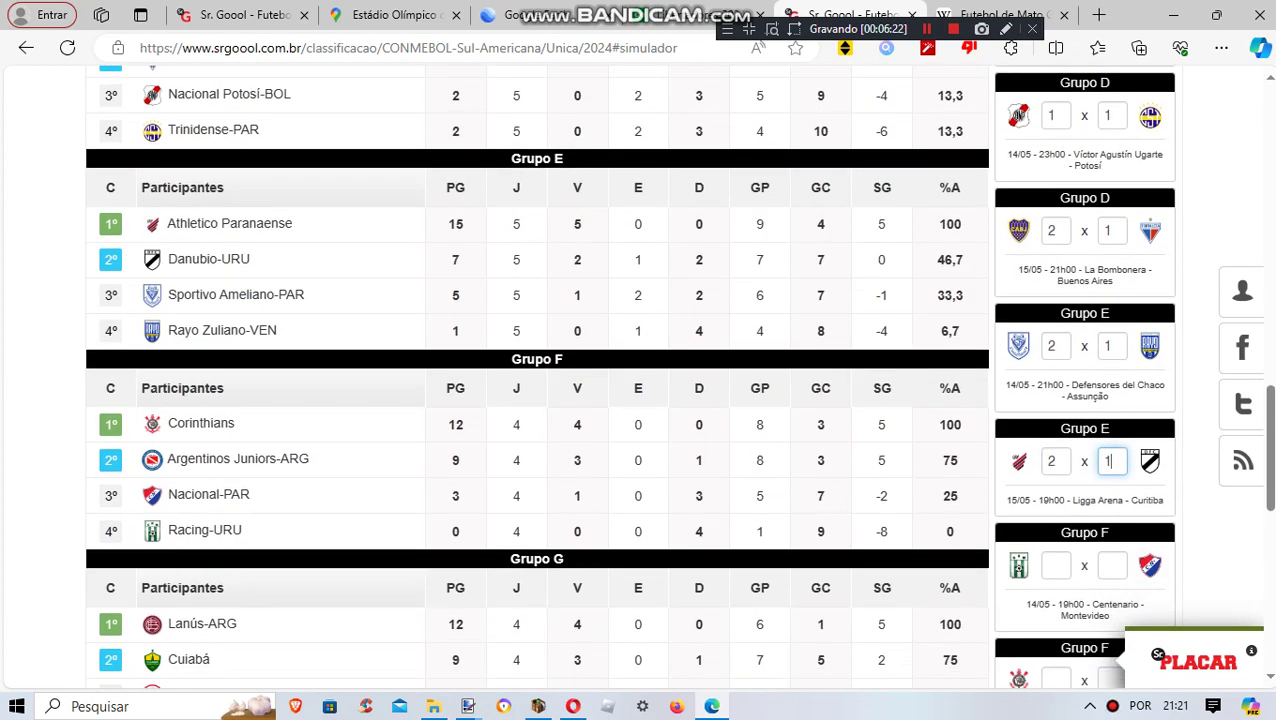
key(shift+Tab)
key(Tab)
key(Tab)
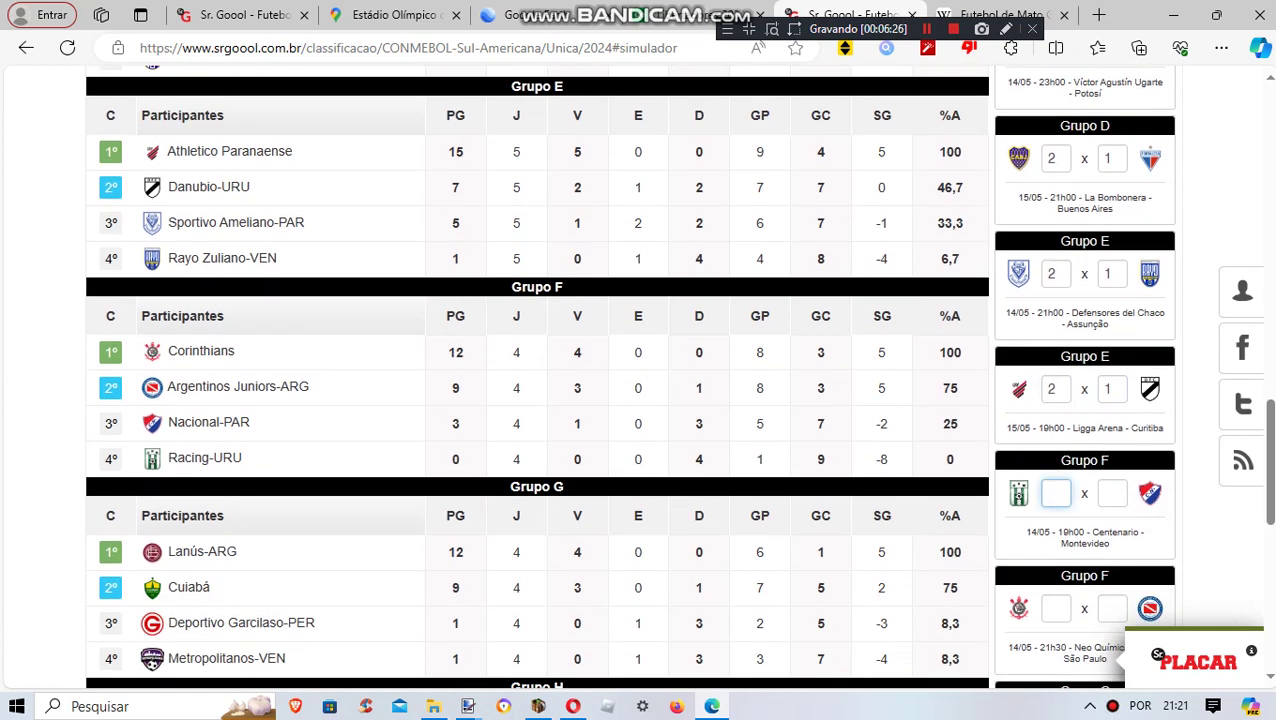
Enter the fifth-round Group F scores: Racing-URU 1-1 Nacional-PAR and Corinthians 2-1 Argentinos Juniors.
text(1)
key(Tab)
text(1)
key(Tab)
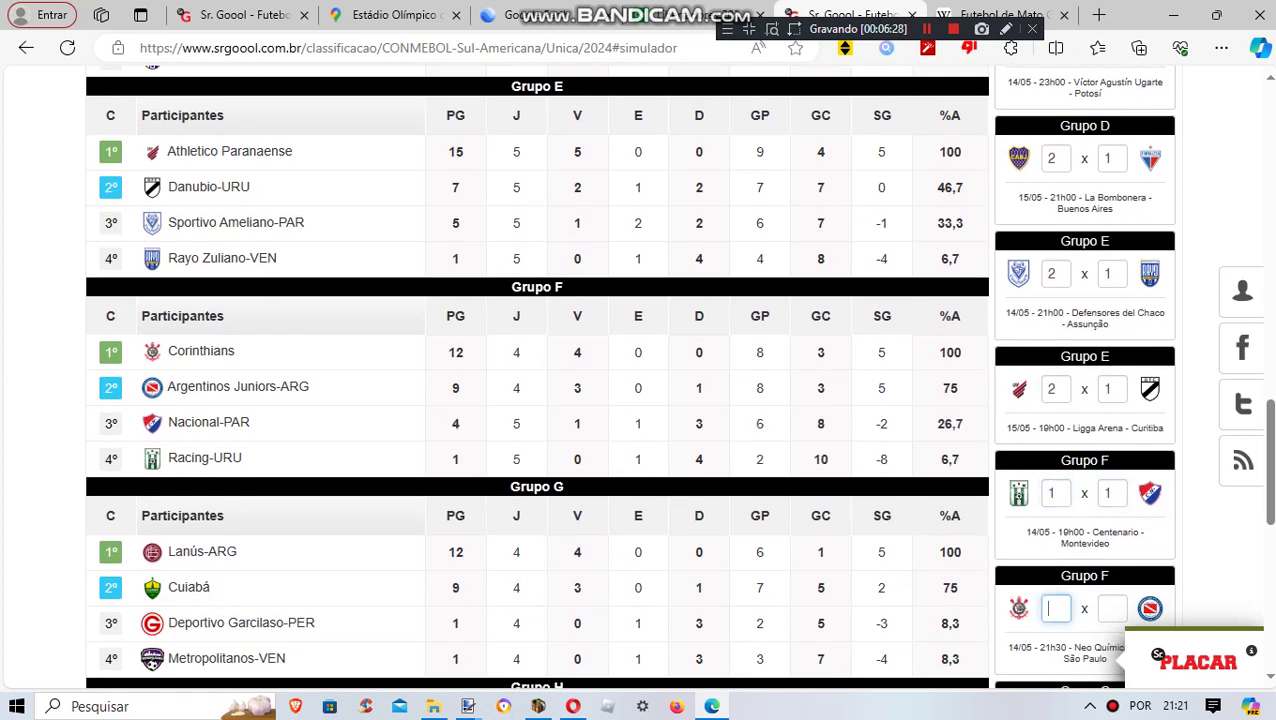
text(2)
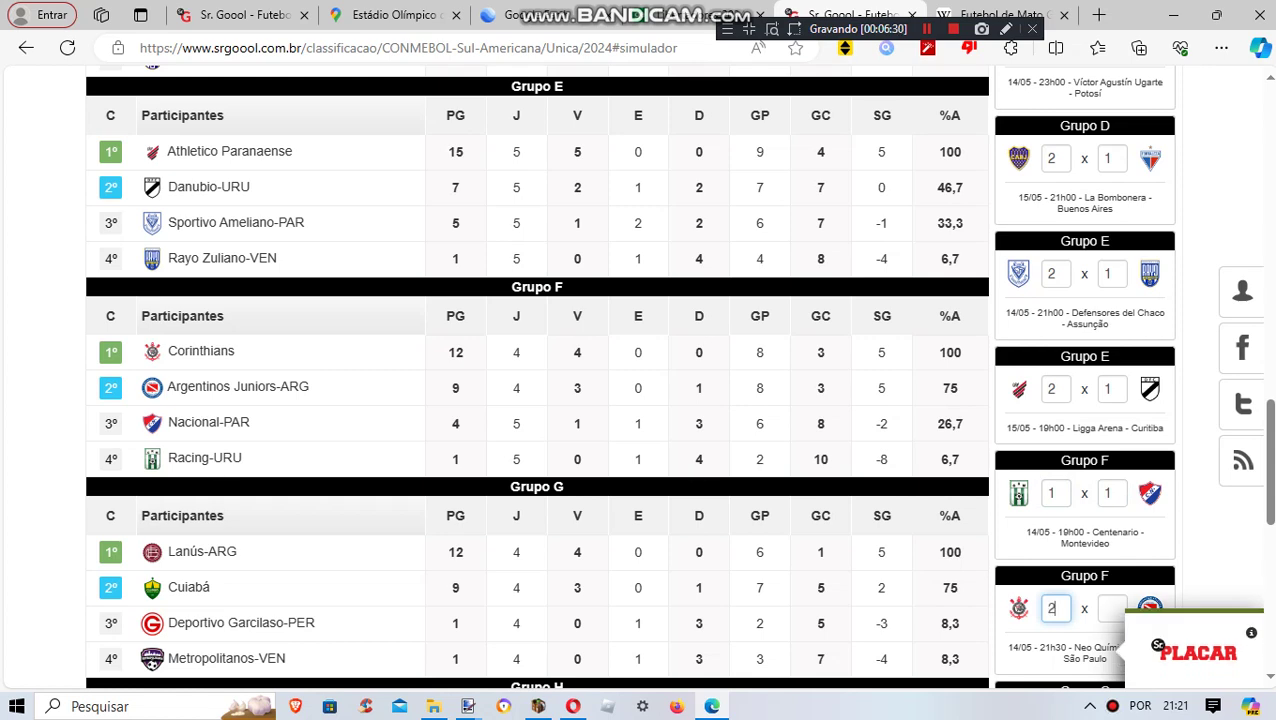
key(Tab)
text(1)
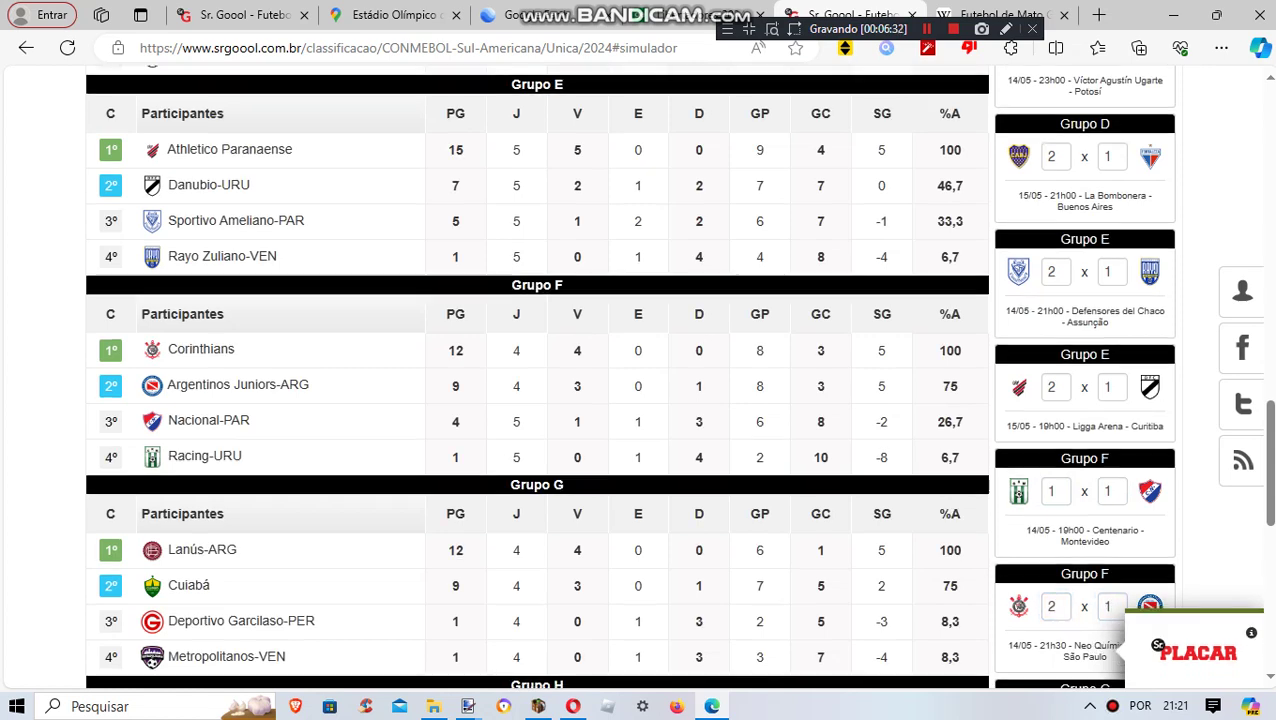
key(Tab)
Enter the fifth-round Group G scores: Lanús 2-0 Metropolitanos and Cuiabá 1-0 Deportivo Garcilaso.
text(2)
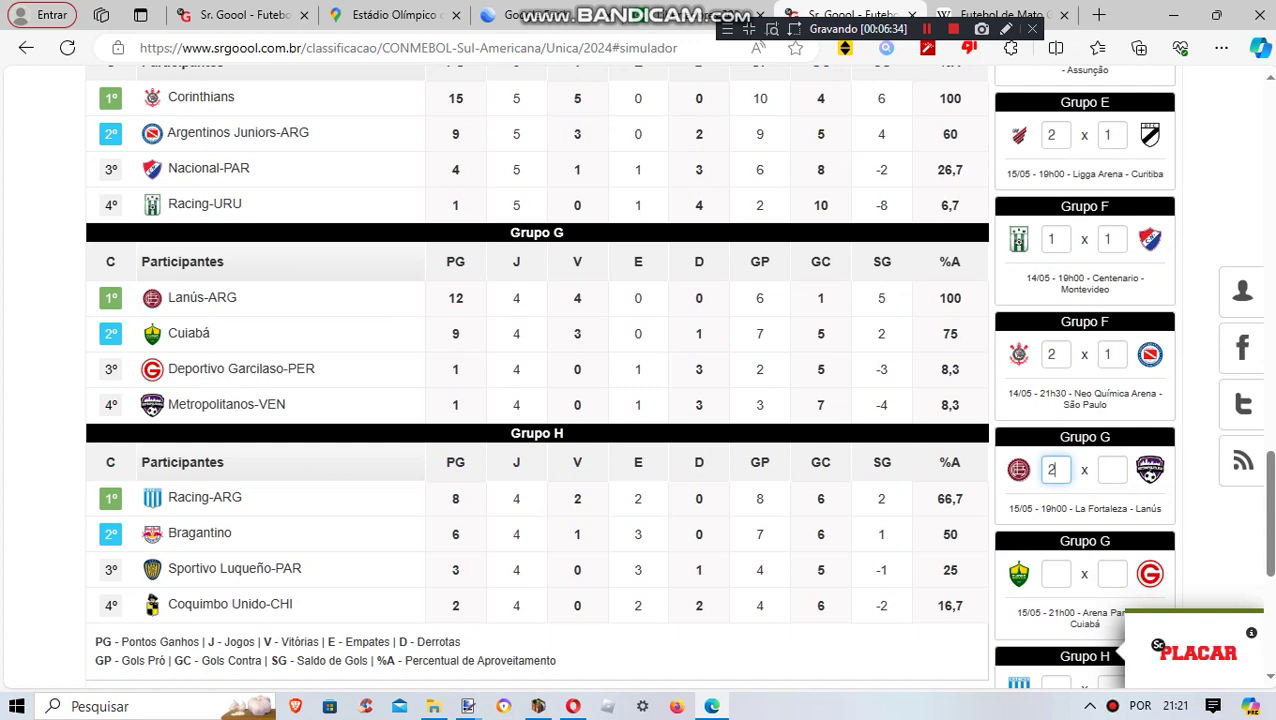
key(Tab)
key(Tab)
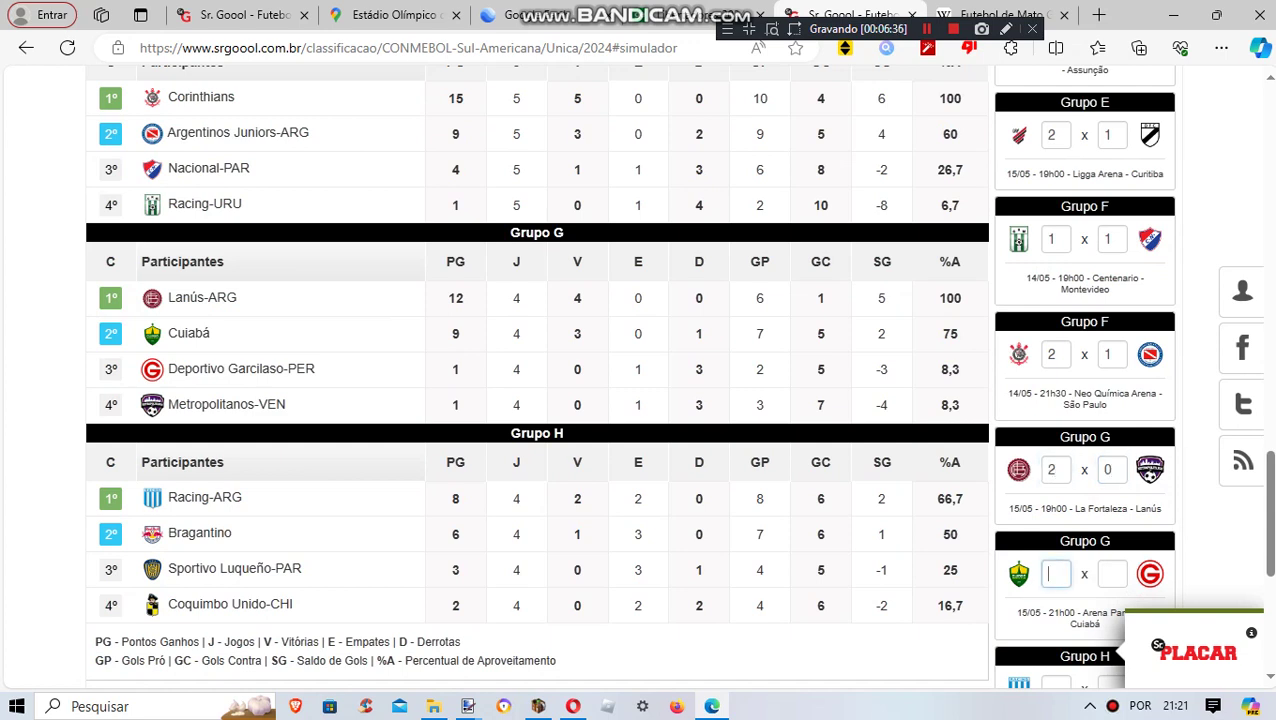
text(1)
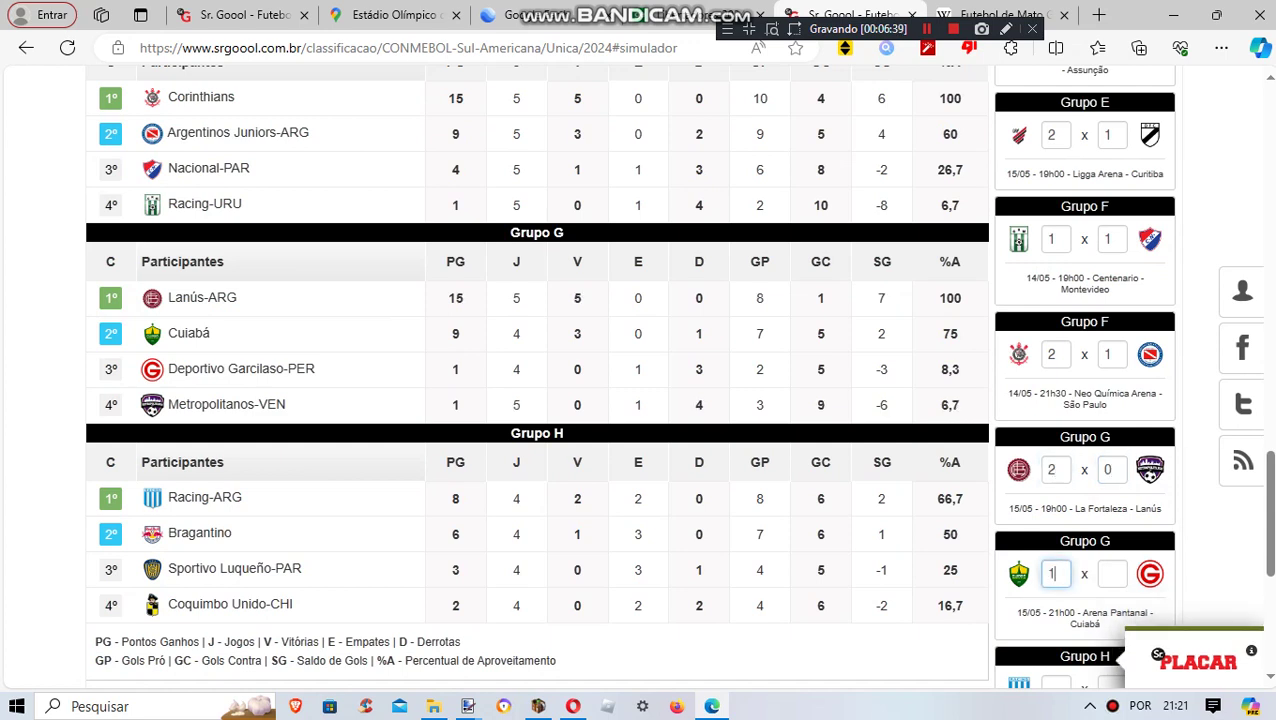
key(Tab)
key(Tab)
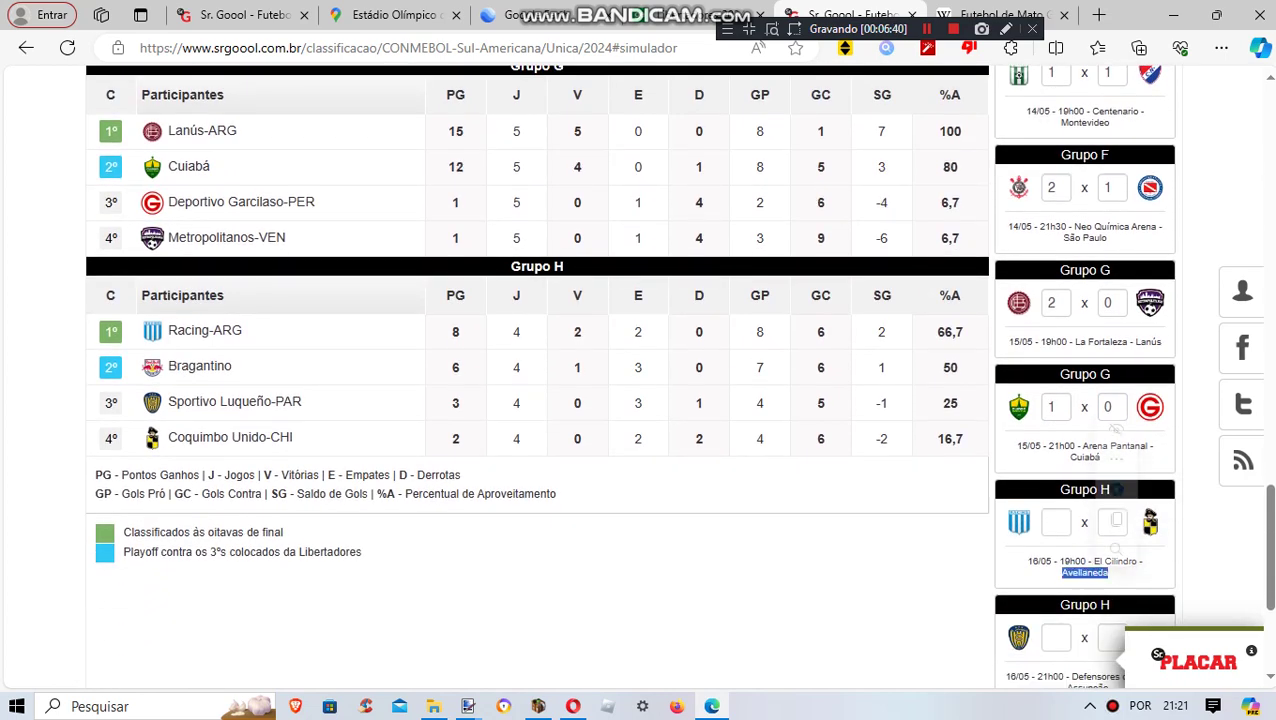
Enter the fifth-round Group H scores: Racing-ARG 2-0 Coquimbo Unido and Sportivo Luqueño 1-2 Bragantino.
key(Tab)
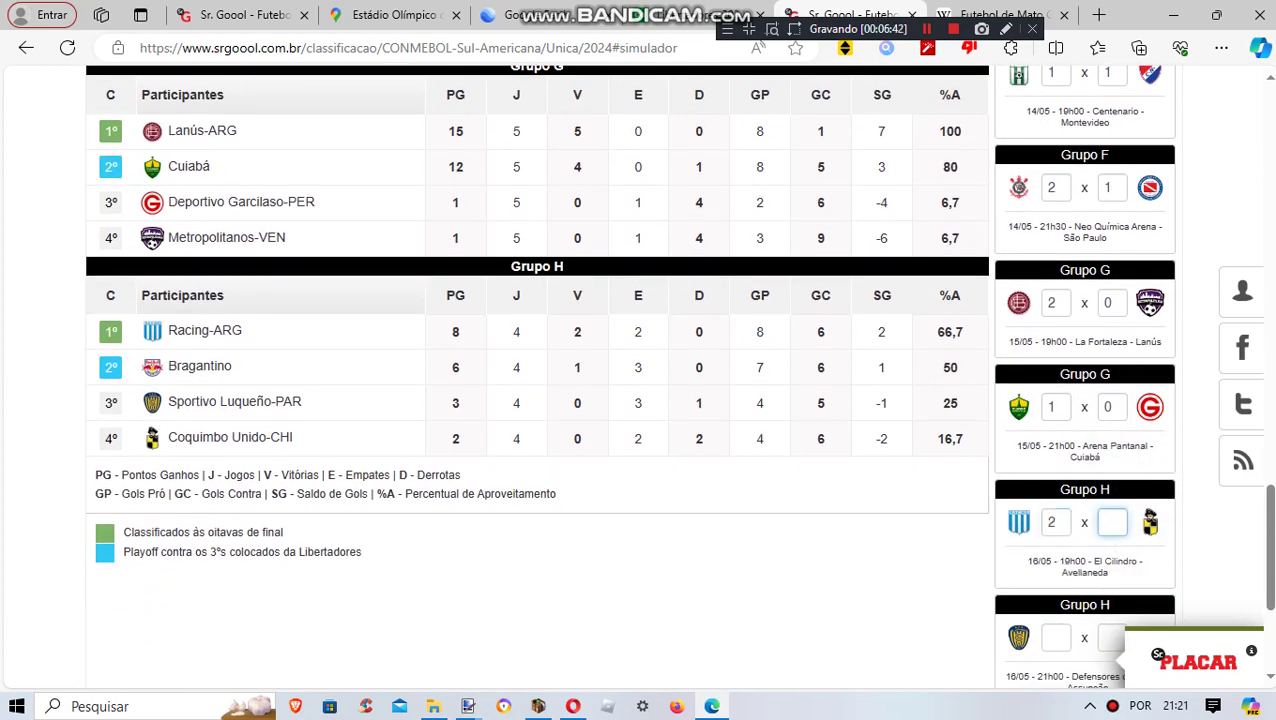
text(1)
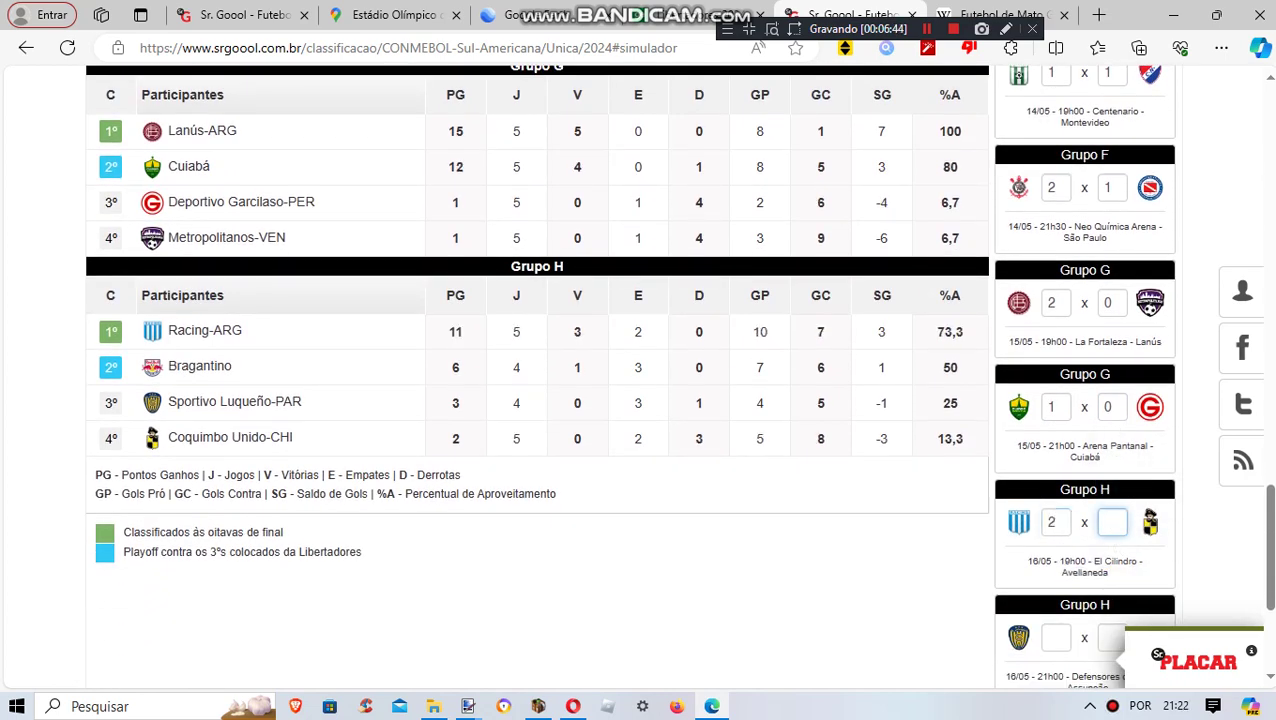
text(0)
key(Tab)
scroll(640, 380, down, 1)
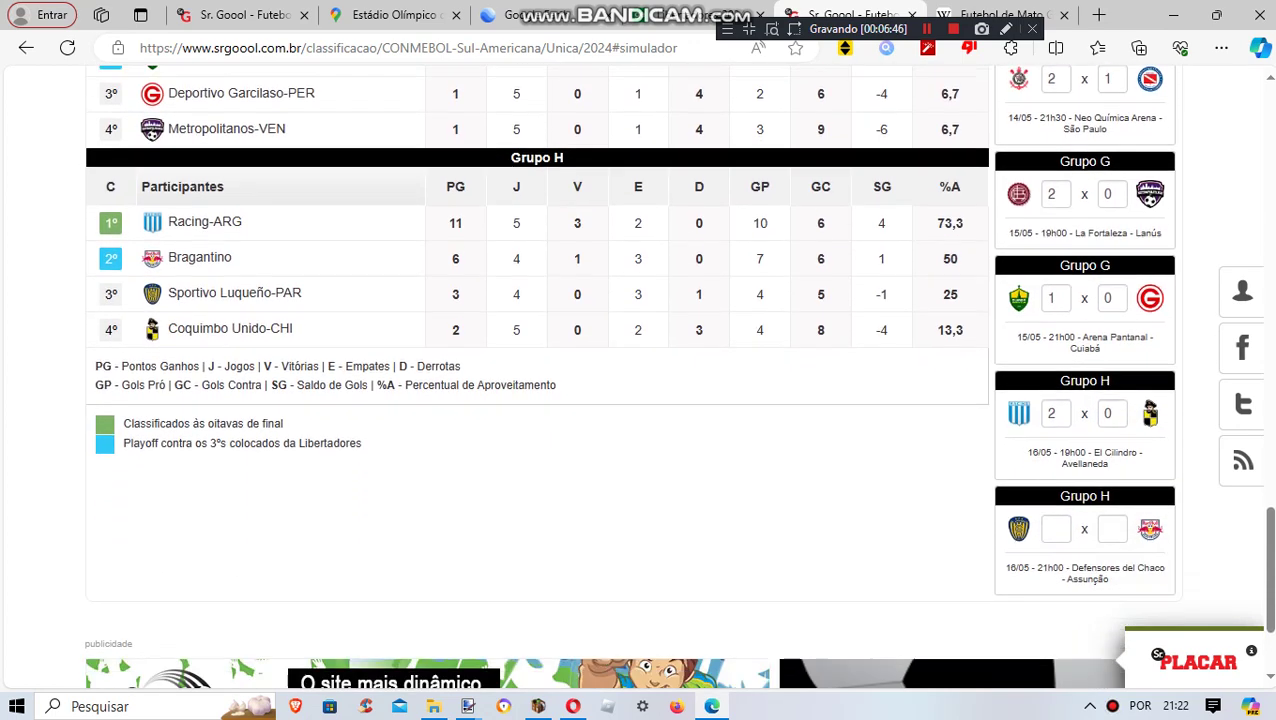
text(2)
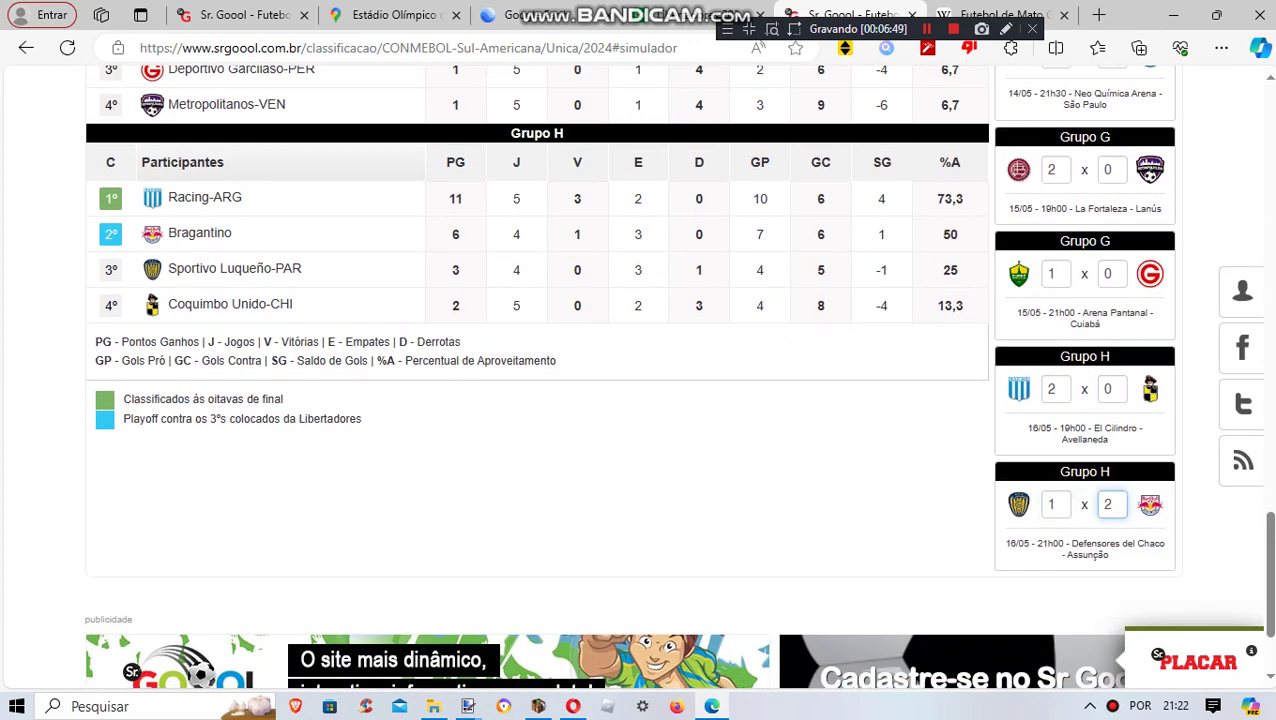
scroll(537, 376, up, 3)
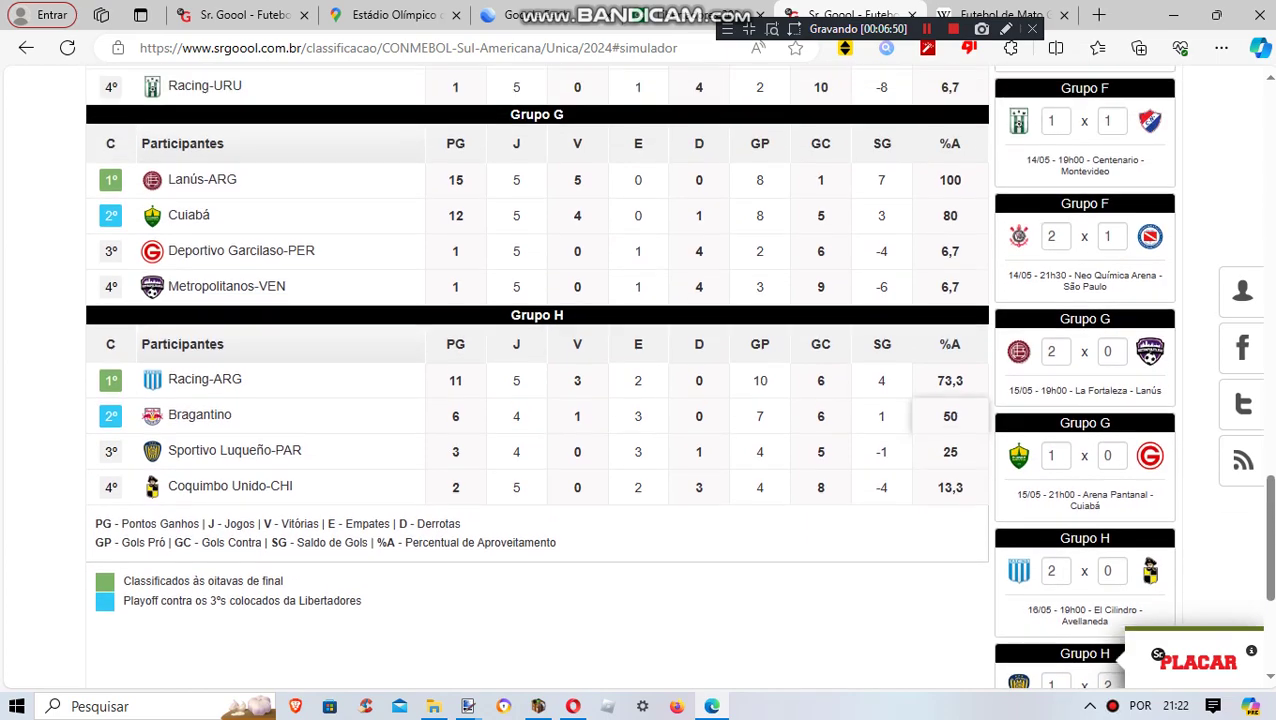
scroll(537, 376, down, 3)
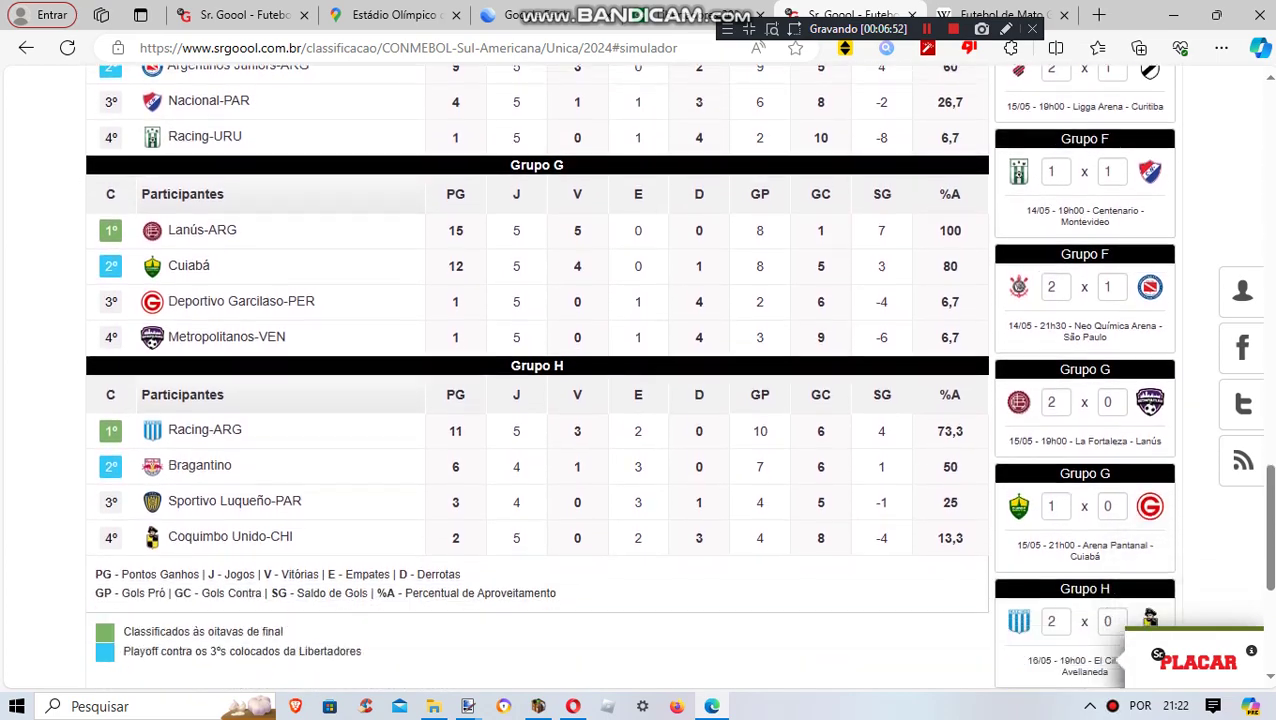
click(1055, 566)
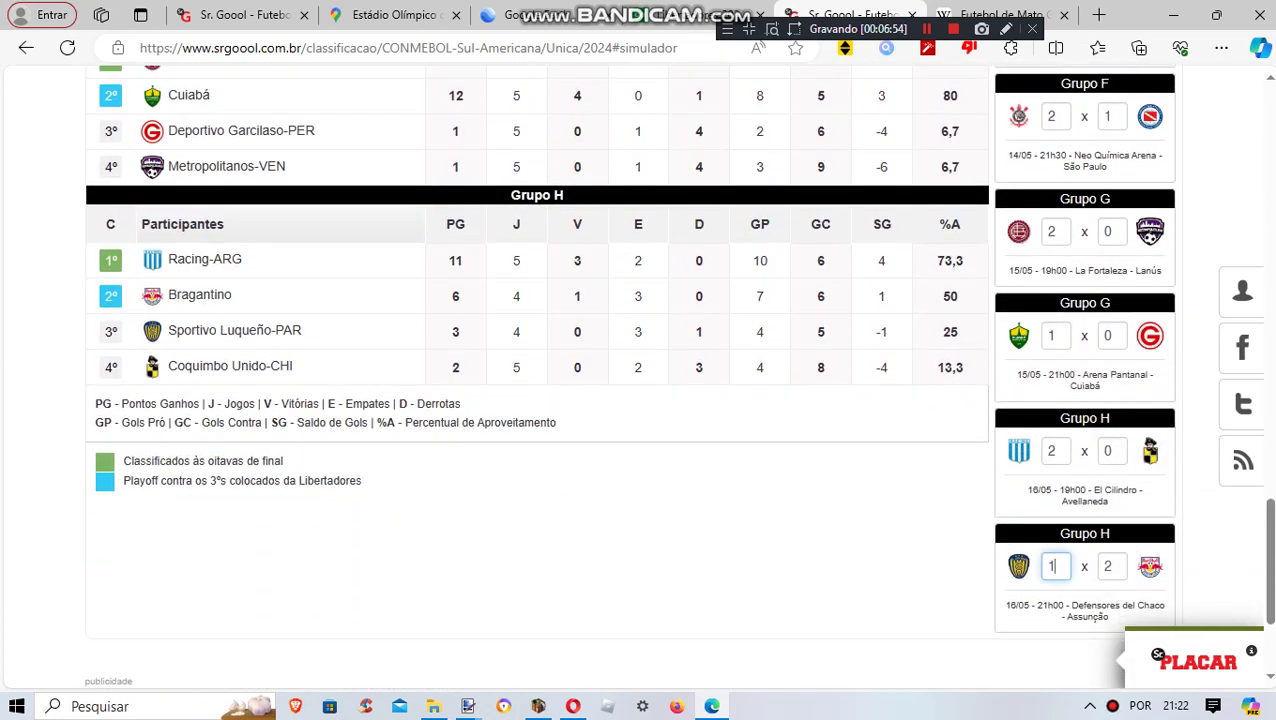
key(Tab)
Advance to the sixth round and enter the Group A scores: Defensa y Justicia 2-1 Universidad César Vallejo and Independiente Medellín 1-2 Always Ready.
scroll(537, 376, up, 9)
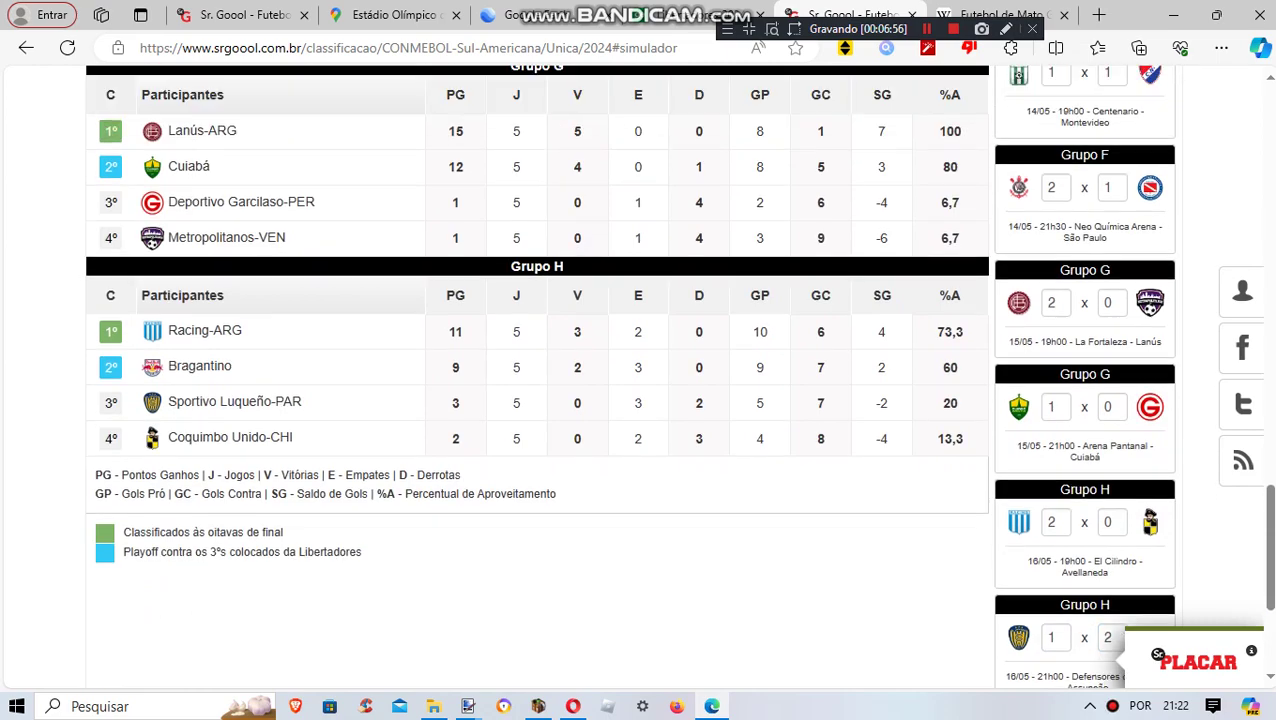
scroll(537, 376, up, 7)
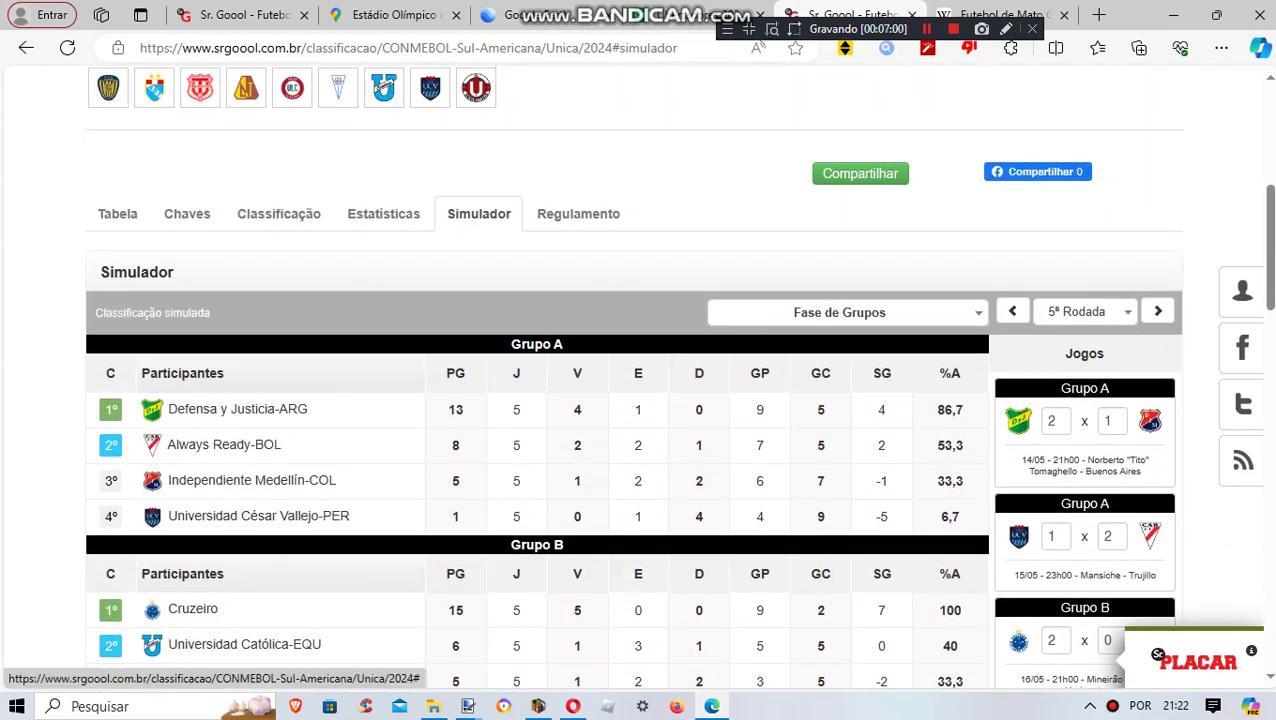
click(1158, 311)
text(2)
key(Tab)
text(1)
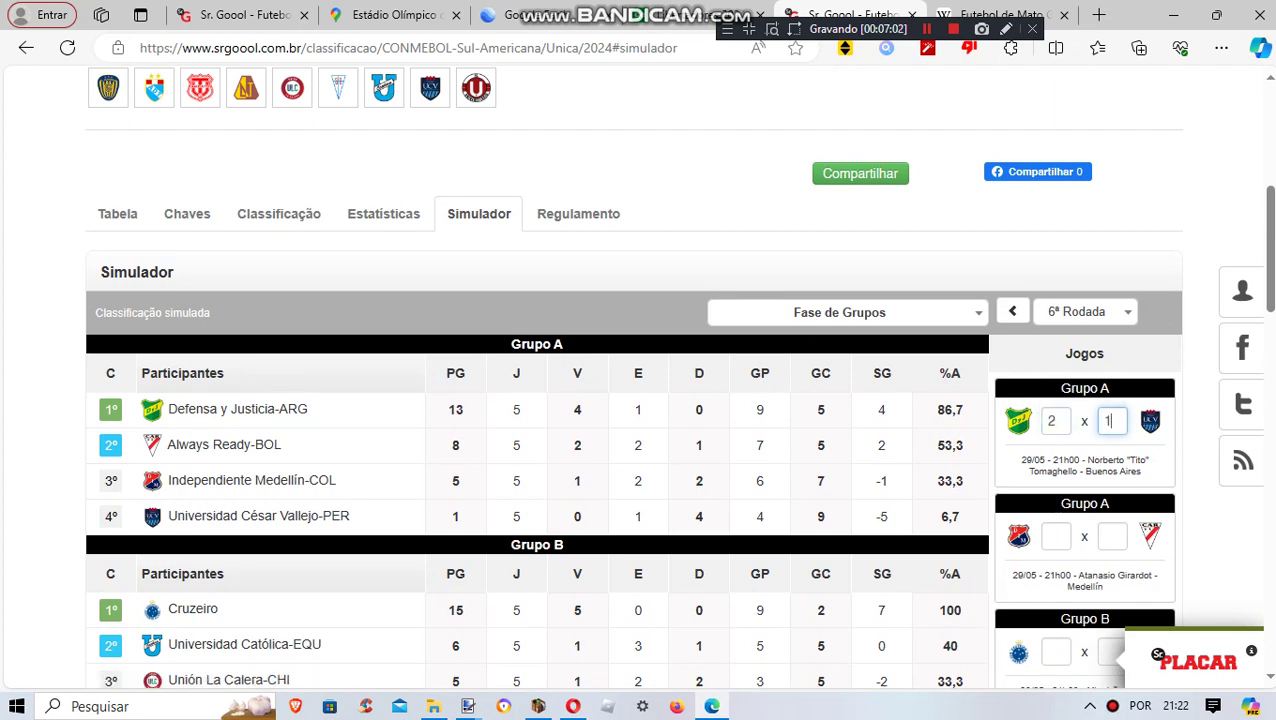
key(Tab)
text(1)
key(Tab)
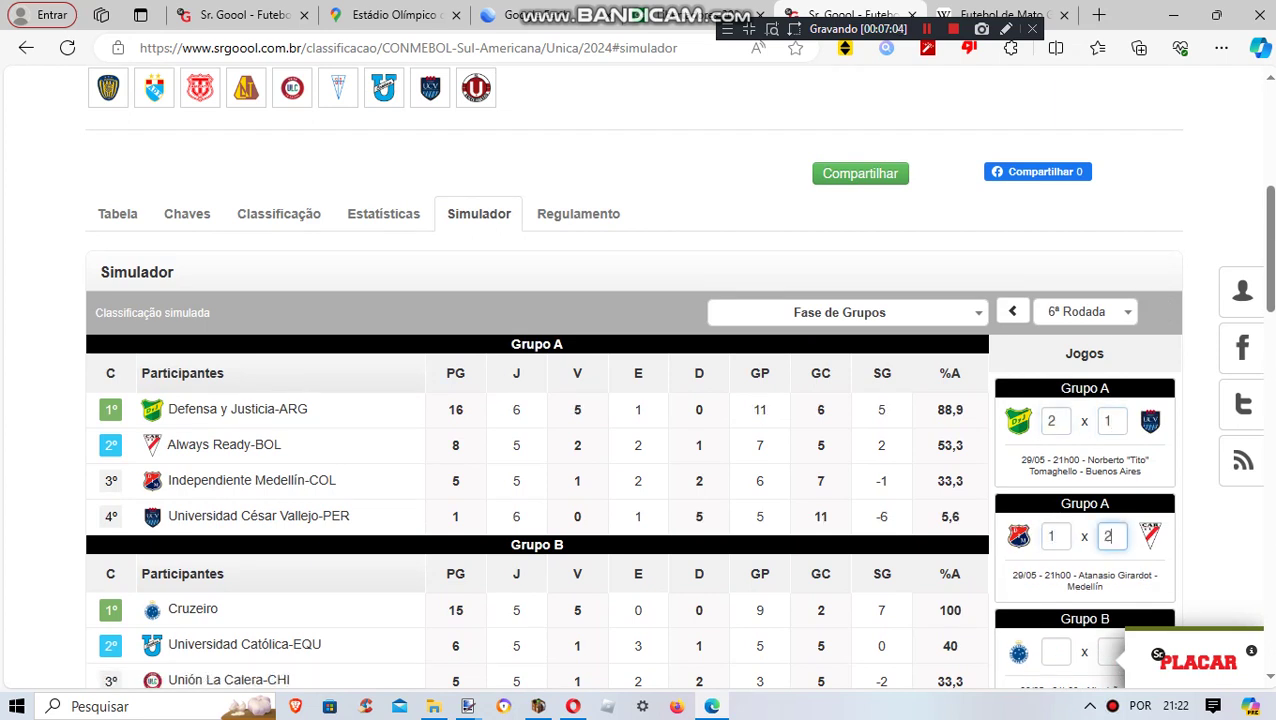
text(2)
Enter the sixth-round Group B scores: Cruzeiro 2-1 Universidad Católica and Unión La Calera 1-0 Alianza.
scroll(537, 400, down, 3)
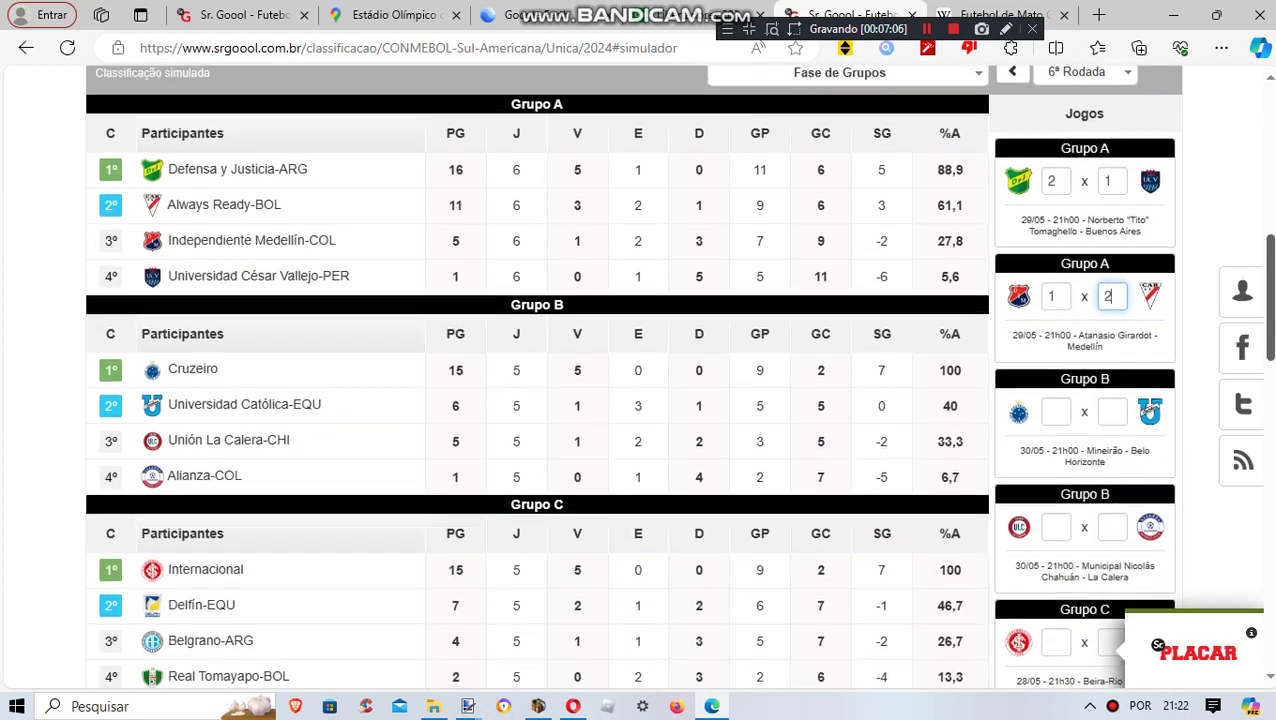
key(Tab)
text(2)
key(Tab)
text(1)
key(Tab)
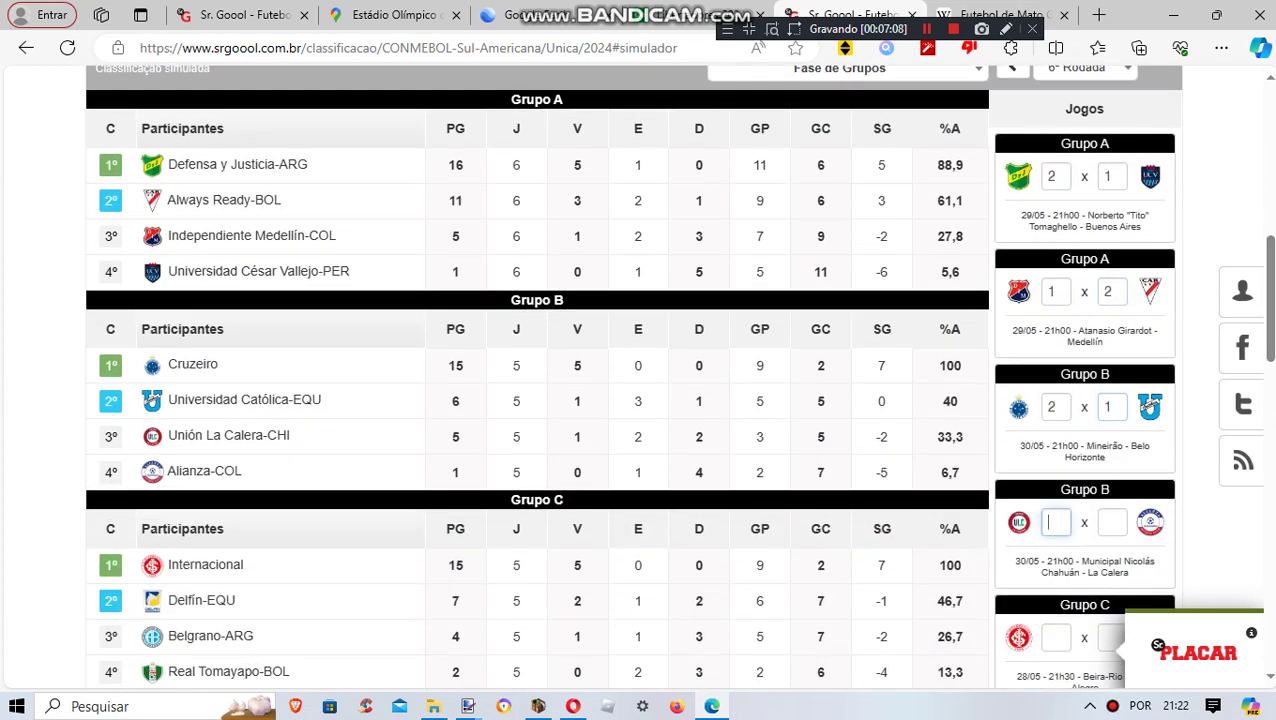
text(1)
key(Tab)
text(1)
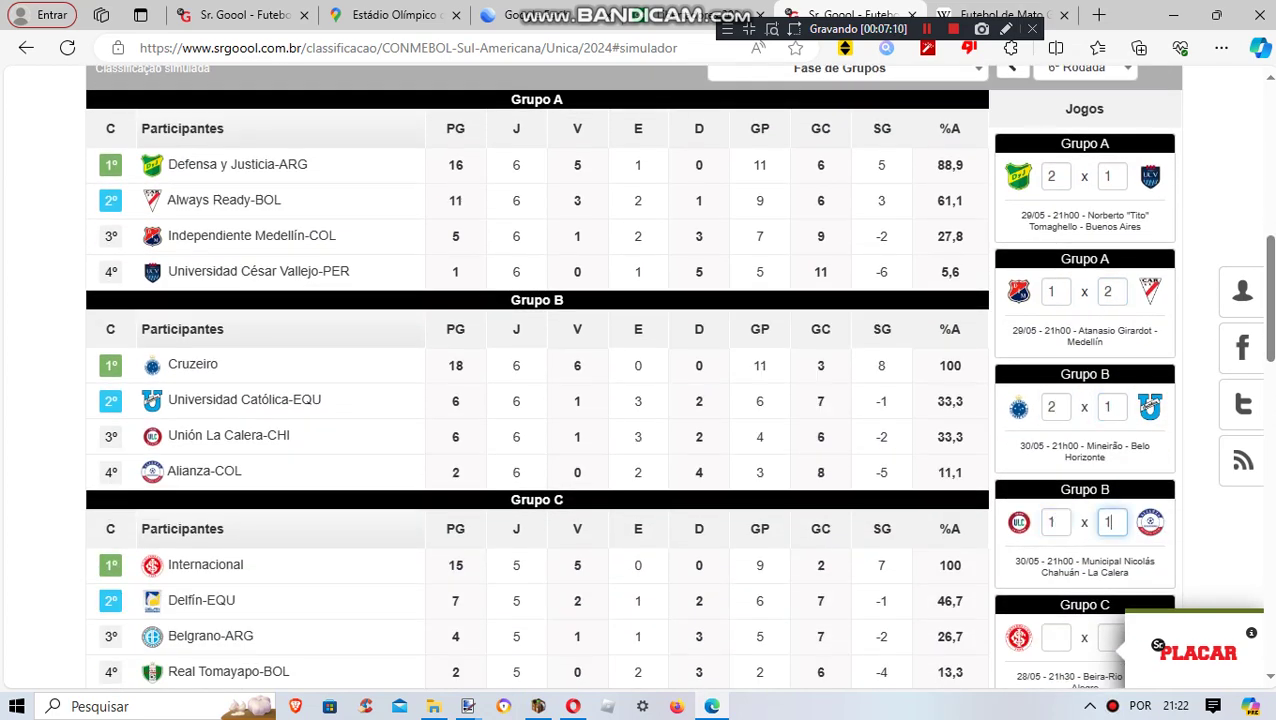
key(Tab)
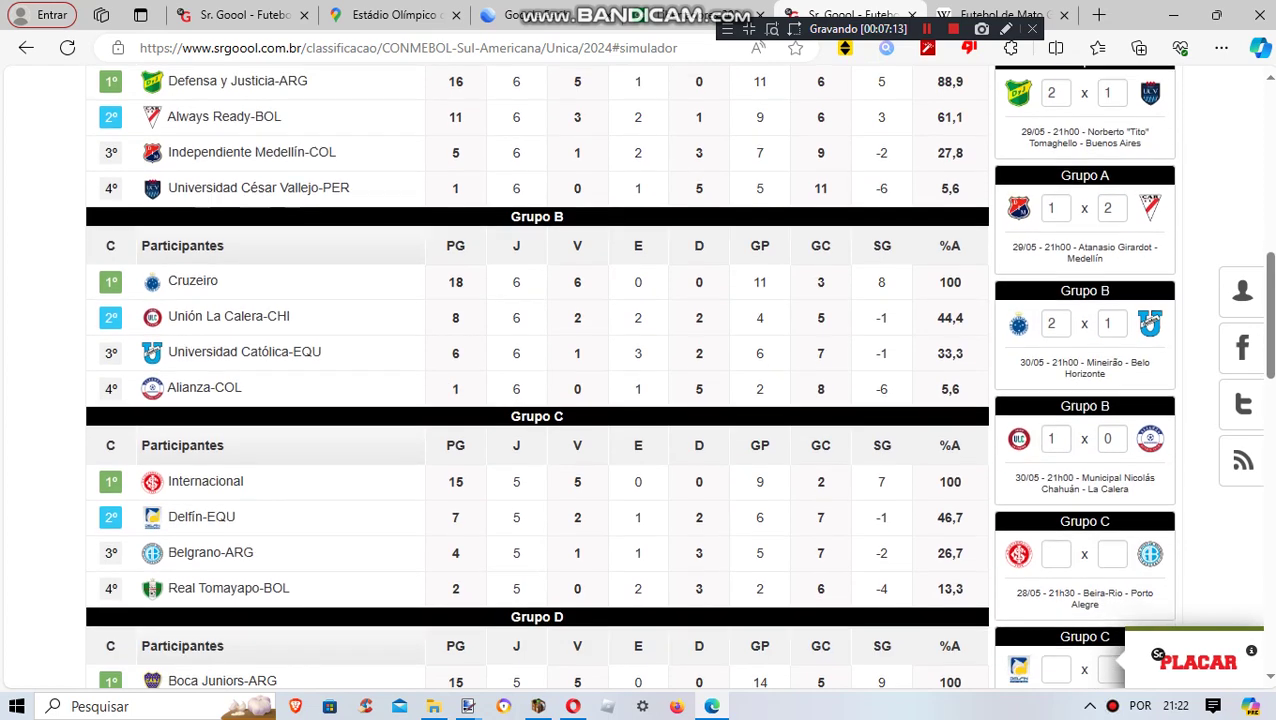
Enter the sixth-round Group C scores: Internacional 2-1 Belgrano and Delfín 1-1 Real Tomayapo.
text(2)
key(Tab)
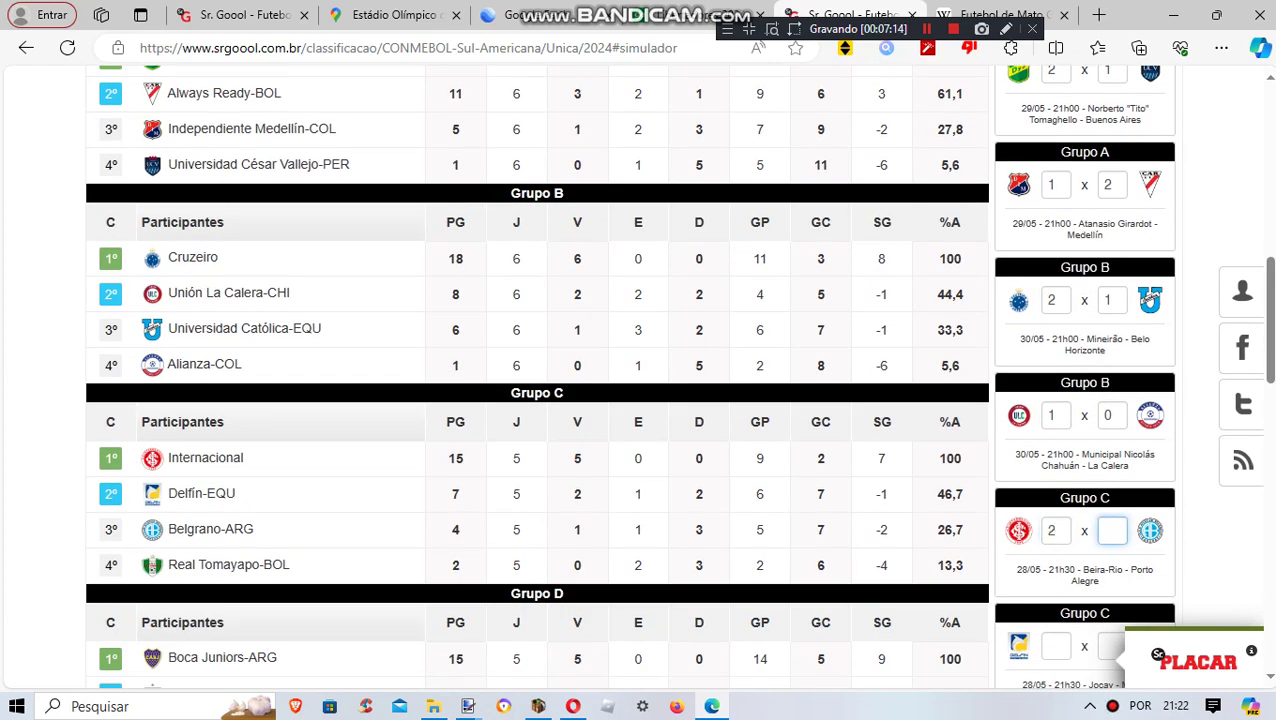
text(1)
key(Tab)
text(1)
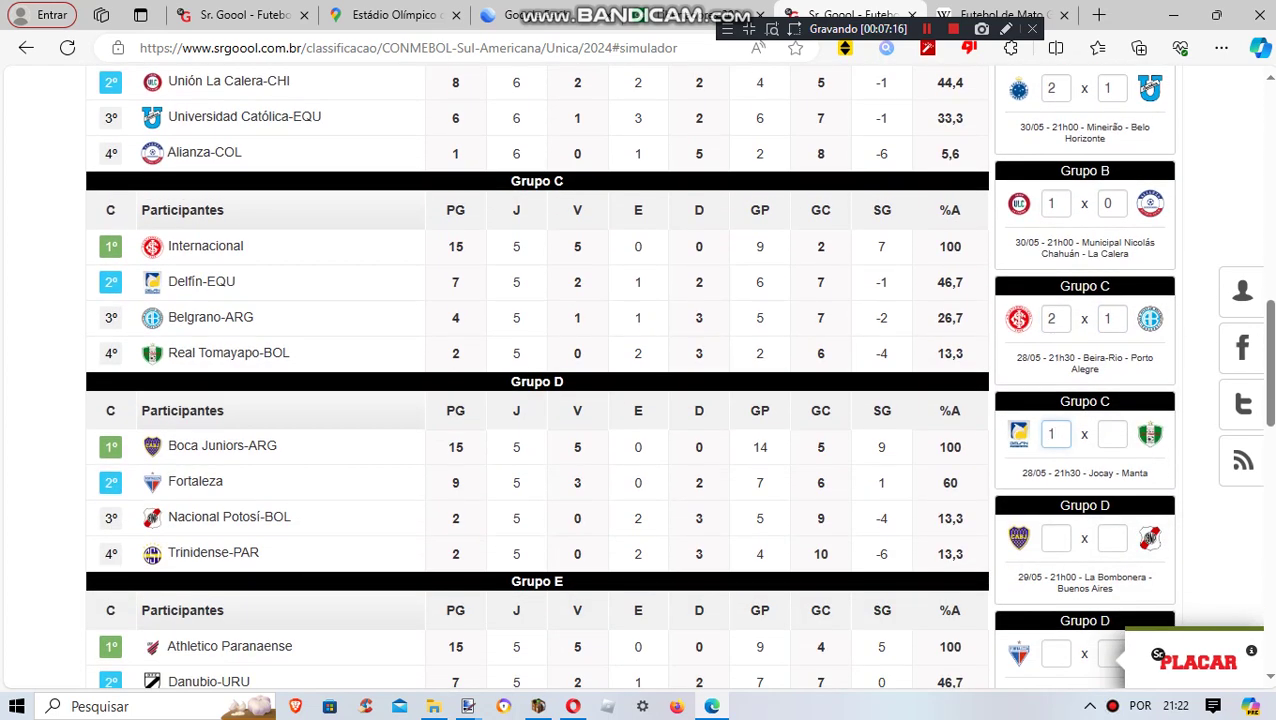
key(Tab)
text(1)
key(Tab)
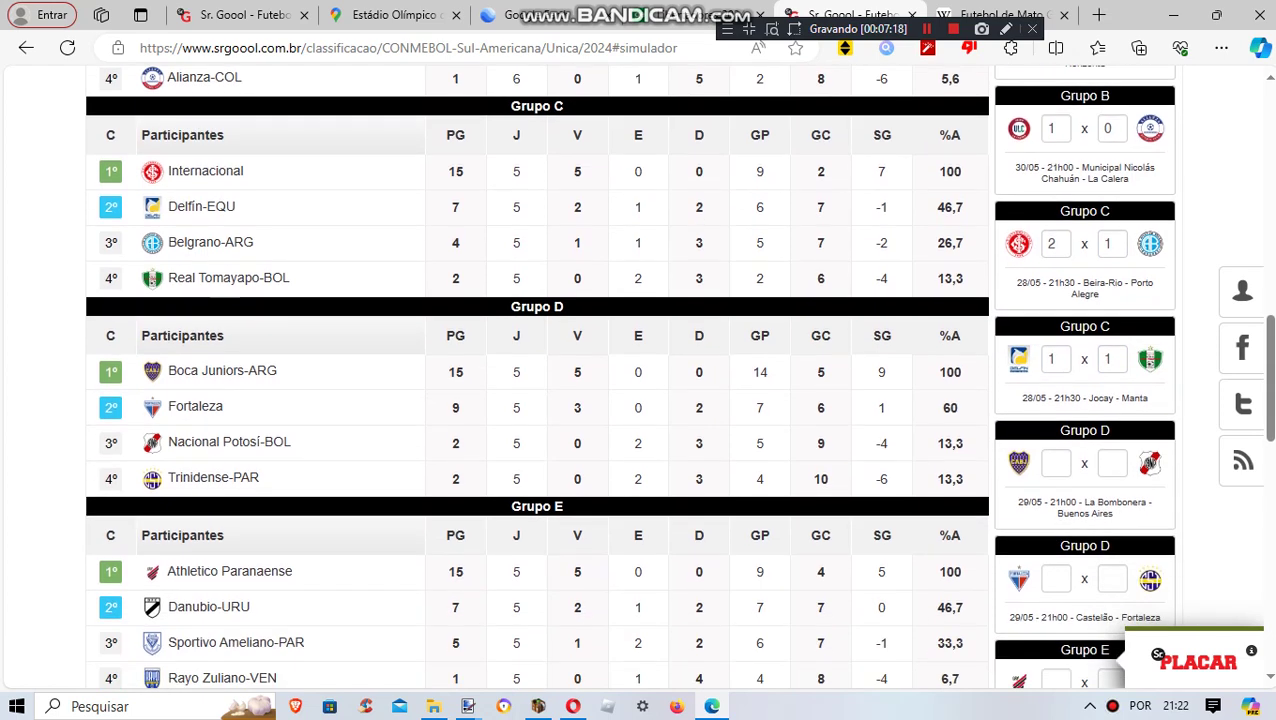
Enter the sixth-round Group D scores: Boca Juniors 3-0 Nacional Potosí and Fortaleza 2-0 Trinidense.
text(3)
key(Tab)
text(0)
key(Tab)
text(2)
key(Tab)
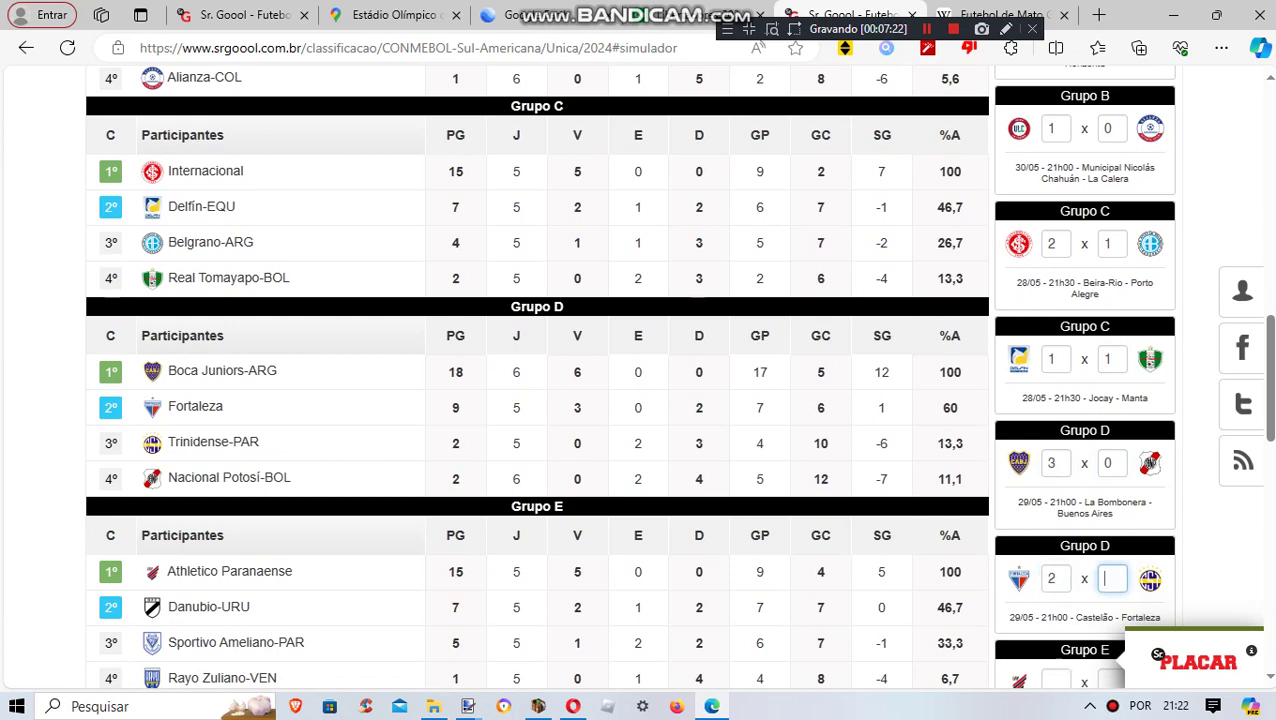
key(Tab)
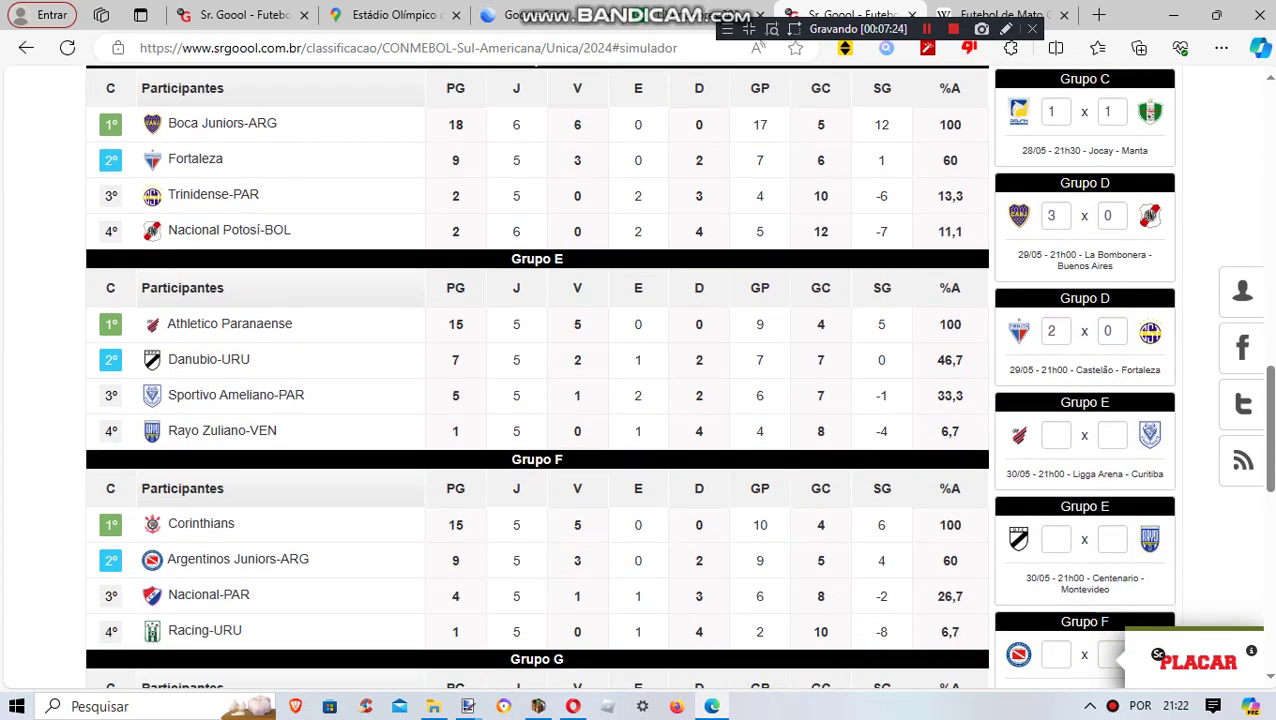
Enter the sixth-round Group E scores: Athletico Paranaense 2-1 Sportivo Ameliano and Danubio 1-0 Rayo Zuliano.
key(Tab)
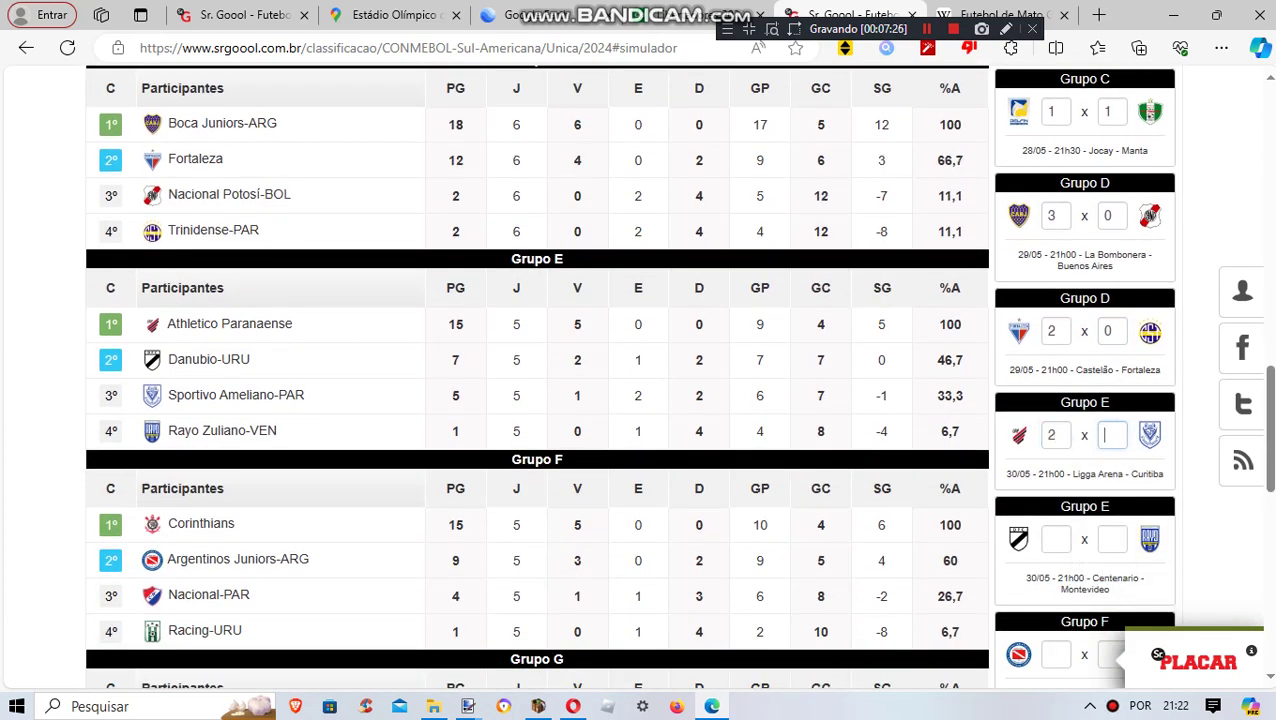
text(1)
key(Tab)
text(1)
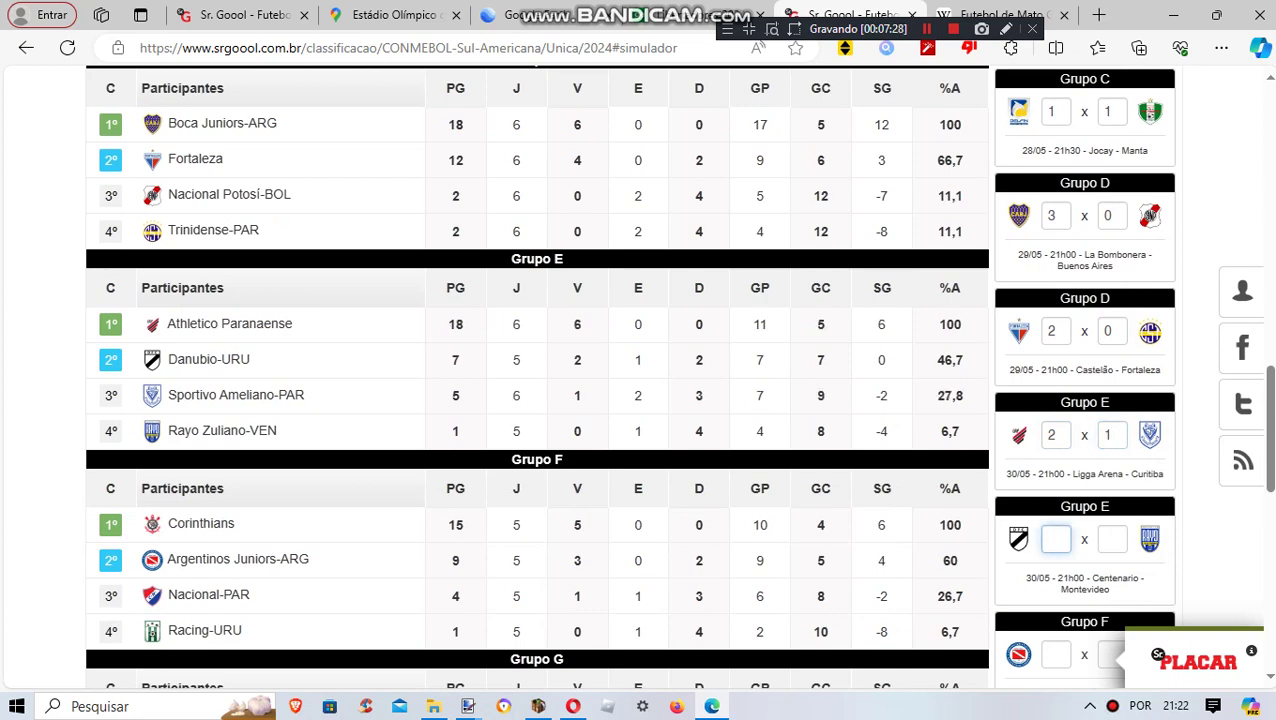
key(Tab)
text(1)
key(Tab)
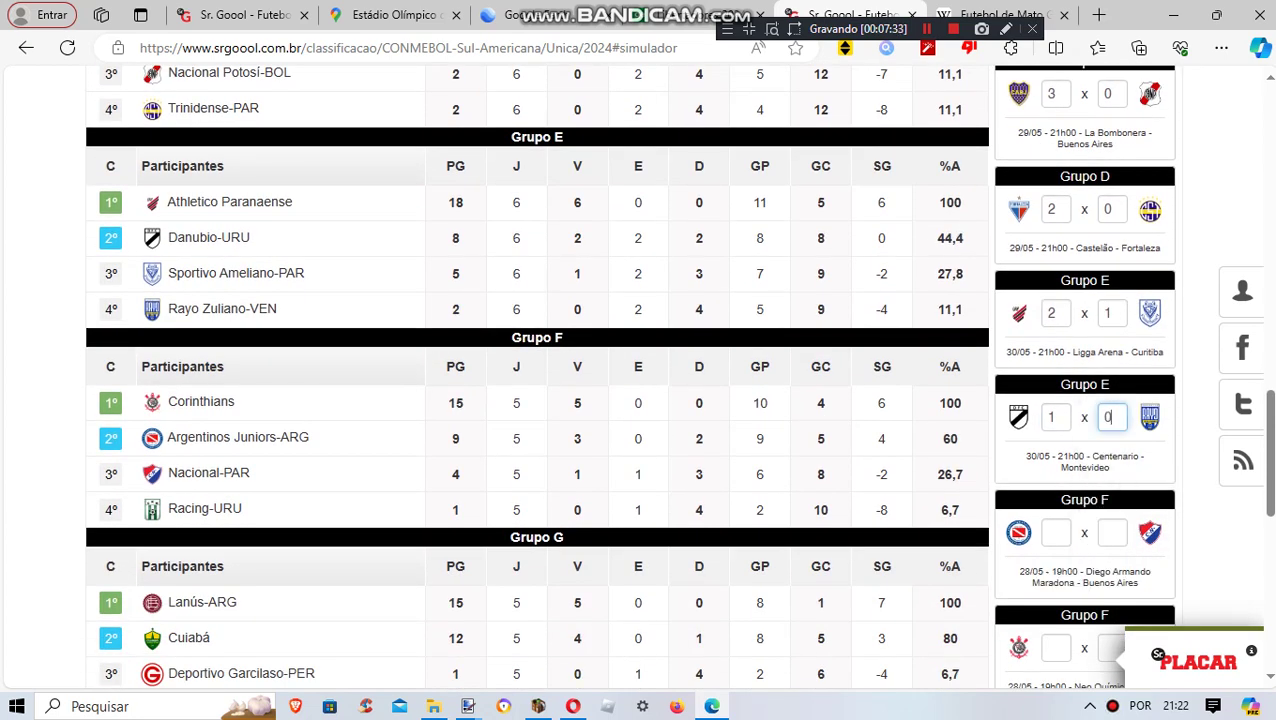
key(Tab)
Enter the sixth-round Group F scores: Argentinos Juniors 2-1 Nacional-PAR and Corinthians 2-1 Racing-URU.
text(2)
key(Tab)
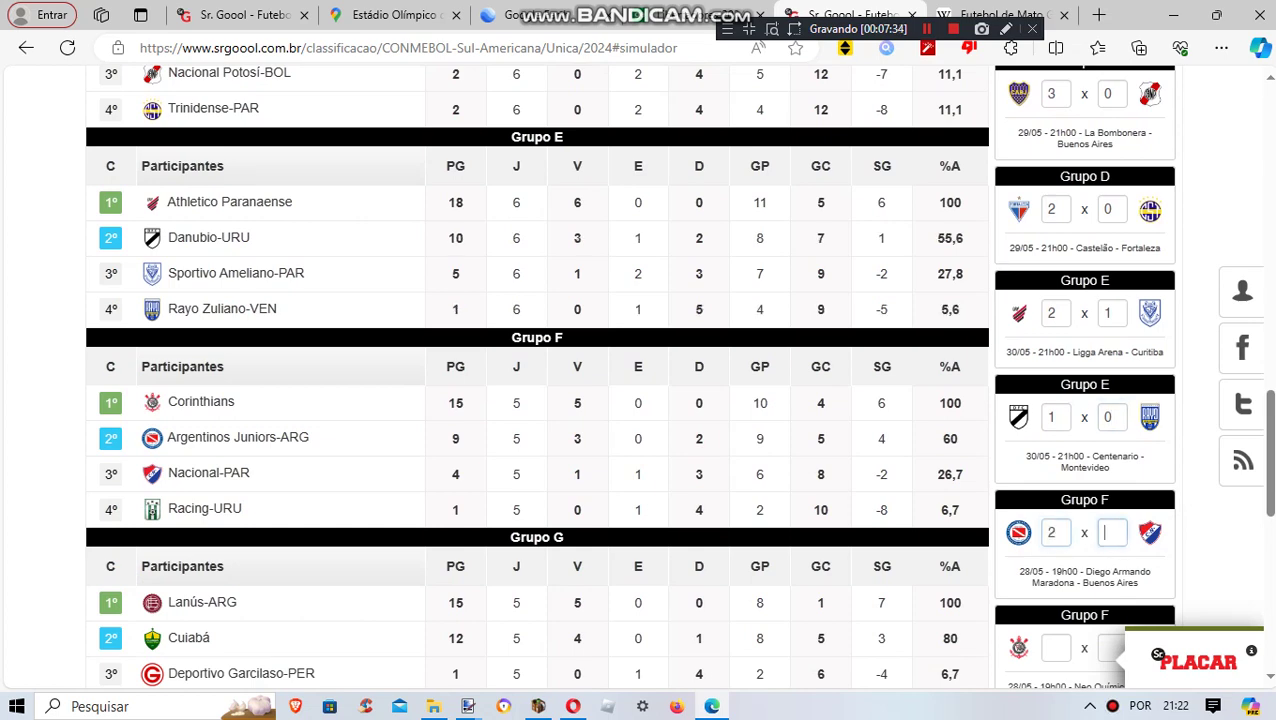
text(1)
key(Tab)
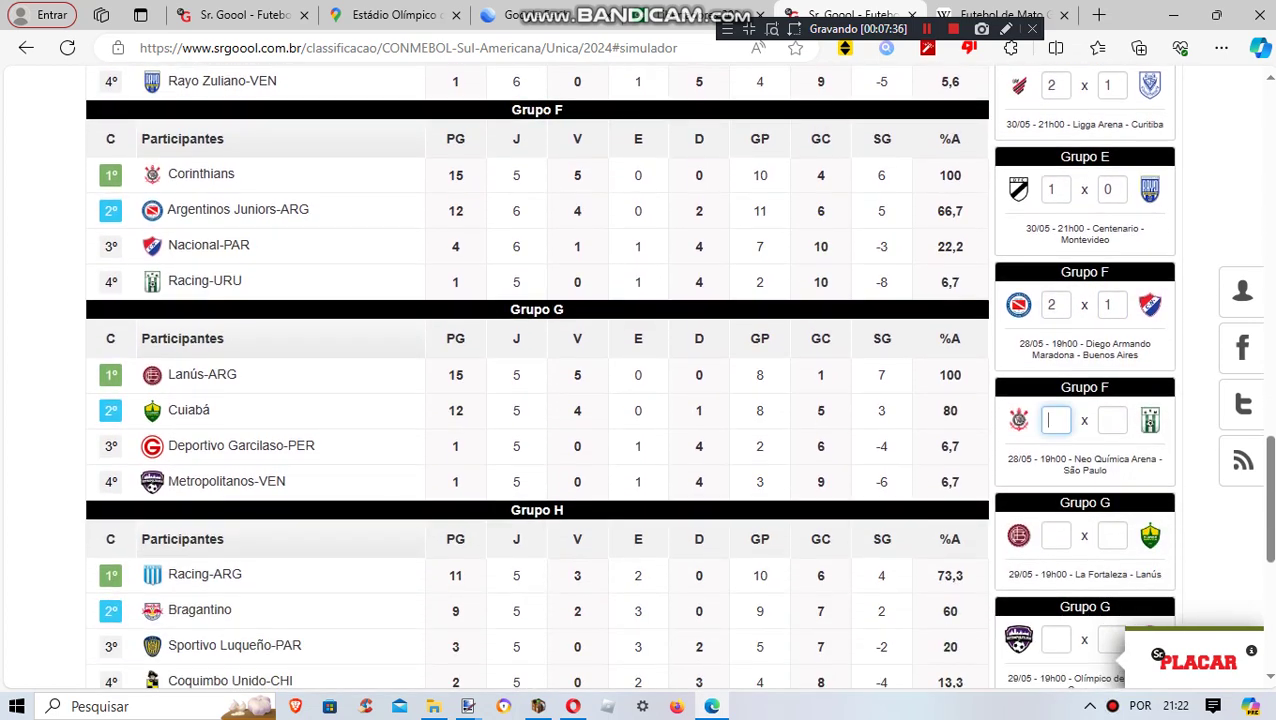
key(Tab)
text(1)
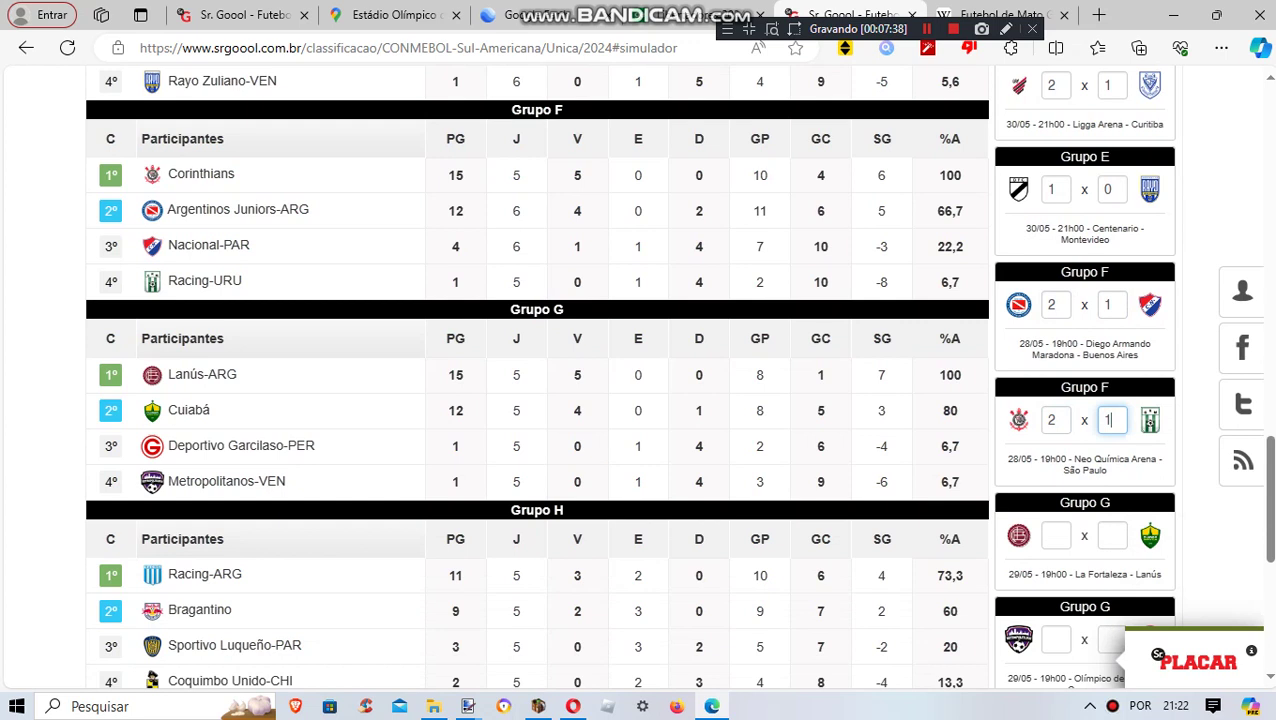
key(Tab)
Enter 3-2 as the sixth-round Group G score for Lanús against Cuiabá.
text(3)
key(Tab)
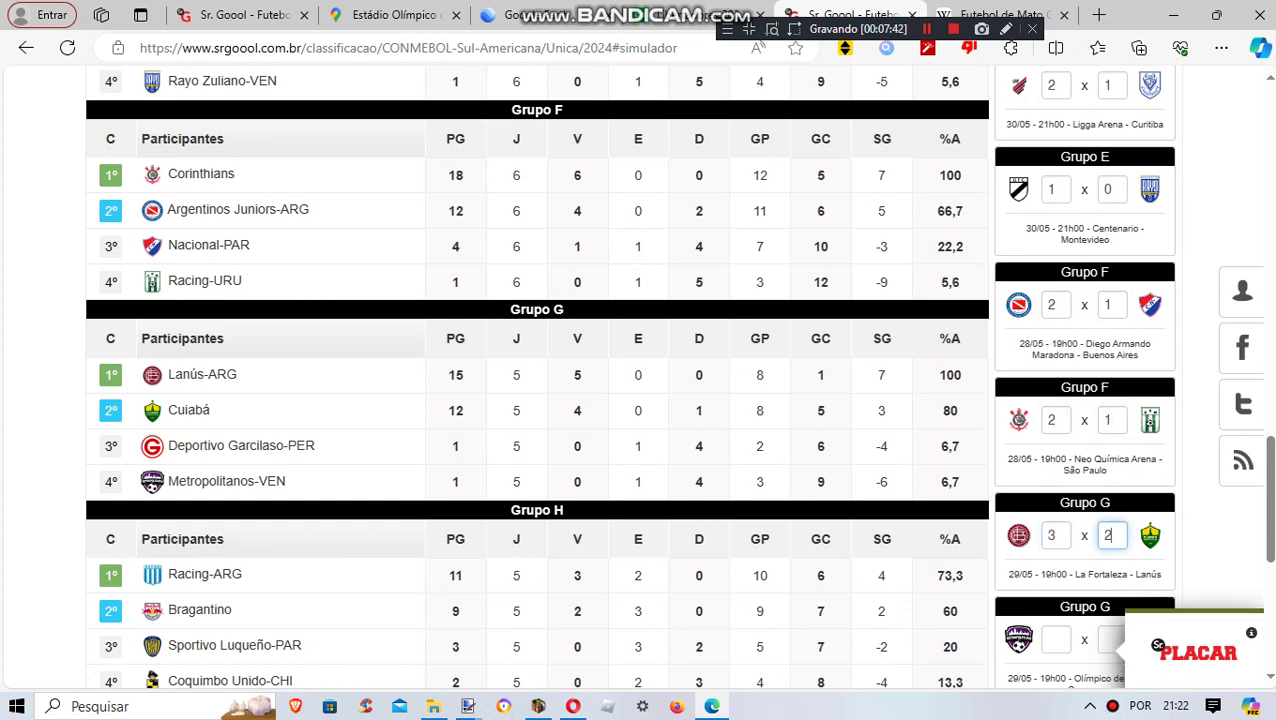
key(Tab)
Change the Lanús against Cuiabá score to 2-1 and enter Metropolitanos 1-1 Deportivo Garcilaso in Group G.
scroll(640, 376, down, 2)
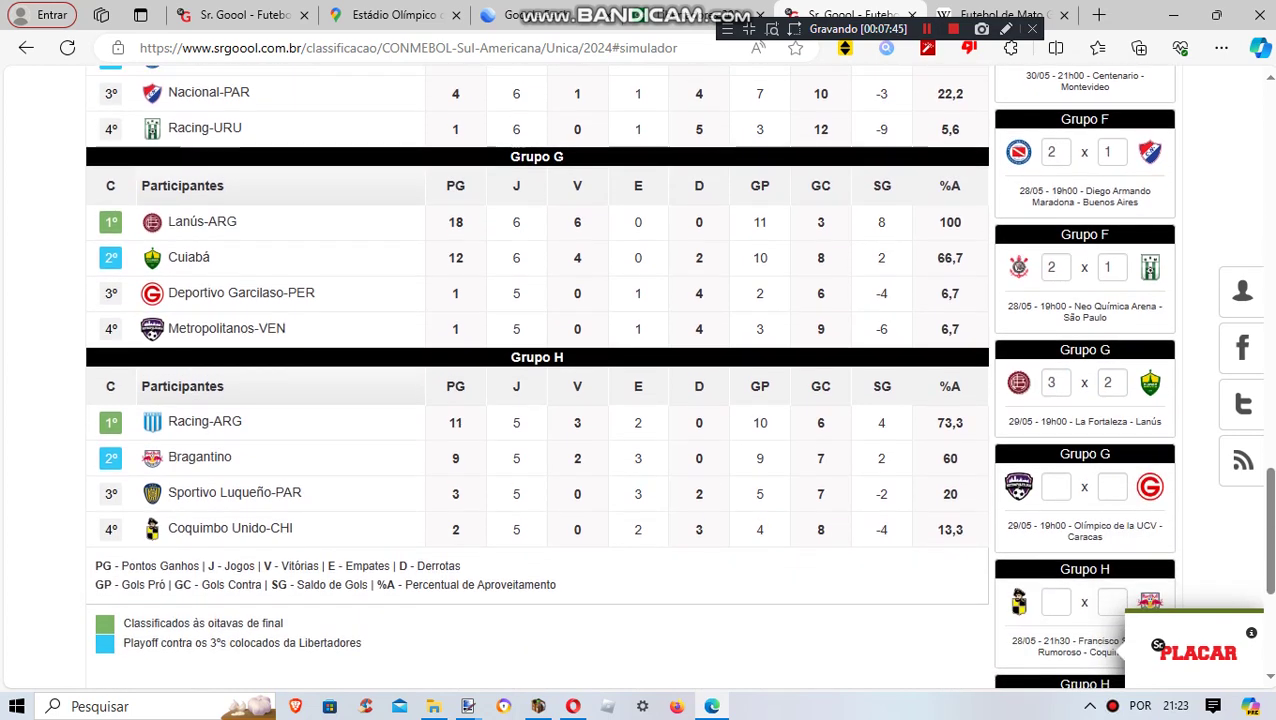
click(1114, 383)
key(BackSpace)
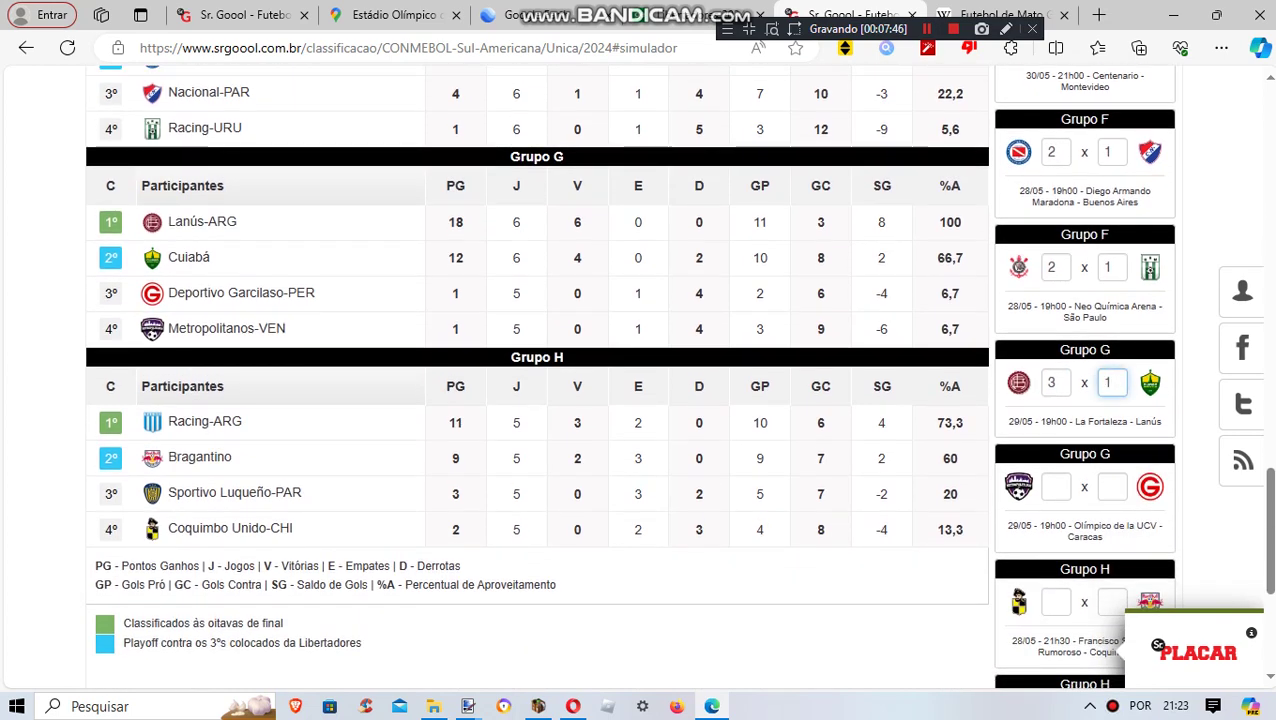
click(1057, 383)
text(2)
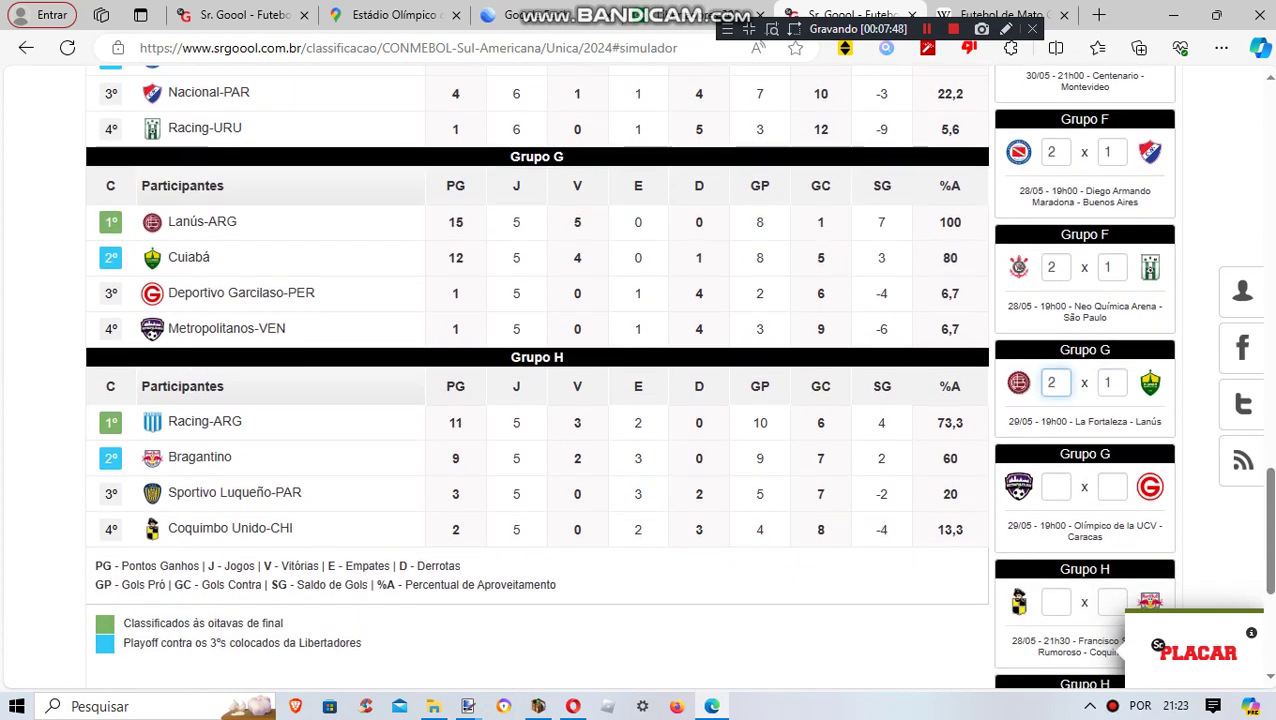
key(Tab)
text(1)
key(Tab)
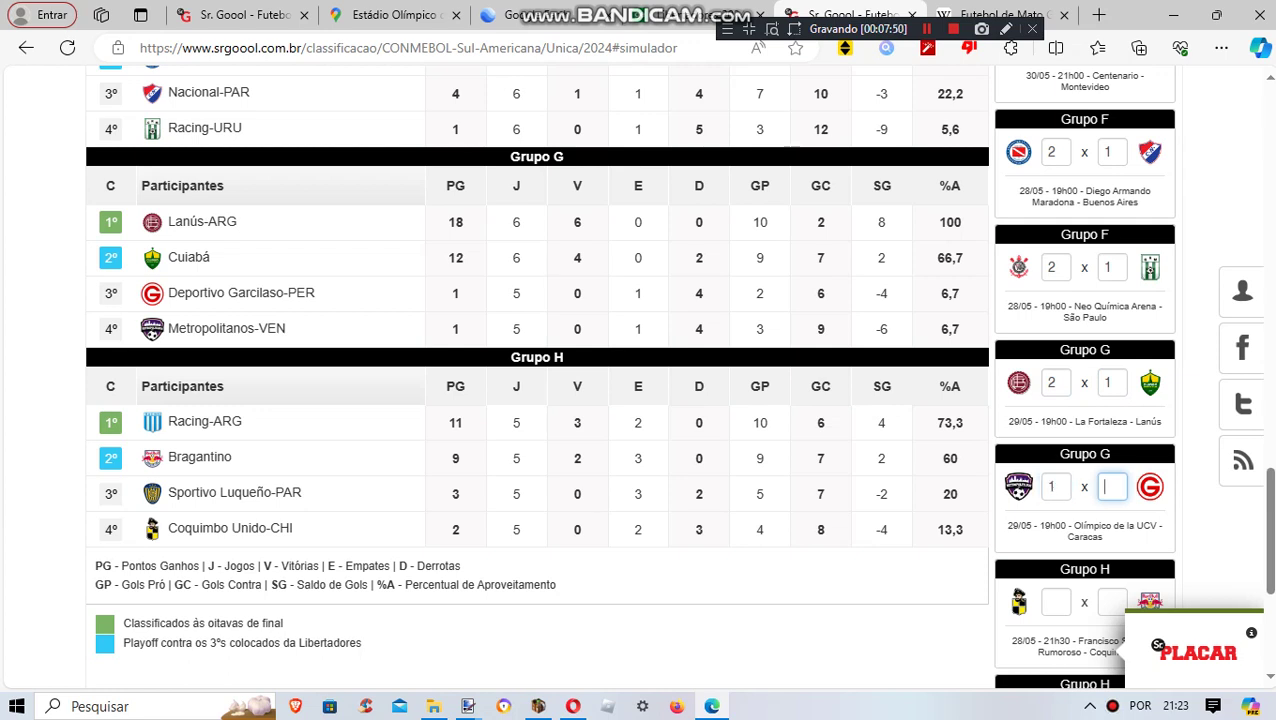
text(1)
key(Tab)
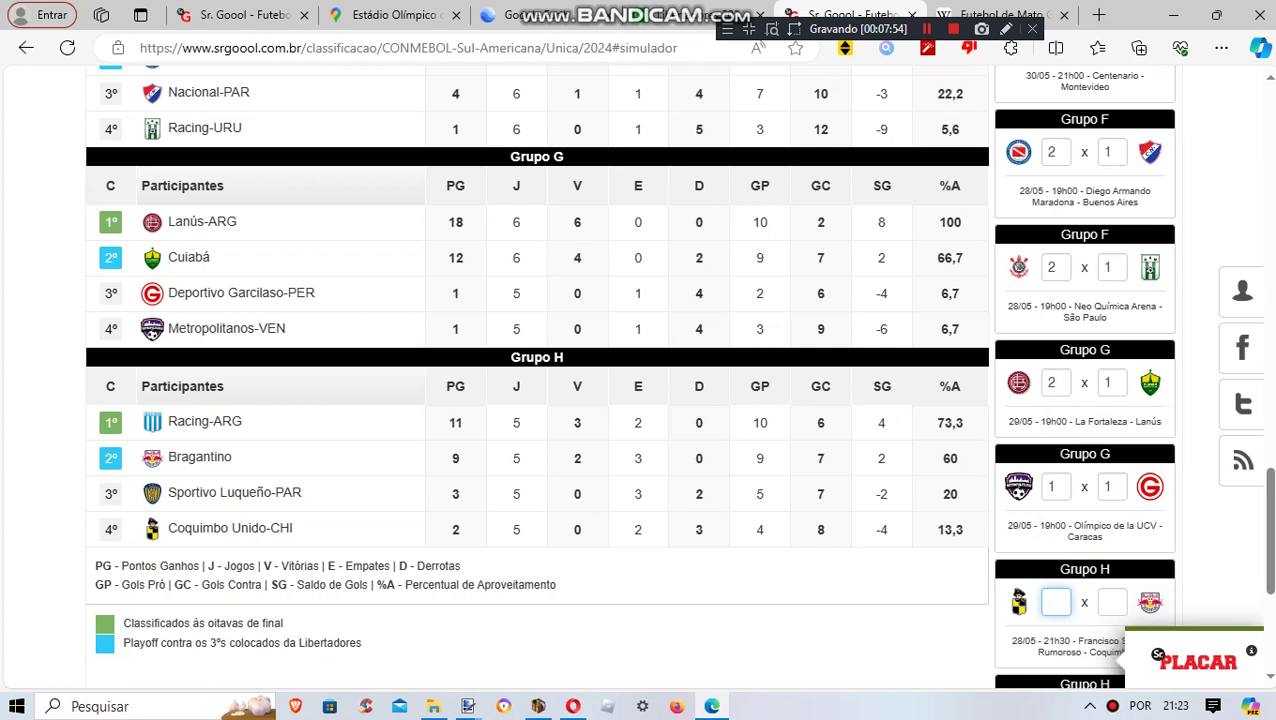
Enter the sixth-round Group H scores: Coquimbo Unido 0-2 Bragantino and Racing-ARG 2-1 Sportivo Luqueño.
key(Tab)
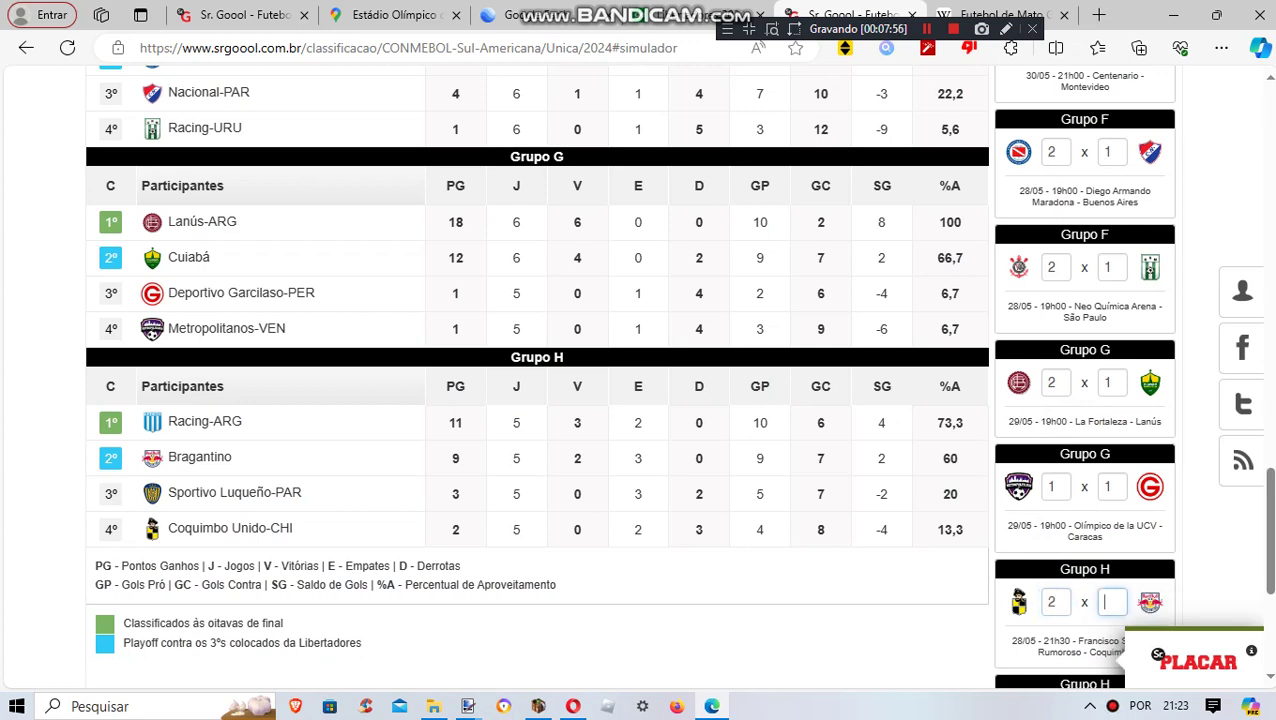
text(2)
key(shift+Tab)
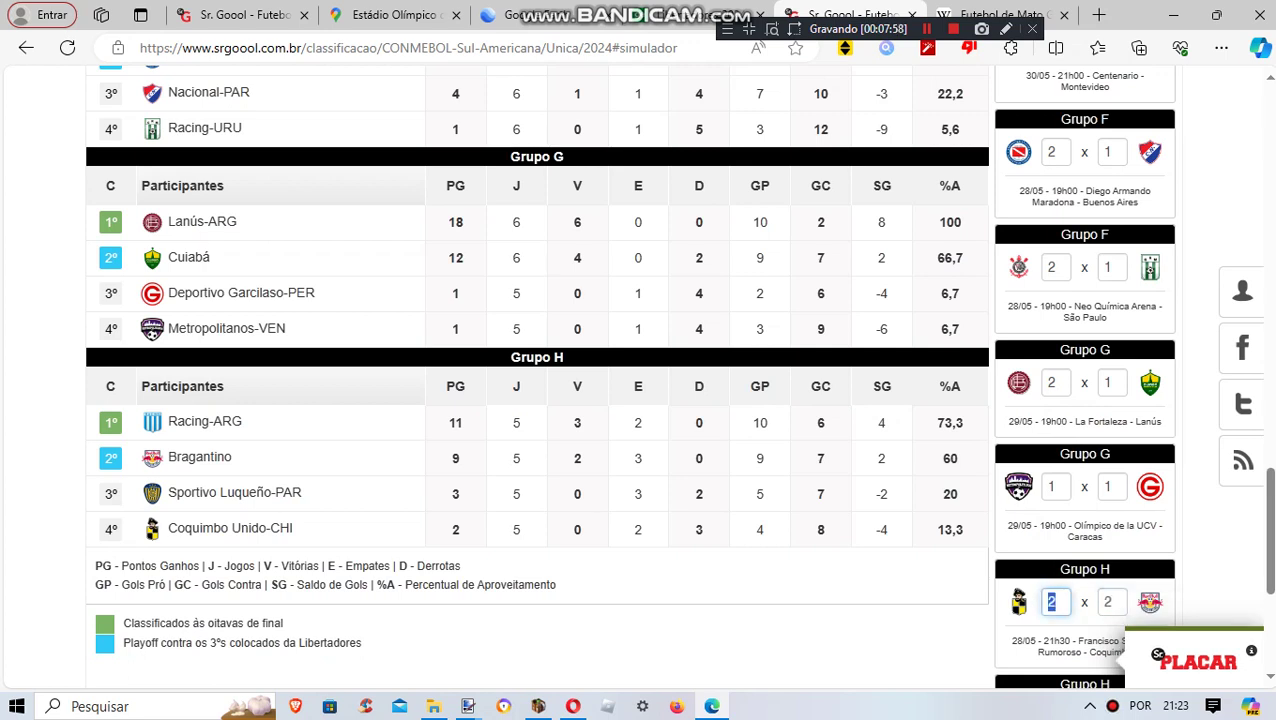
text(0)
key(Tab)
key(Tab)
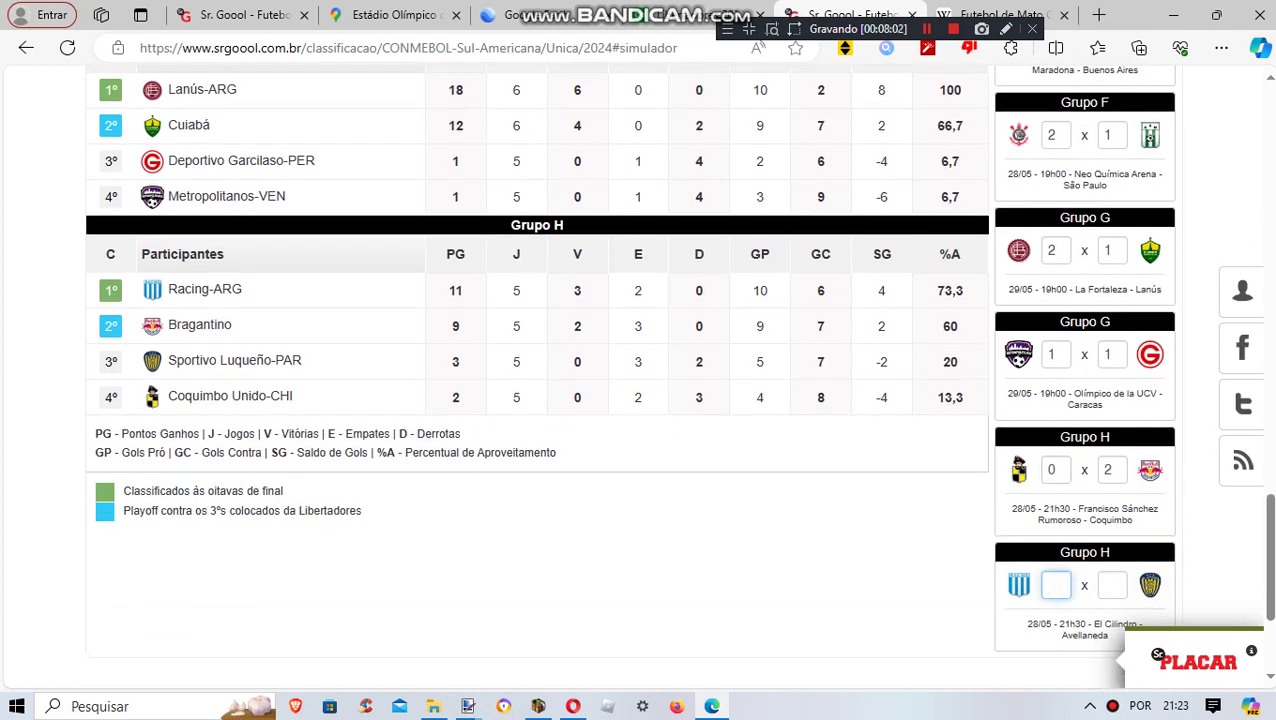
text(2)
key(Tab)
text(1)
scroll(637, 370, up, 1)
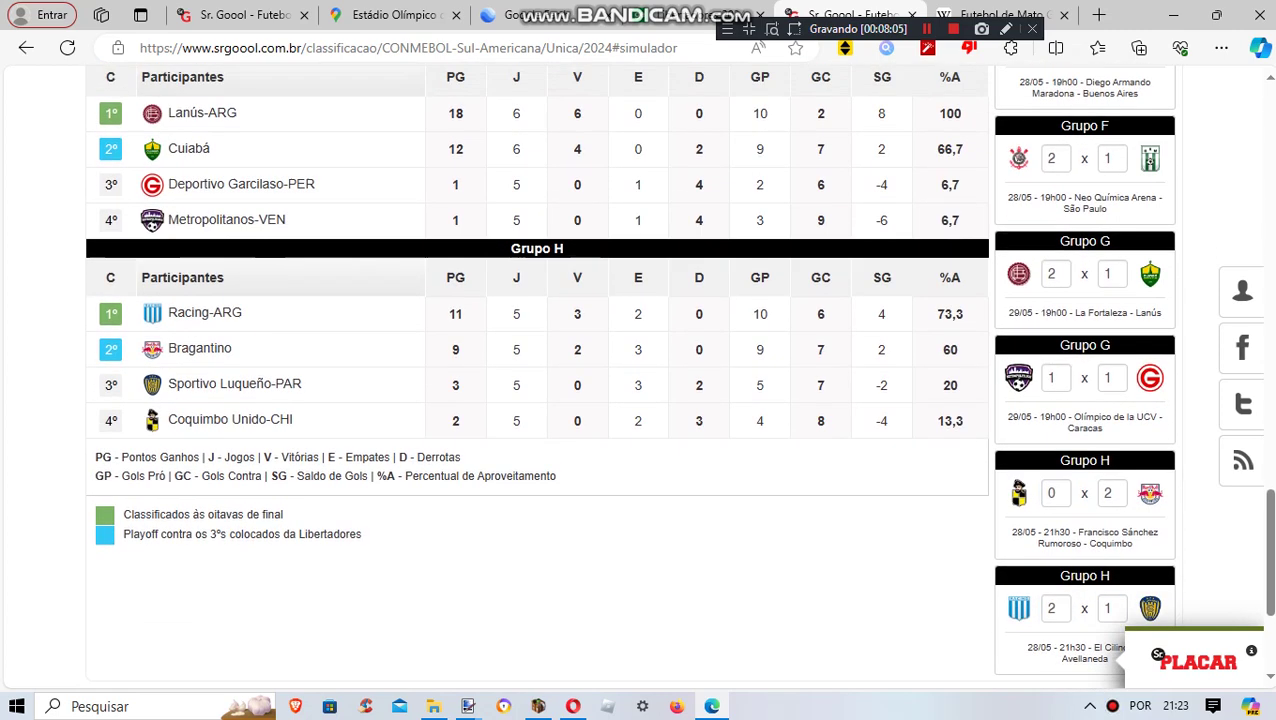
Re-enter the Group H scores Racing-ARG 2-1 Sportivo Luqueño and Coquimbo Unido 0-2 Bragantino so the standings count both matches.
key(shift+Tab)
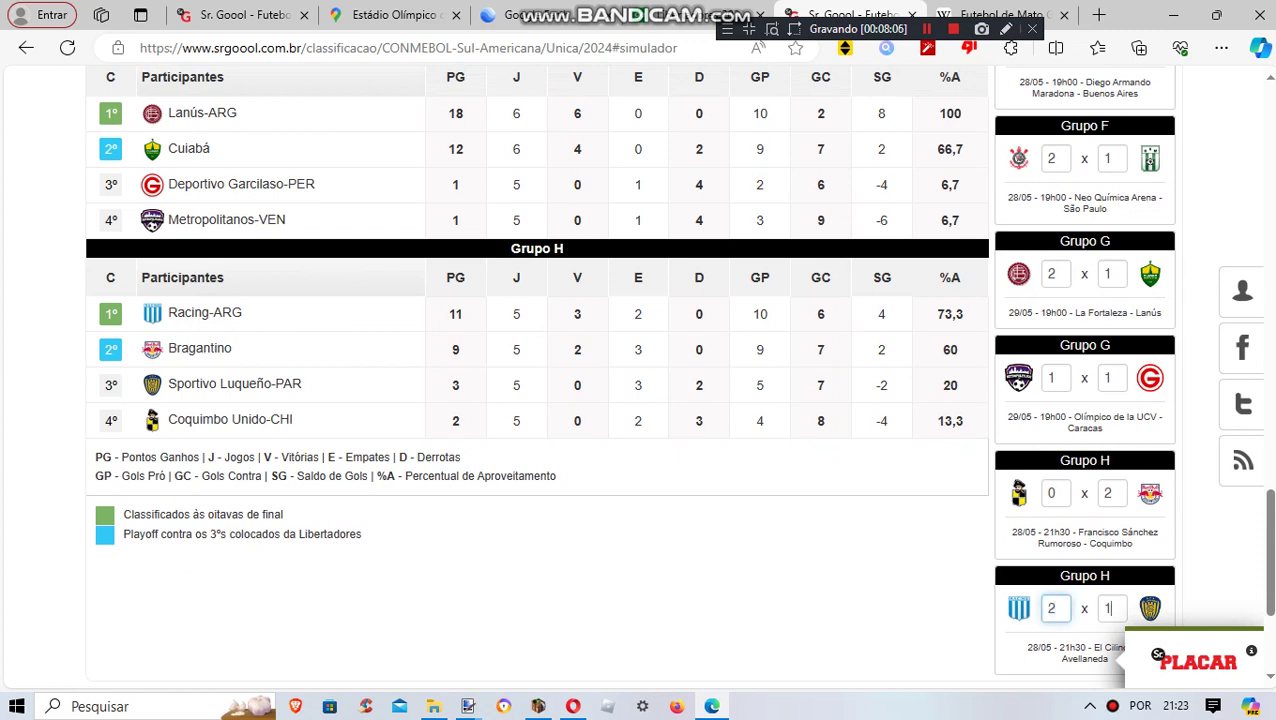
text(1)
double_click(1052, 493)
text(0)
key(Tab)
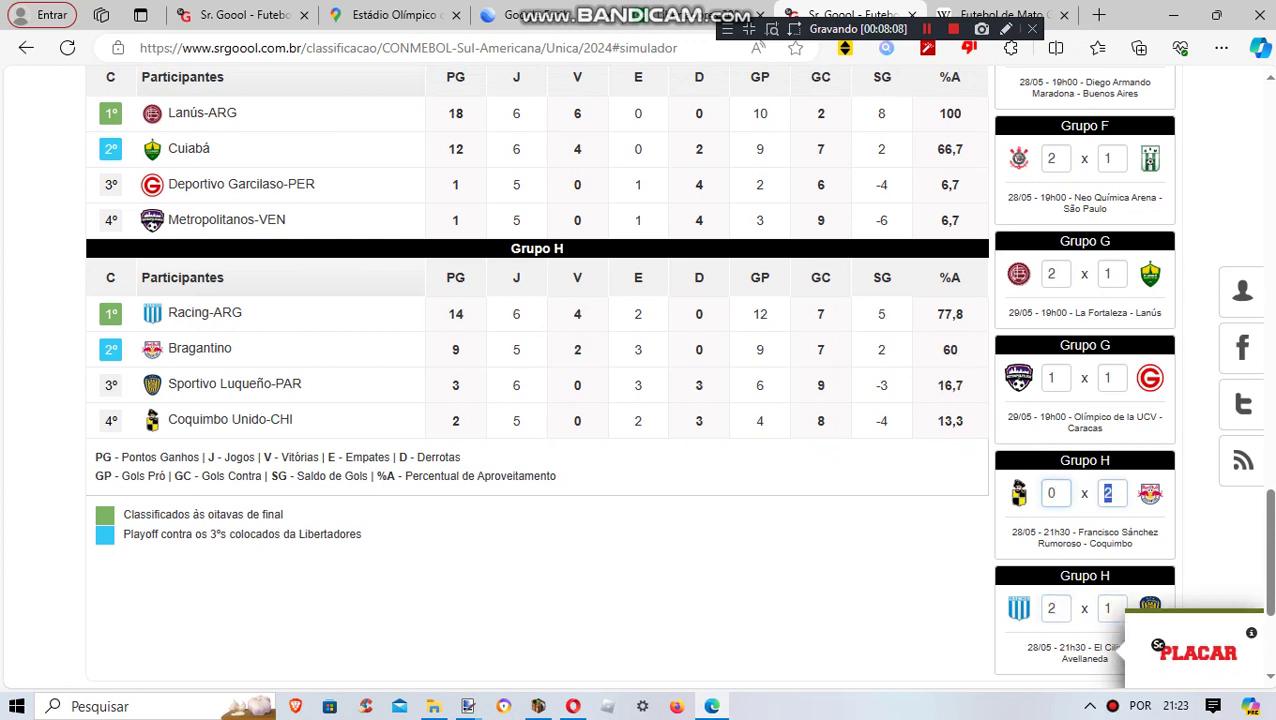
text(2)
key(Tab)
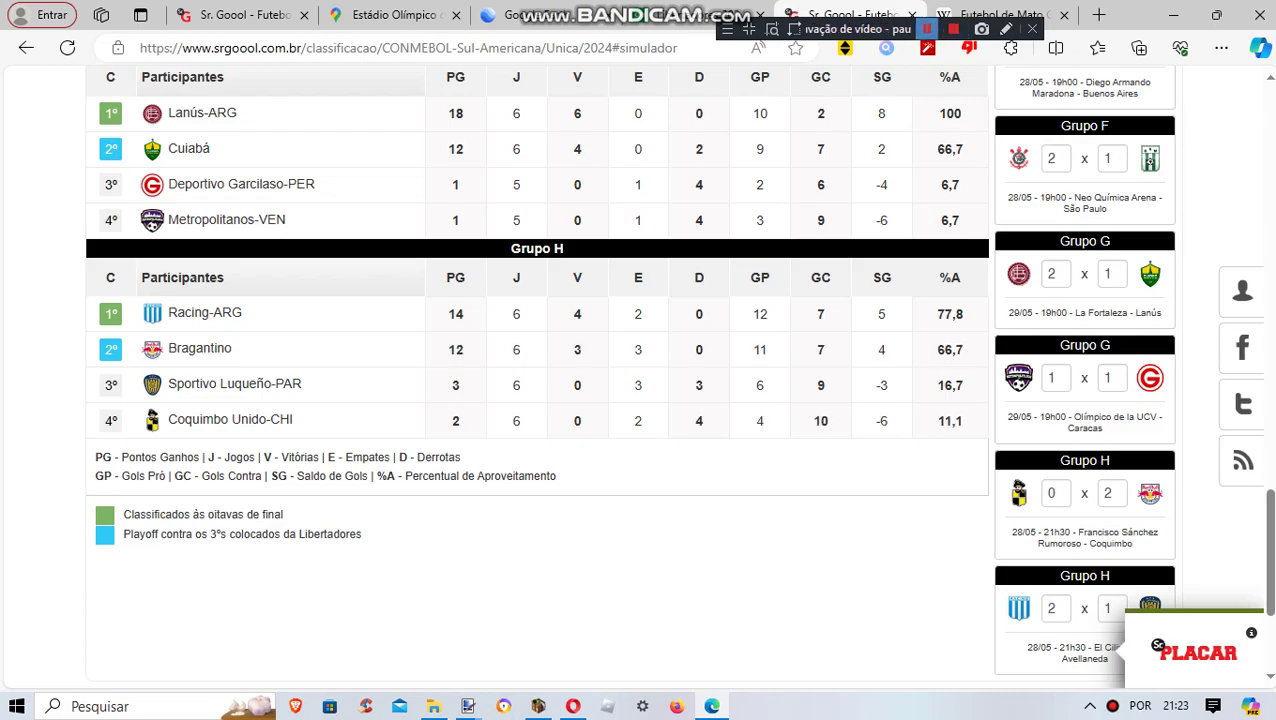
Review the simulated standings of all groups and open the tournament phase selector.
click(927, 29)
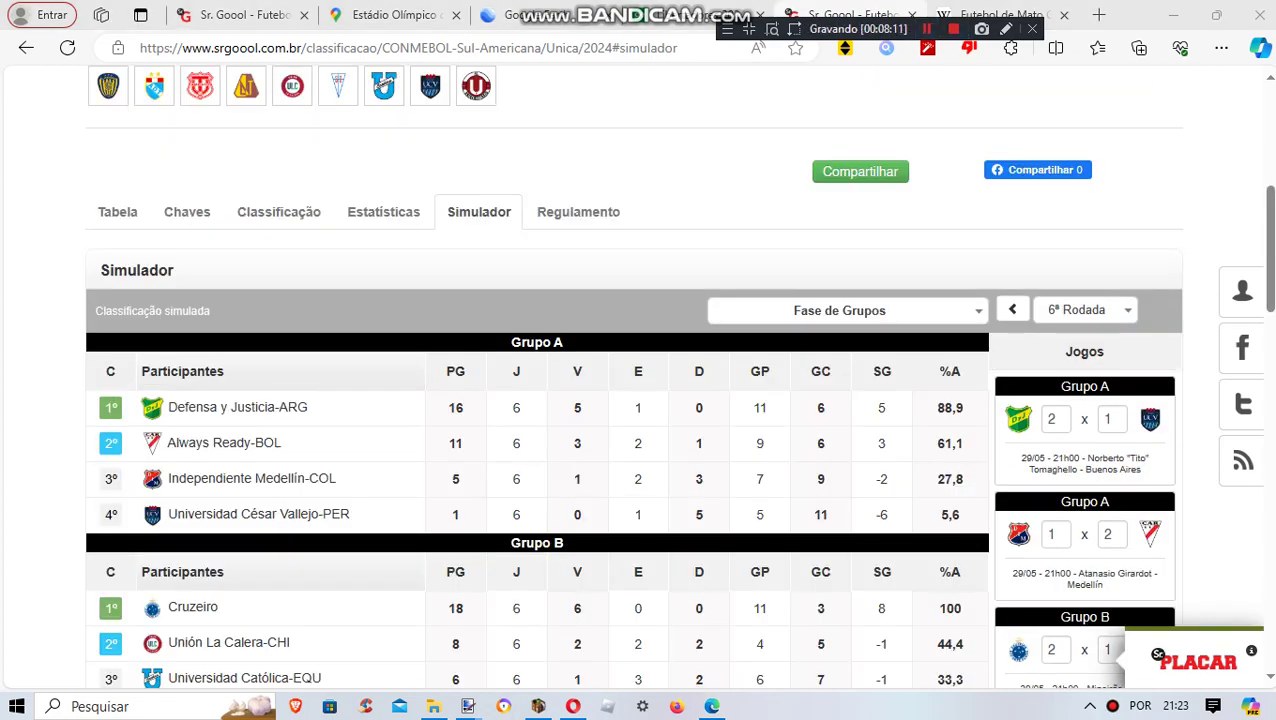
scroll(630, 380, down, 13)
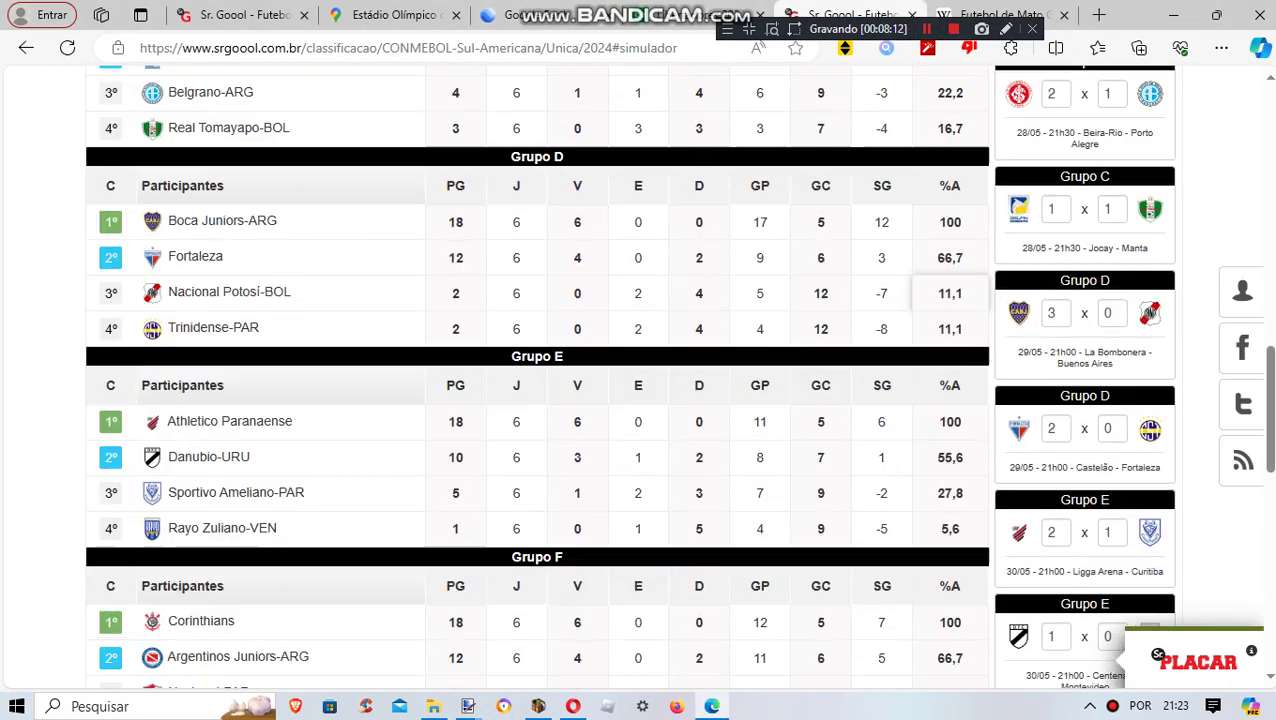
scroll(537, 376, up, 7)
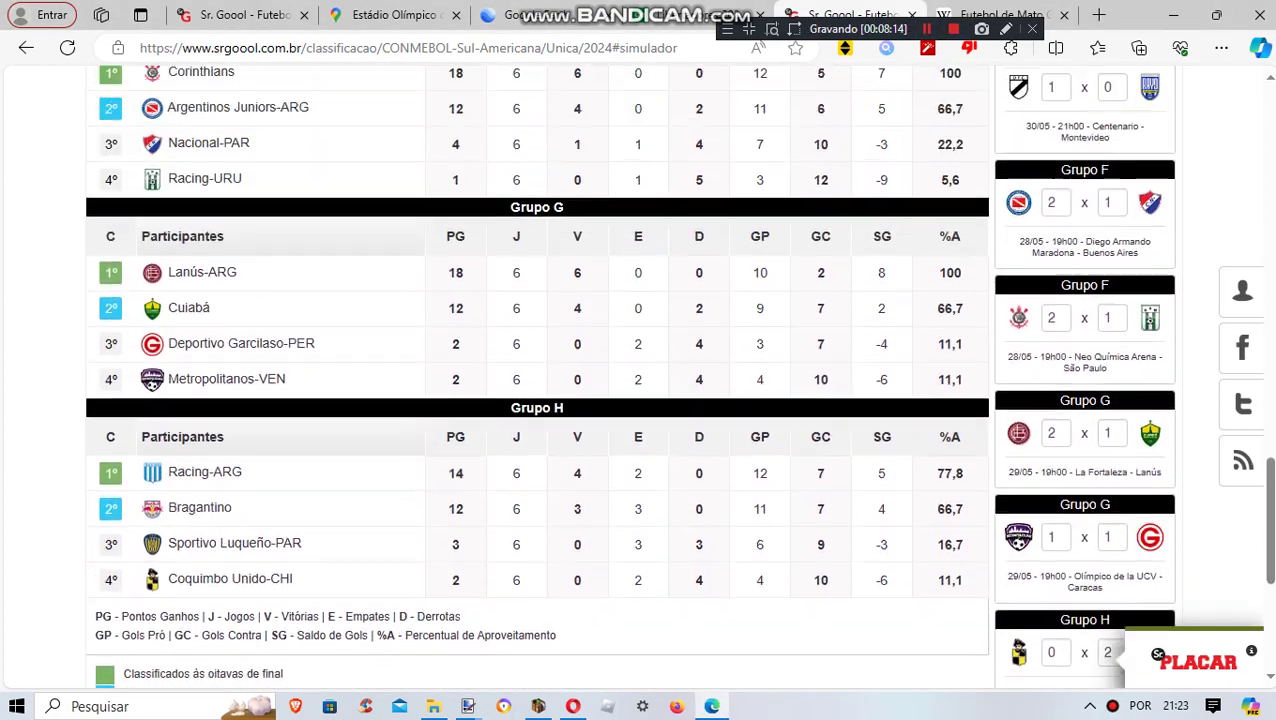
scroll(537, 376, up, 6)
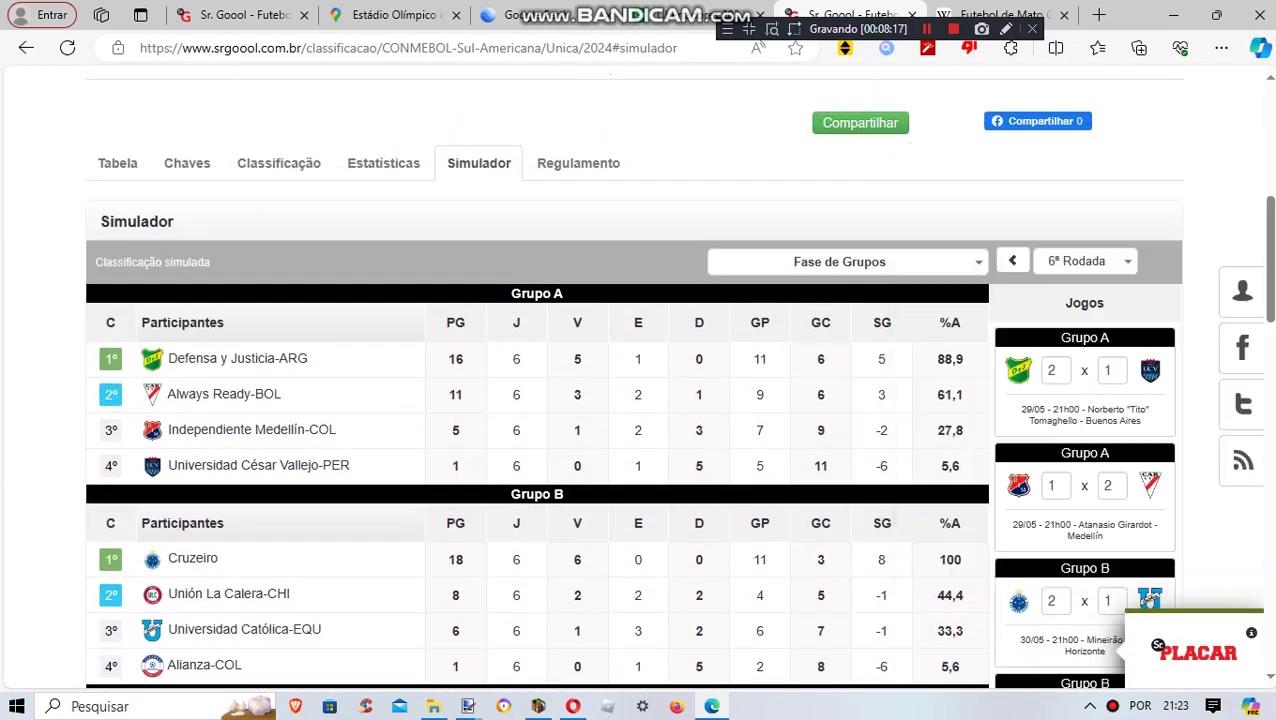
right_click(888, 258)
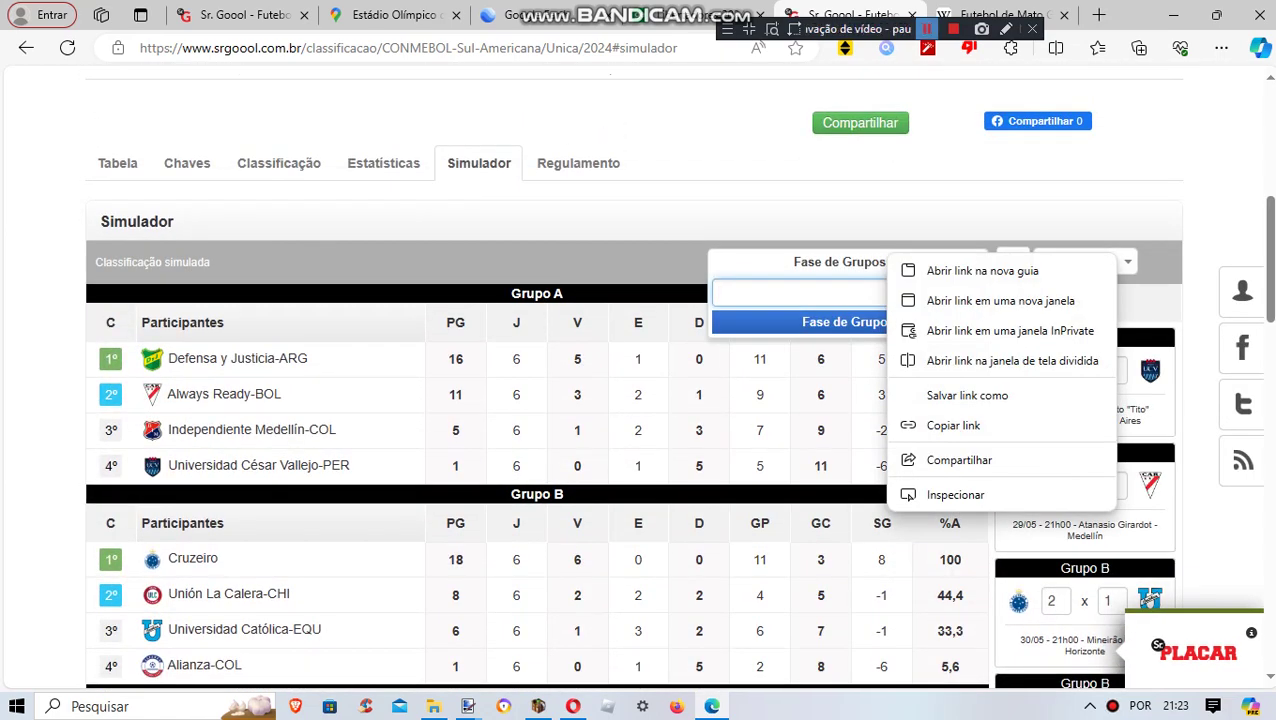